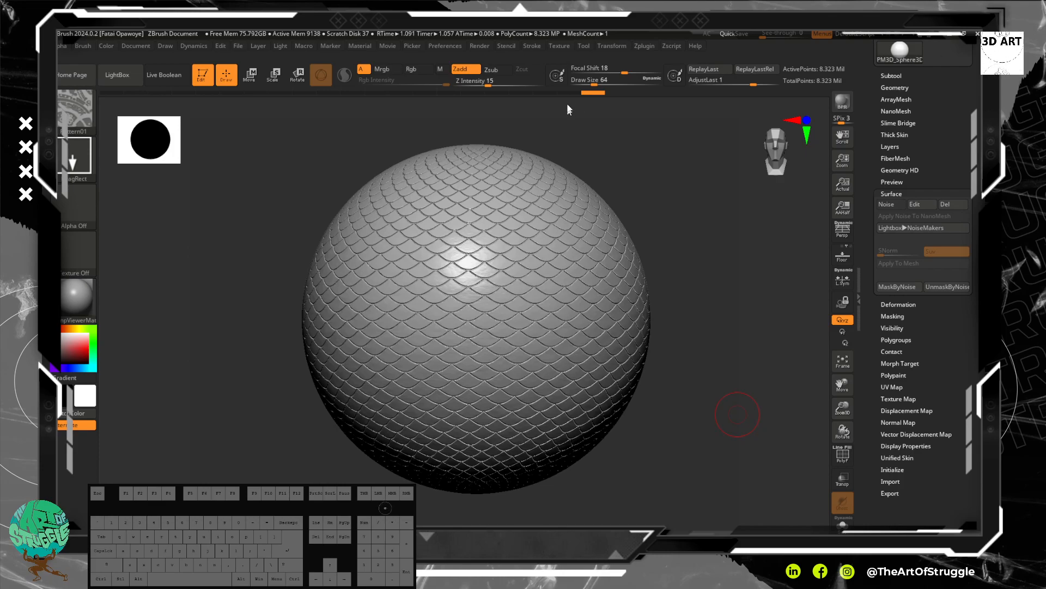
Go back through the undo history to restore the smooth sphere without the scale pattern.
{"action": "left_click", "coordinate": [583, 95]}
{"action": "mouse_move", "coordinate": [584, 95]}
{"action": "left_mouse_down"}
{"action": "mouse_move", "coordinate": [368, 104]}
{"action": "mouse_move", "coordinate": [601, 93]}
{"action": "left_mouse_up"}
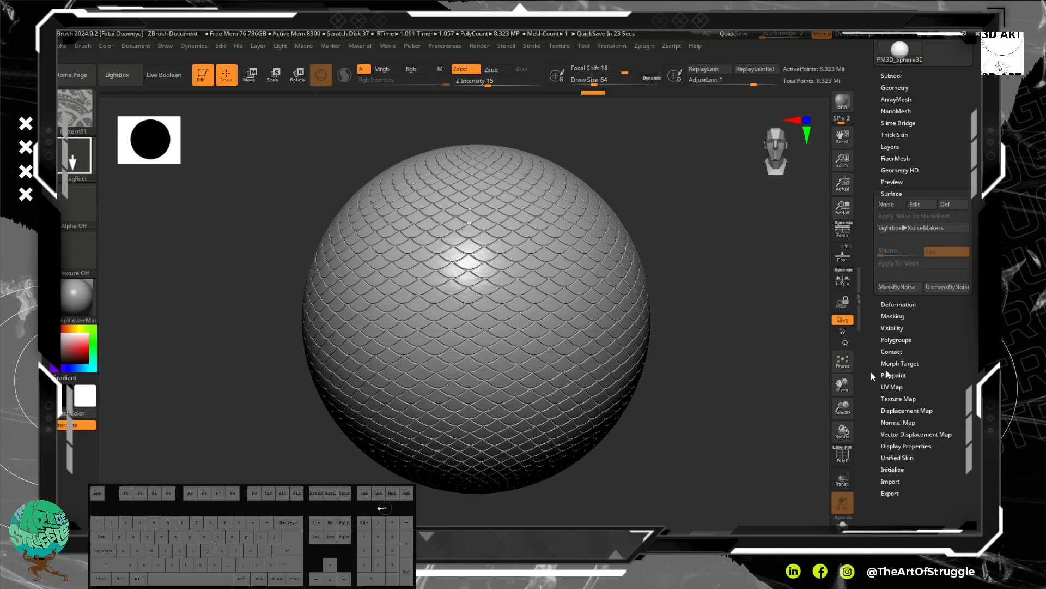
{"action": "mouse_move", "coordinate": [594, 99]}
{"action": "left_mouse_down"}
{"action": "mouse_move", "coordinate": [426, 103]}
{"action": "mouse_move", "coordinate": [456, 105]}
{"action": "left_mouse_up"}
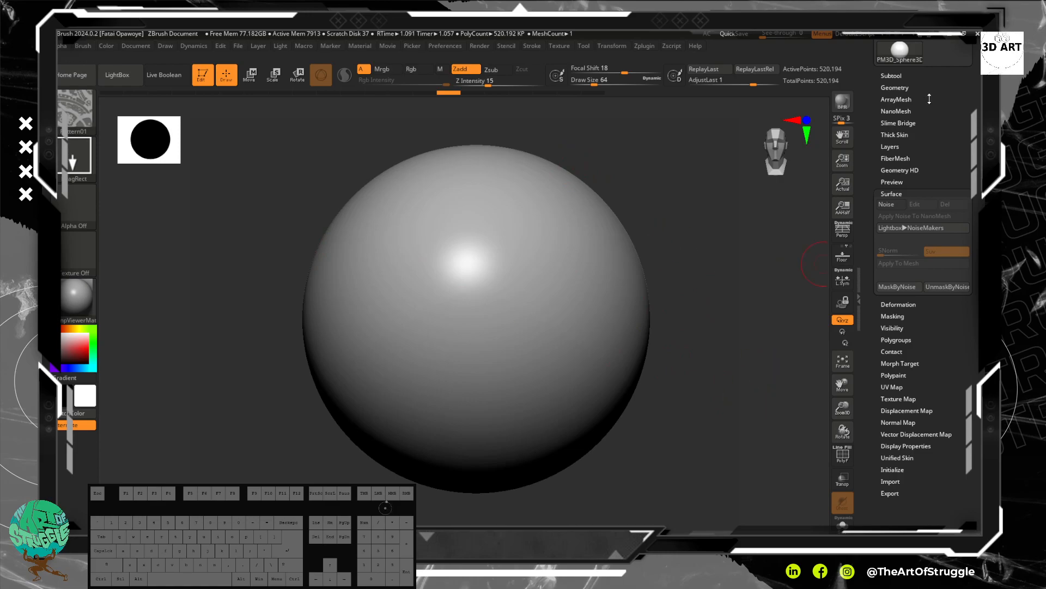
Add surface noise to the sphere with NoiseMaker and set the Noise Scale to about 9.27.
{"action": "left_click", "coordinate": [888, 205]}
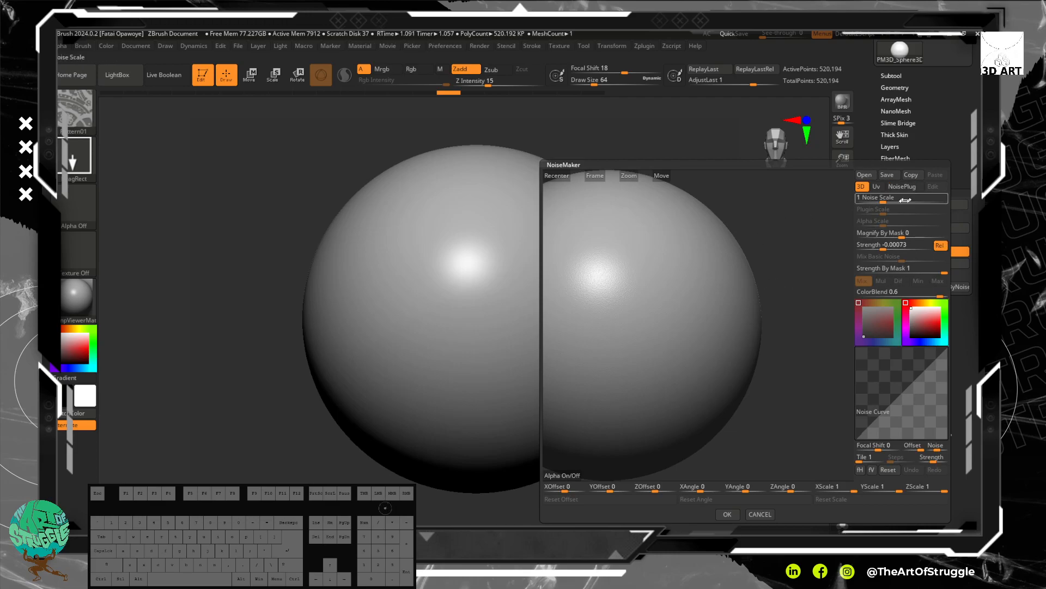
{"action": "left_click_drag", "start_coordinate": [883, 202], "coordinate": [897, 201]}
{"action": "left_click_drag", "start_coordinate": [801, 224], "coordinate": [569, 216], "text": "alt"}
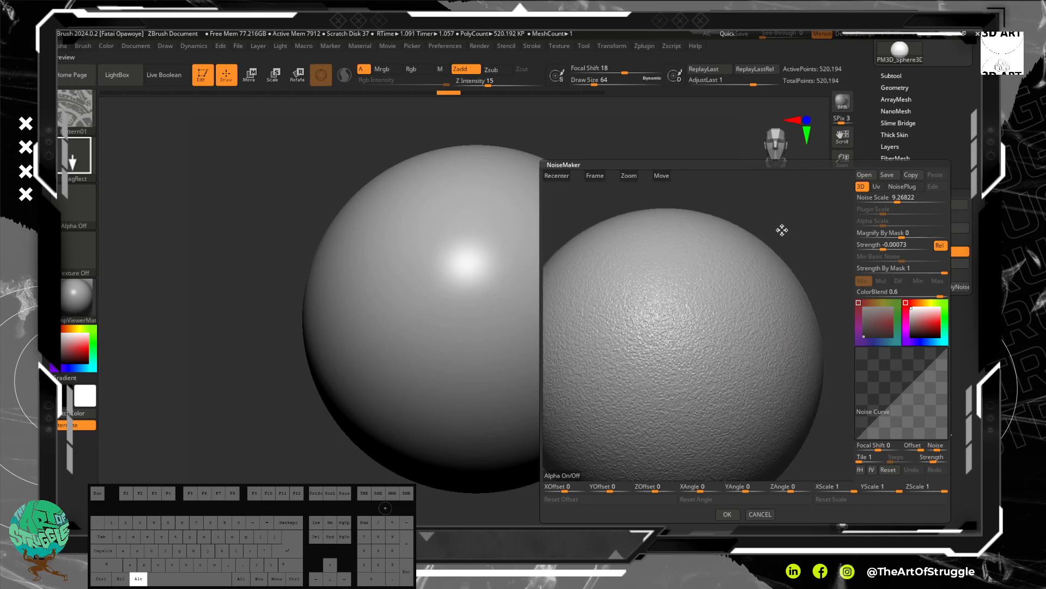
{"action": "left_click_drag", "start_coordinate": [785, 225], "coordinate": [805, 215], "text": "alt"}
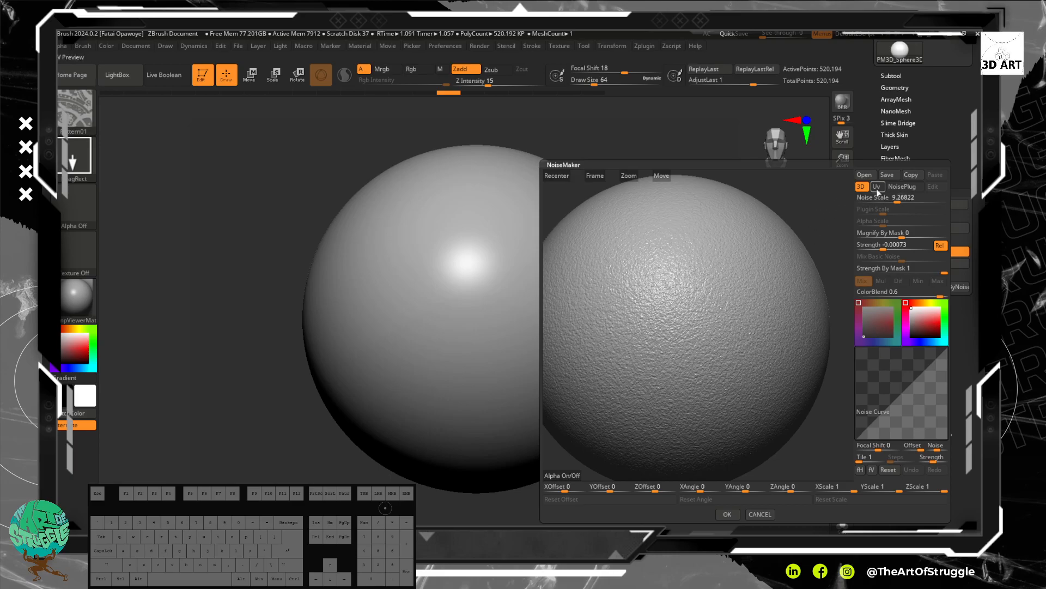
Preview the noise in UV mode and return it to 3D mode.
{"action": "left_click", "coordinate": [876, 186]}
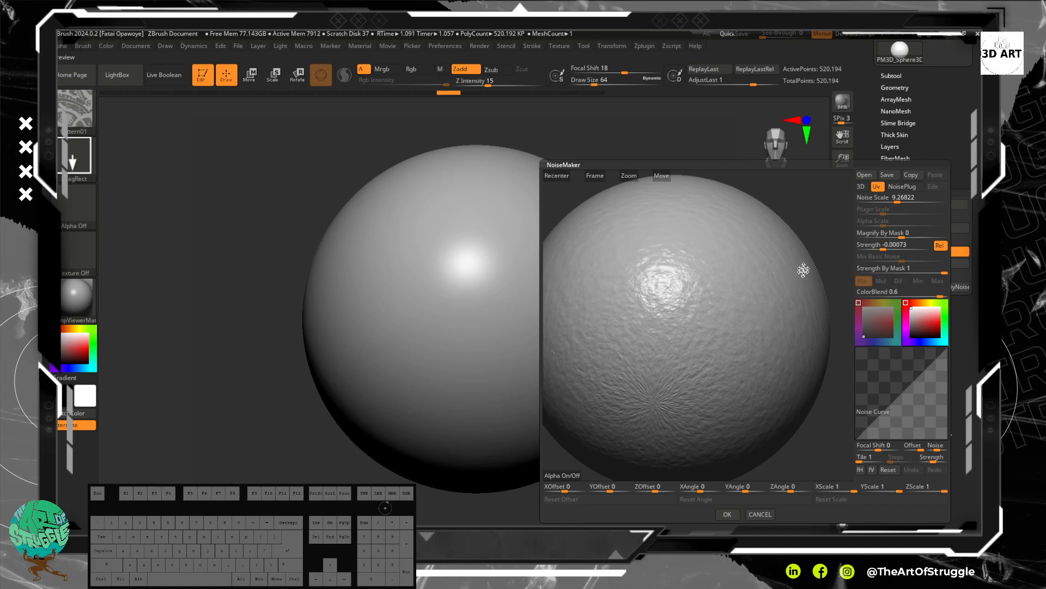
{"action": "mouse_move", "coordinate": [795, 231]}
{"action": "left_mouse_down"}
{"action": "mouse_move", "coordinate": [796, 273]}
{"action": "mouse_move", "coordinate": [801, 250]}
{"action": "left_mouse_up"}
{"action": "left_click", "coordinate": [865, 186]}
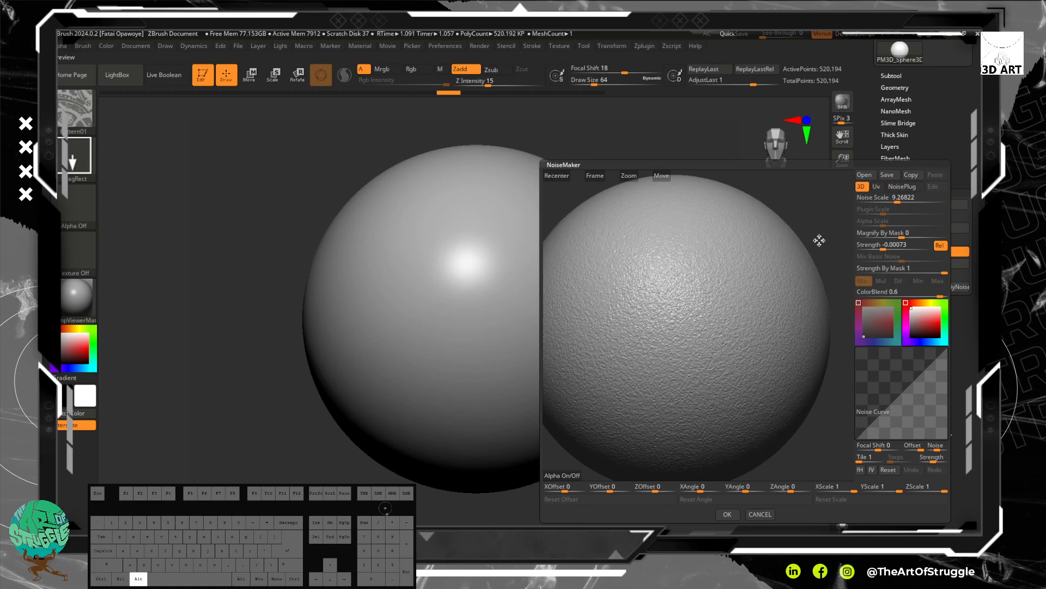
Accept the 3D noise on the sphere and display the polyframe to examine the mesh density beneath it.
{"action": "left_click_drag", "start_coordinate": [820, 248], "coordinate": [637, 182]}
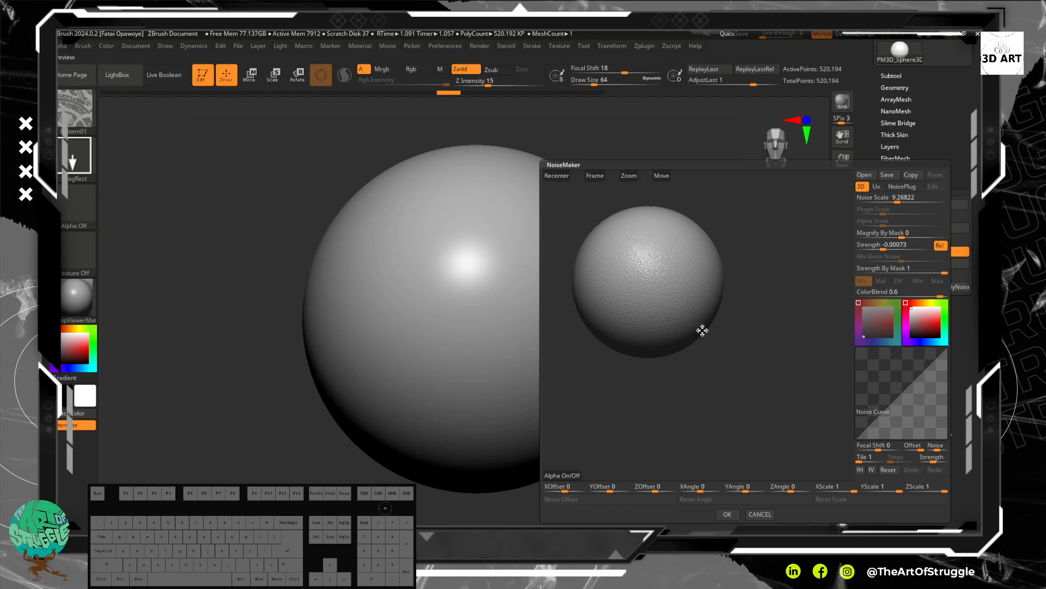
{"action": "left_click_drag", "start_coordinate": [754, 300], "coordinate": [776, 327], "text": "alt"}
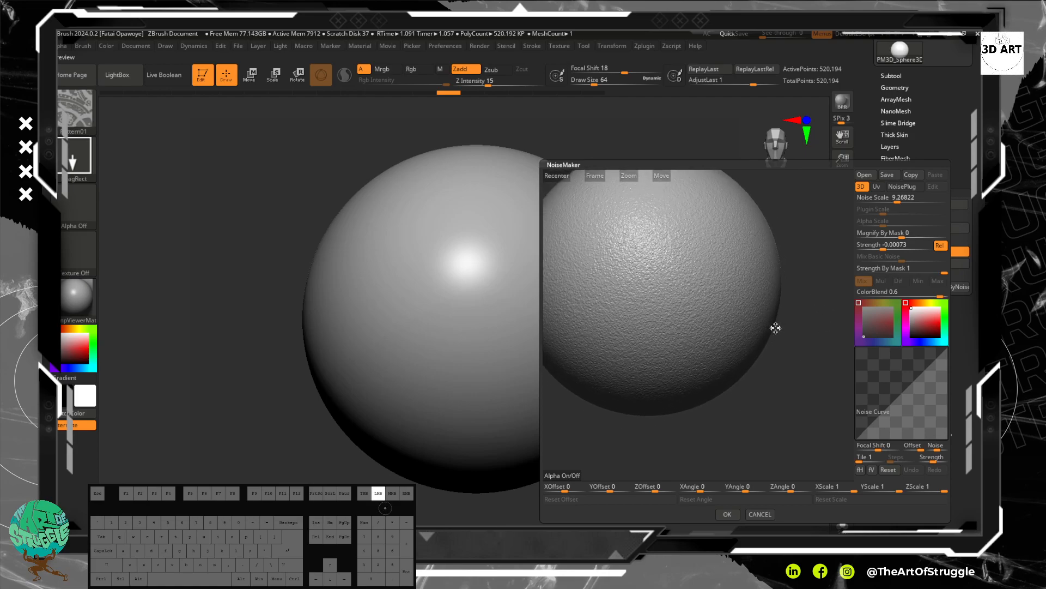
{"action": "left_click", "coordinate": [727, 515]}
{"action": "left_click_drag", "start_coordinate": [691, 374], "coordinate": [699, 427], "text": "alt"}
{"action": "left_click_drag", "start_coordinate": [711, 155], "coordinate": [680, 84], "text": "alt"}
{"action": "mouse_move", "coordinate": [738, 379]}
{"action": "left_mouse_down"}
{"action": "mouse_move", "coordinate": [738, 304]}
{"action": "mouse_move", "coordinate": [792, 311]}
{"action": "mouse_move", "coordinate": [753, 370]}
{"action": "mouse_move", "coordinate": [757, 406]}
{"action": "mouse_move", "coordinate": [734, 360]}
{"action": "left_mouse_up"}
{"action": "left_click_drag", "start_coordinate": [754, 404], "coordinate": [750, 431], "text": "alt"}
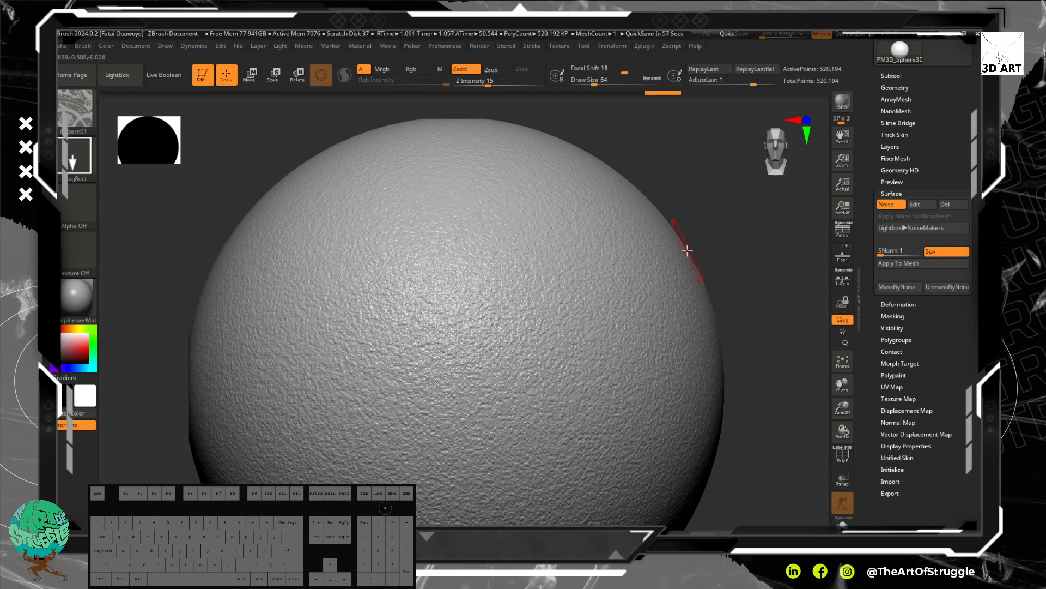
{"action": "left_click", "coordinate": [843, 454]}
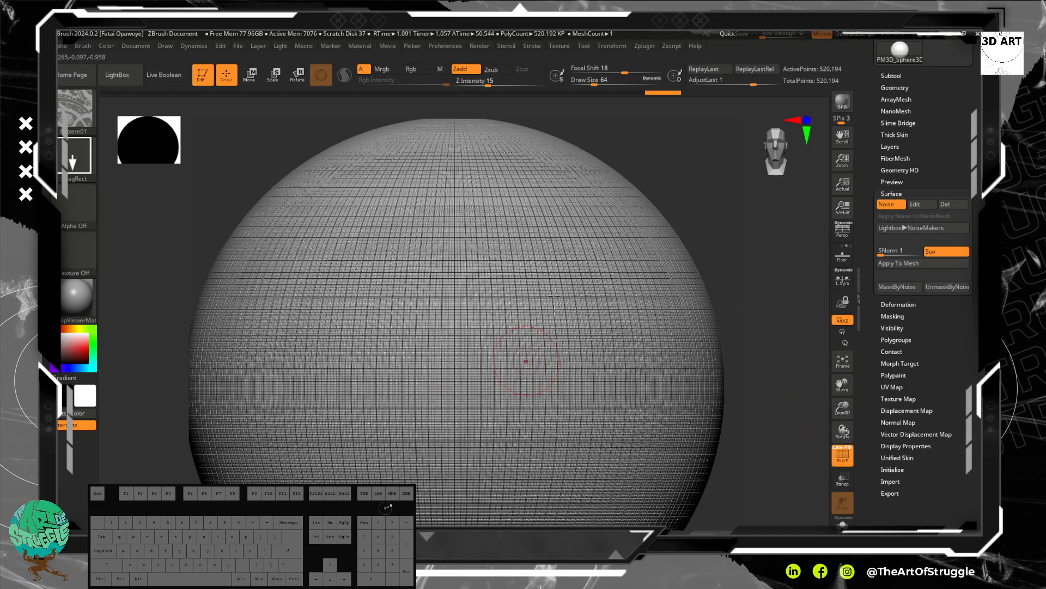
{"action": "mouse_move", "coordinate": [747, 292]}
{"action": "left_mouse_down"}
{"action": "mouse_move", "coordinate": [758, 252]}
{"action": "mouse_move", "coordinate": [708, 256]}
{"action": "mouse_move", "coordinate": [743, 243]}
{"action": "mouse_move", "coordinate": [790, 354]}
{"action": "mouse_move", "coordinate": [809, 452]}
{"action": "mouse_move", "coordinate": [794, 458]}
{"action": "mouse_move", "coordinate": [723, 232]}
{"action": "mouse_move", "coordinate": [691, 233]}
{"action": "mouse_move", "coordinate": [676, 183]}
{"action": "mouse_move", "coordinate": [681, 190]}
{"action": "left_mouse_up"}
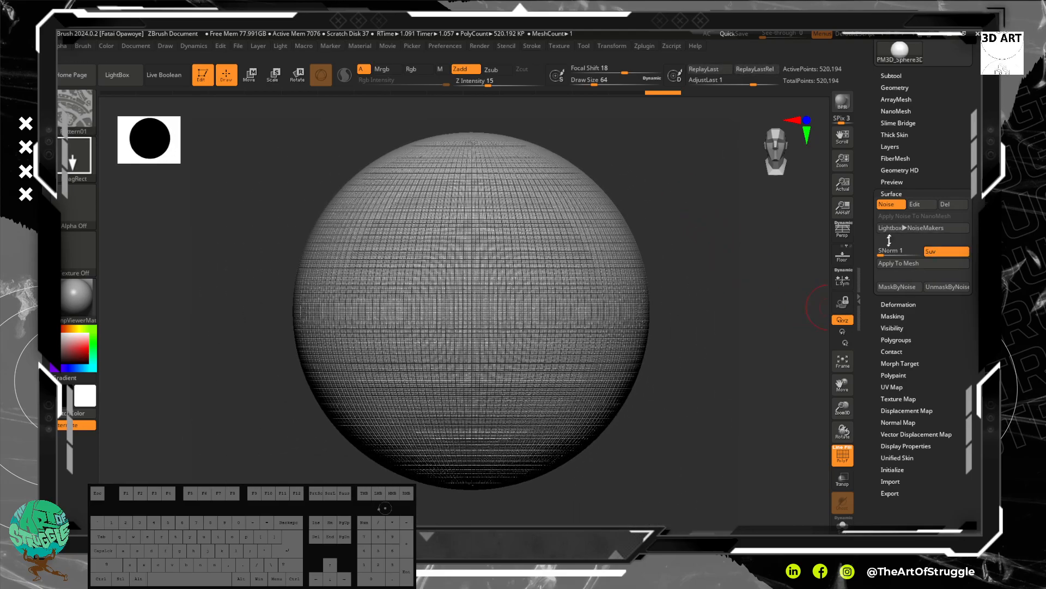
Apply the surface noise to the mesh at subdivision level 4 and hide the polyframe.
{"action": "left_click", "coordinate": [899, 264]}
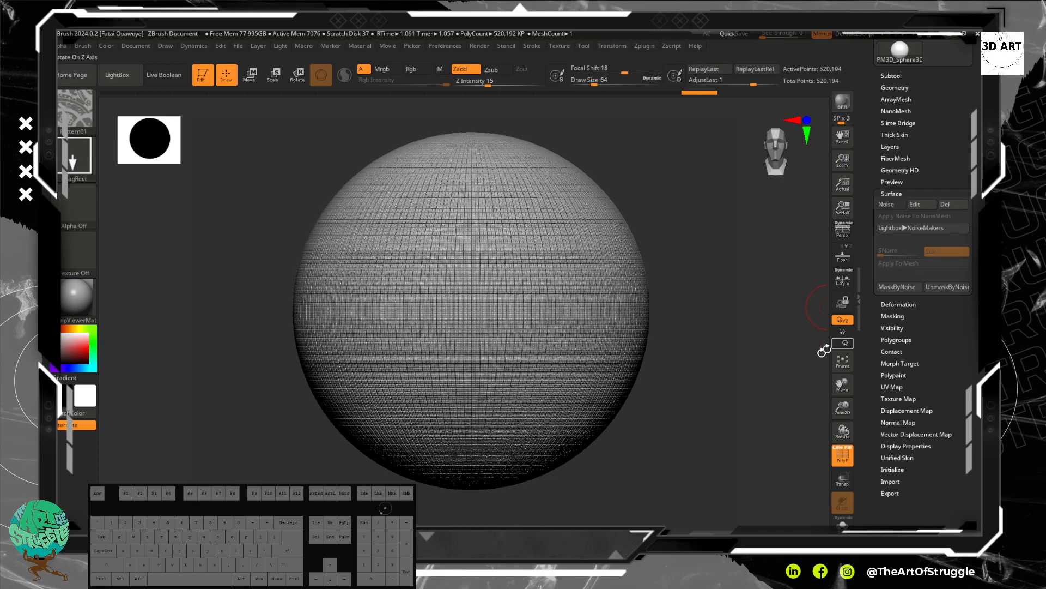
{"action": "left_click", "coordinate": [843, 455]}
{"action": "left_click_drag", "start_coordinate": [702, 191], "coordinate": [745, 331], "text": "alt"}
{"action": "left_click_drag", "start_coordinate": [745, 133], "coordinate": [665, 175], "text": "alt"}
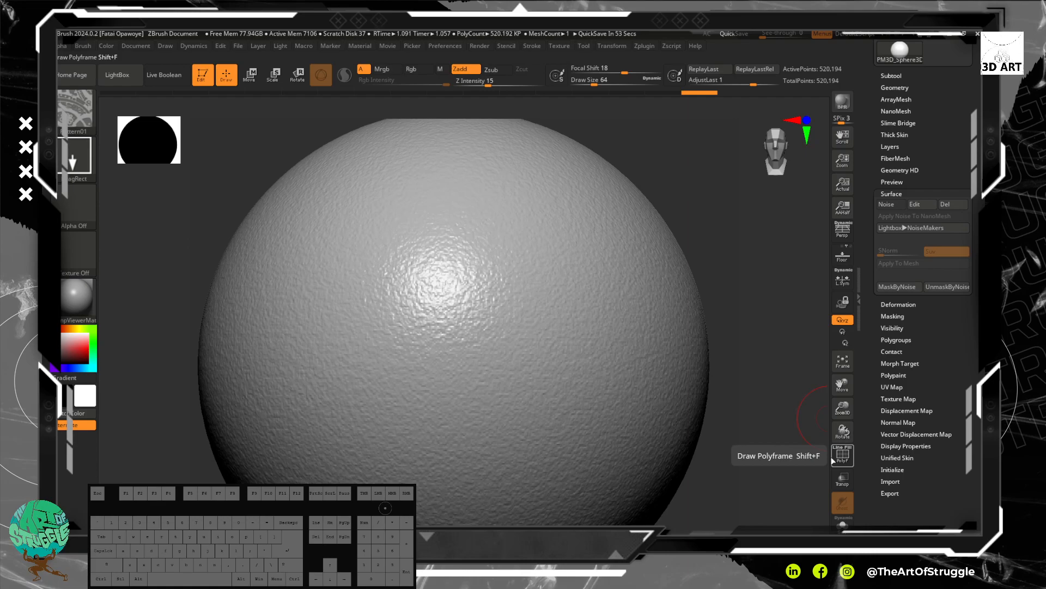
{"action": "left_click_drag", "start_coordinate": [759, 302], "coordinate": [744, 279], "text": "alt"}
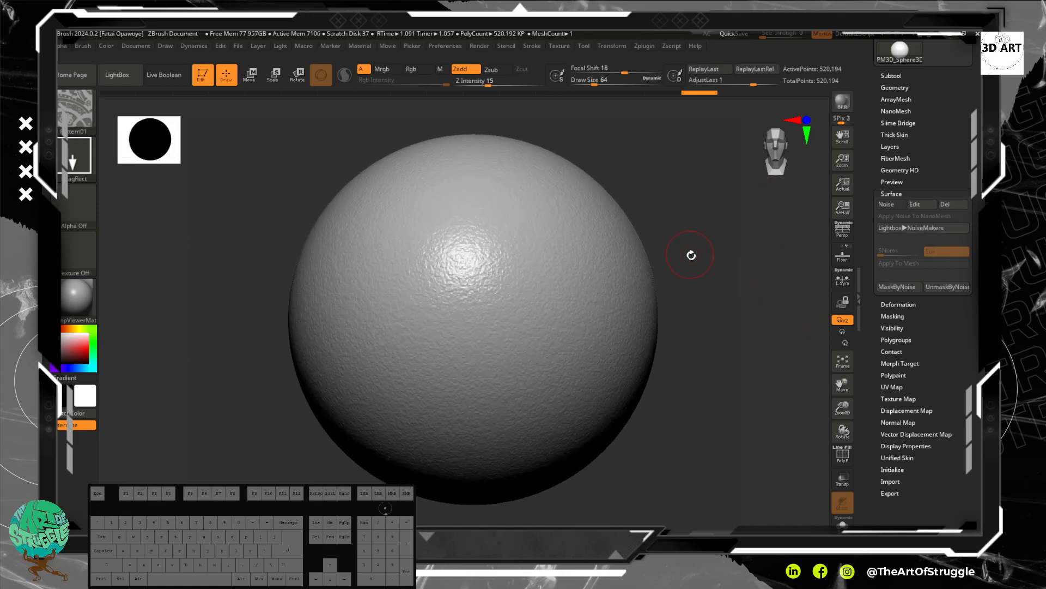
Open the Geometry settings and undo the application of the noise to the mesh.
{"action": "left_click_drag", "start_coordinate": [961, 112], "coordinate": [951, 112]}
{"action": "left_click", "coordinate": [889, 79]}
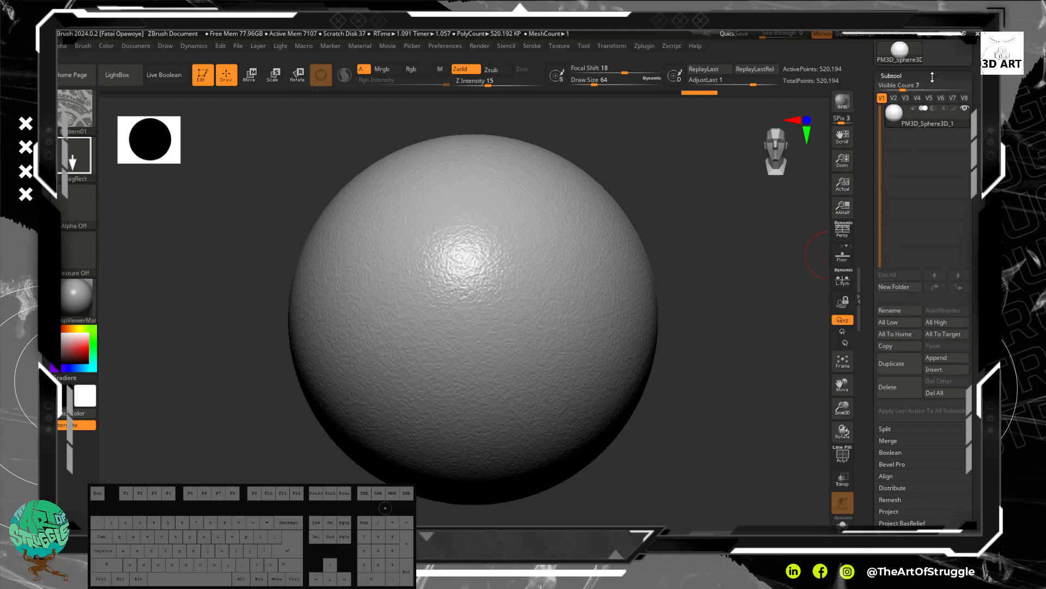
{"action": "left_click", "coordinate": [899, 76]}
{"action": "left_click", "coordinate": [895, 88]}
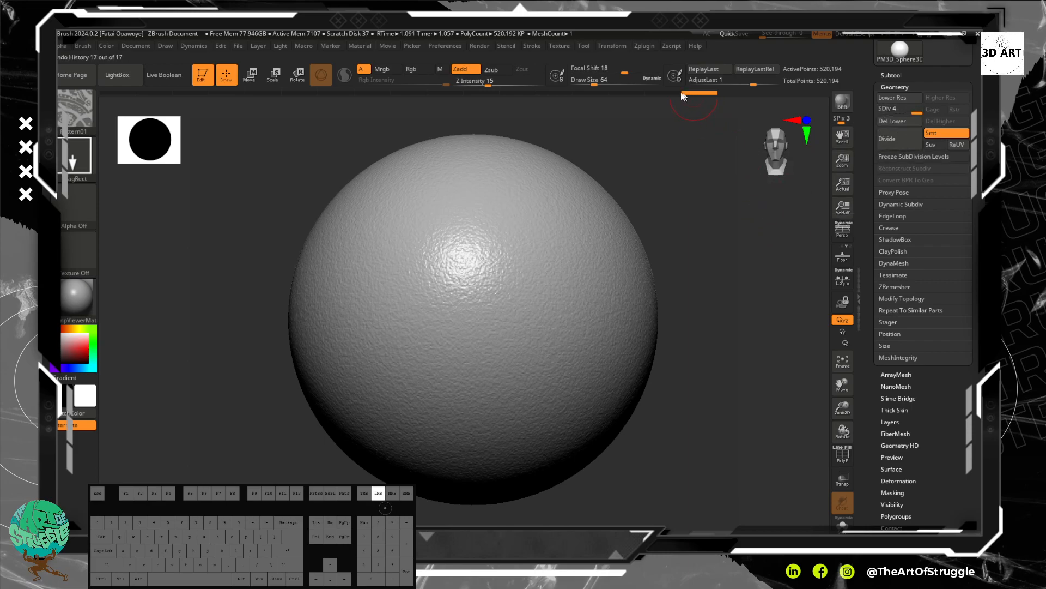
{"action": "left_click", "coordinate": [654, 94]}
{"action": "left_click_drag", "start_coordinate": [646, 91], "coordinate": [654, 94]}
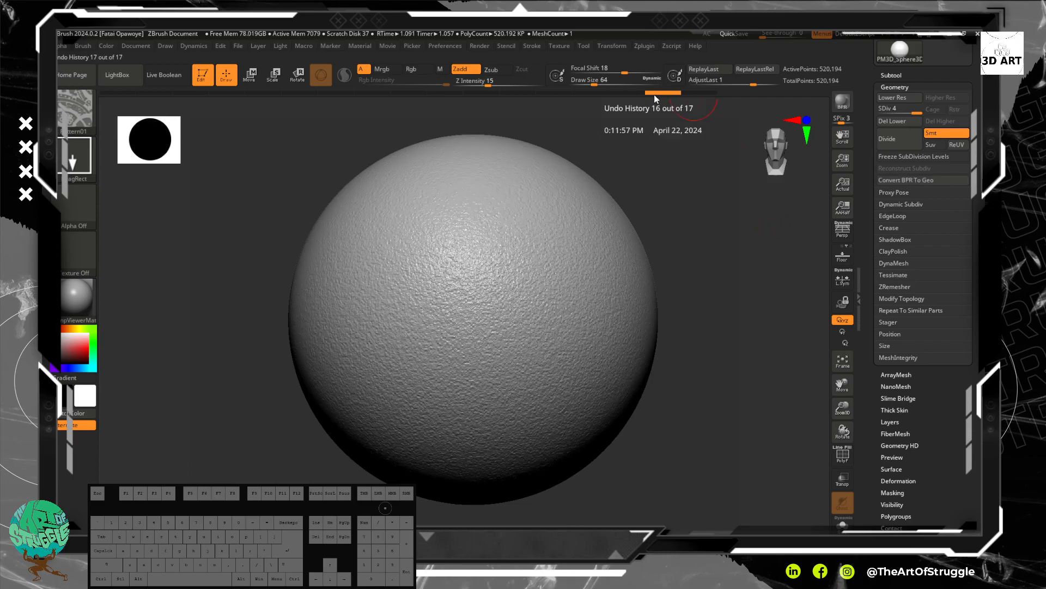
{"action": "left_click", "coordinate": [662, 91]}
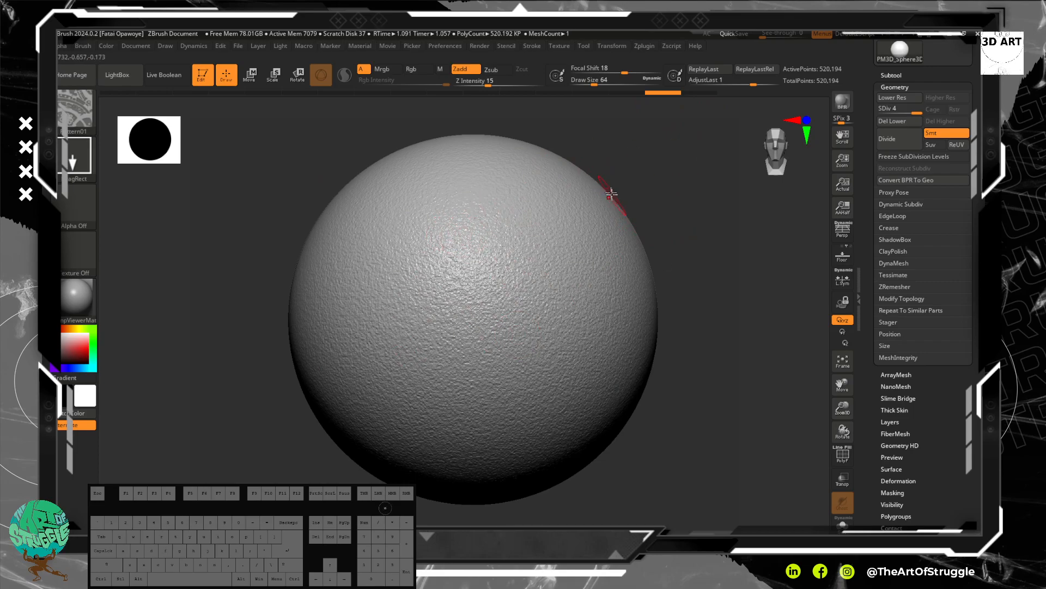
Lower the sphere to subdivision level 1 and delete its higher subdivision levels.
{"action": "left_click_drag", "start_coordinate": [907, 110], "coordinate": [878, 111]}
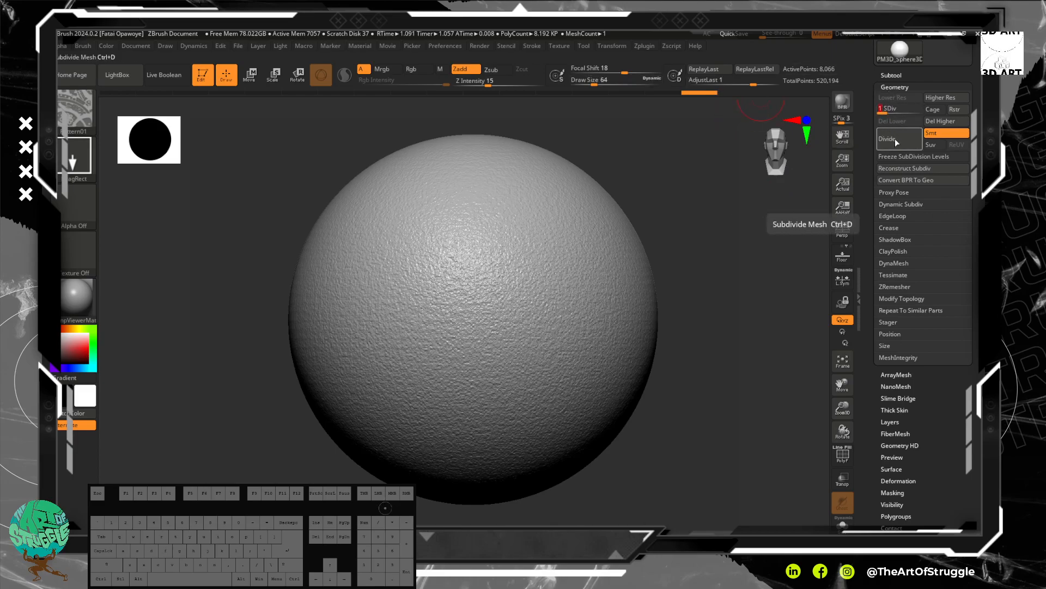
{"action": "left_click", "coordinate": [938, 121]}
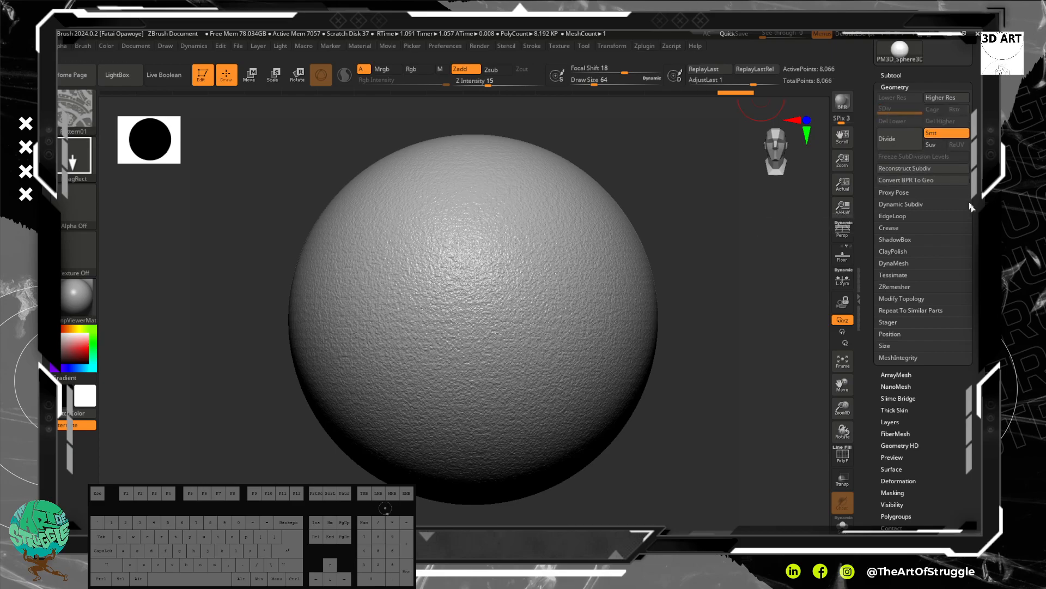
Apply the surface noise to the low-resolution sphere and display its polyframe.
{"action": "scroll", "coordinate": [934, 246], "scroll_direction": "down", "scroll_amount": 4}
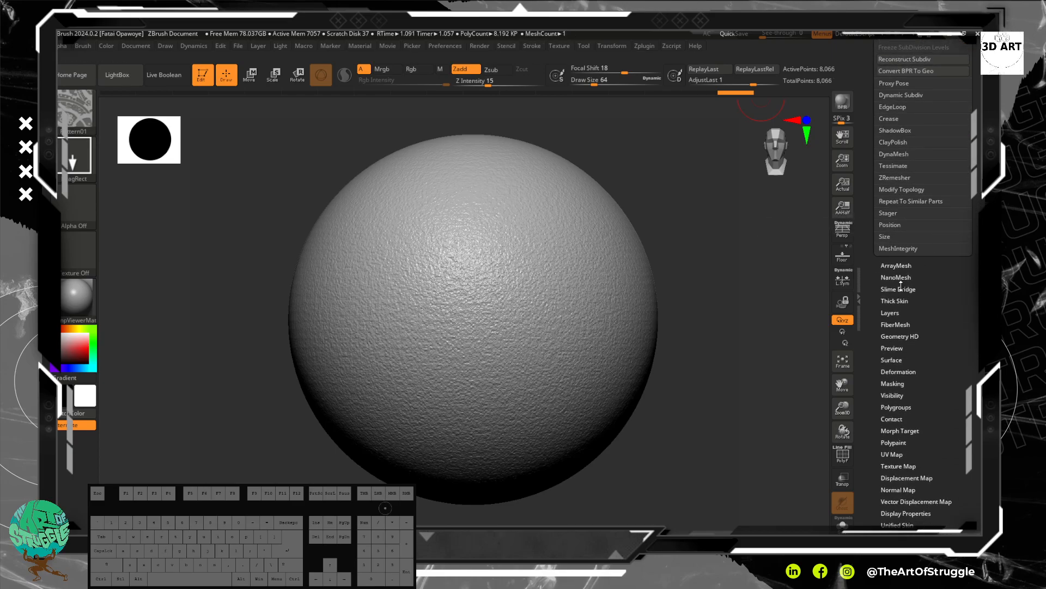
{"action": "left_click", "coordinate": [892, 361]}
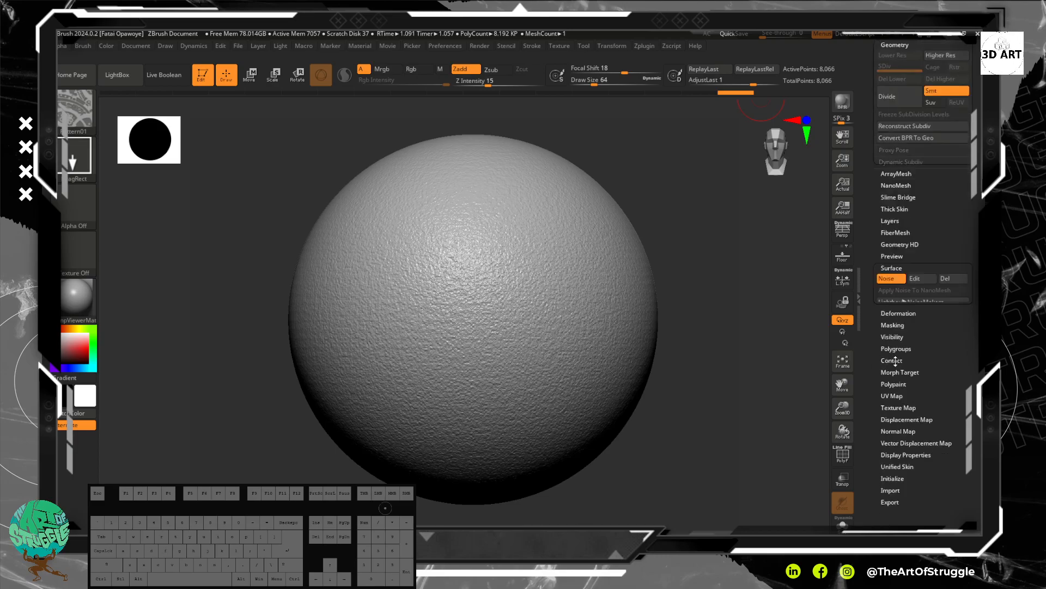
{"action": "left_click", "coordinate": [905, 221]}
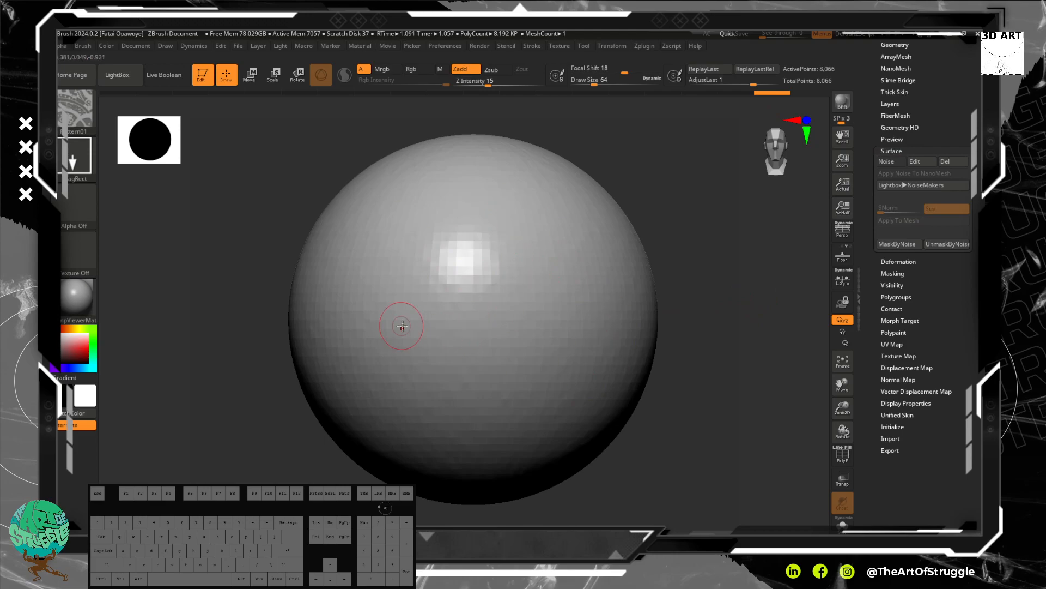
{"action": "left_click", "coordinate": [843, 457]}
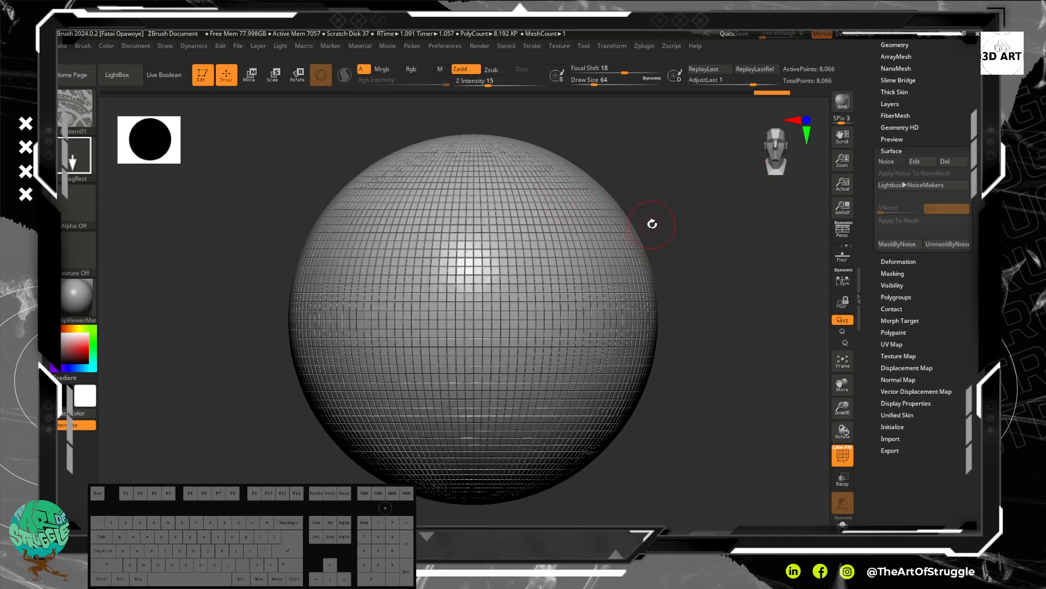
Undo the noise application on the low-resolution sphere and hide the polyframe.
{"action": "left_click", "coordinate": [886, 161]}
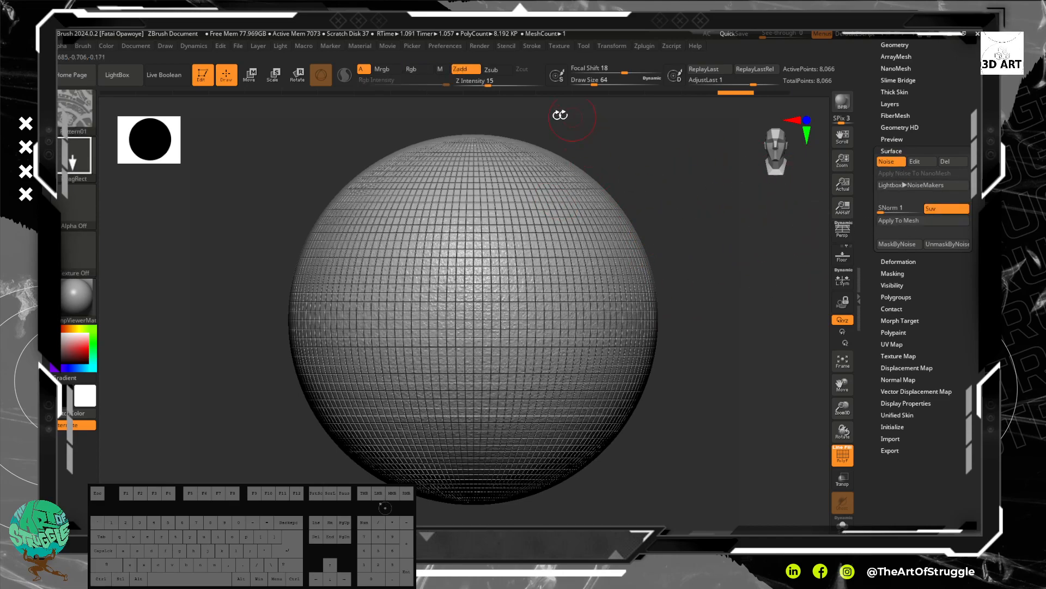
{"action": "left_click", "coordinate": [842, 454]}
{"action": "left_click_drag", "start_coordinate": [635, 168], "coordinate": [671, 282], "text": "alt"}
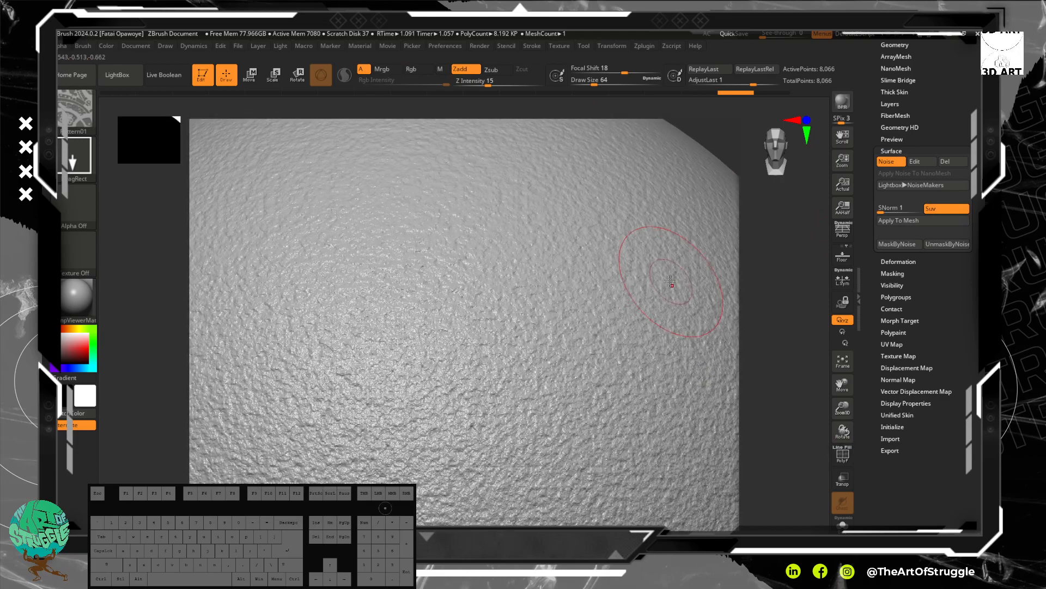
{"action": "left_click_drag", "start_coordinate": [703, 182], "coordinate": [685, 151], "text": "alt"}
Divide the sphere's mesh six times in the Geometry settings and dismiss the polygon limit note.
{"action": "left_click_drag", "start_coordinate": [968, 162], "coordinate": [967, 229]}
{"action": "left_click_drag", "start_coordinate": [910, 107], "coordinate": [910, 149]}
{"action": "left_click", "coordinate": [897, 154]}
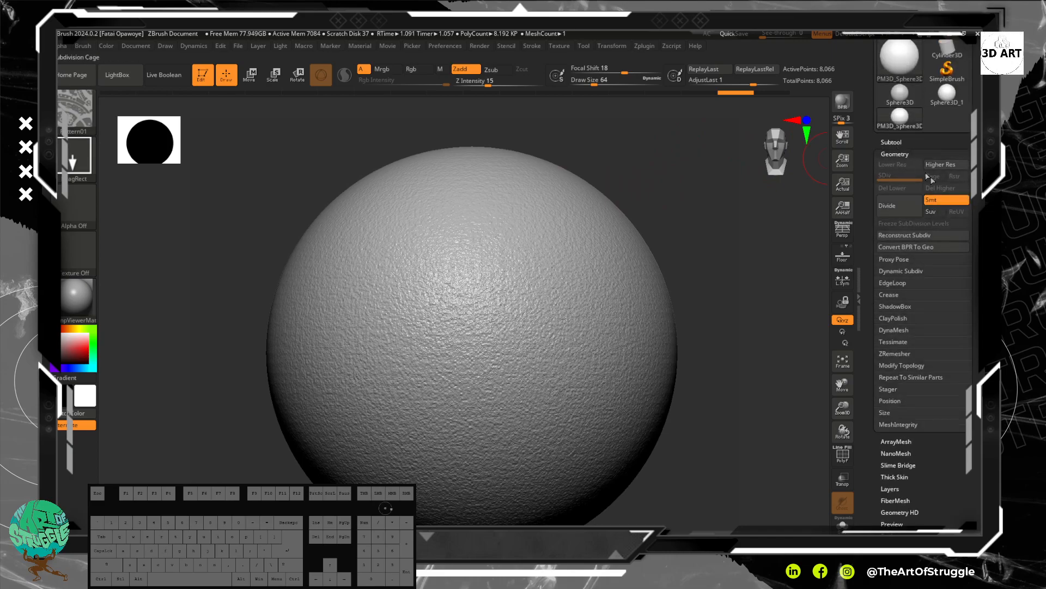
{"action": "left_click", "coordinate": [903, 205]}
{"action": "left_click", "coordinate": [903, 205]}
{"action": "left_click", "coordinate": [904, 205]}
{"action": "left_click", "coordinate": [904, 204]}
{"action": "left_click", "coordinate": [903, 205]}
{"action": "left_click", "coordinate": [903, 205]}
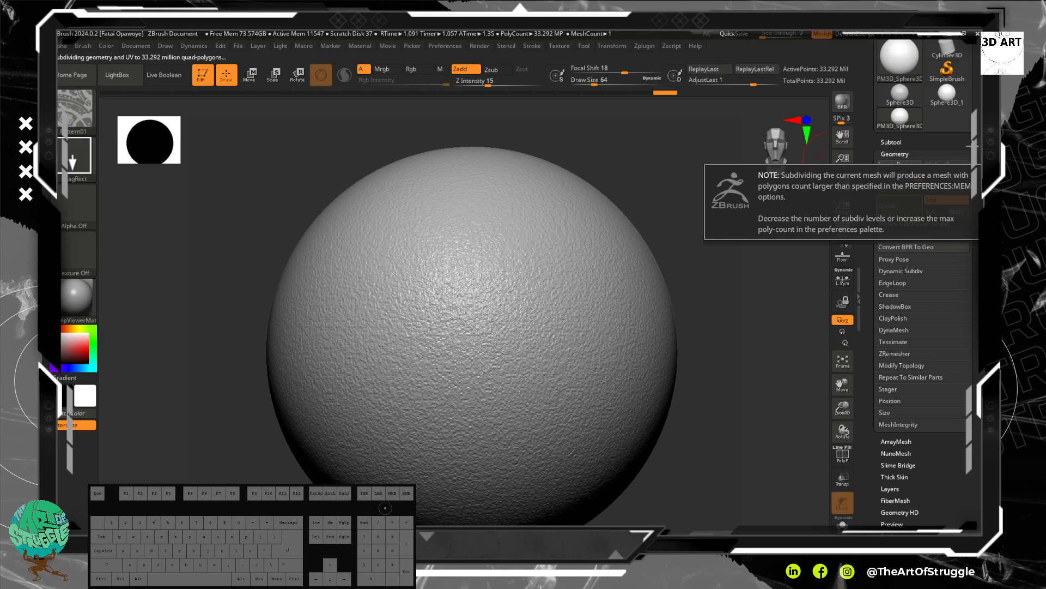
{"action": "key", "text": "alt"}
Apply the surface noise to the densely subdivided sphere and display the polyframe to examine the detail up close.
{"action": "scroll", "coordinate": [964, 187], "scroll_direction": "down", "scroll_amount": 6}
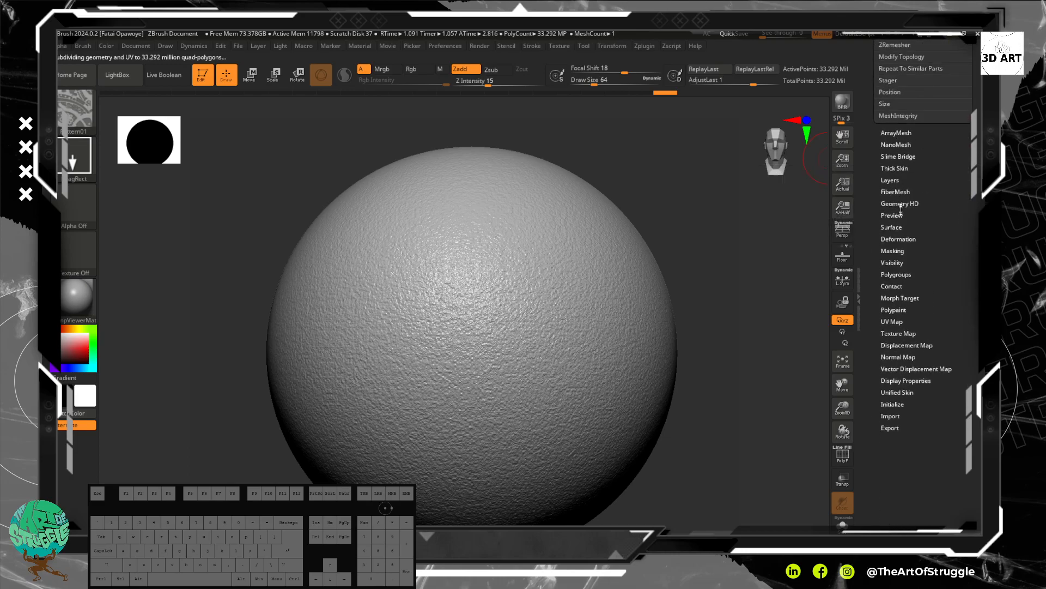
{"action": "left_click", "coordinate": [898, 227]}
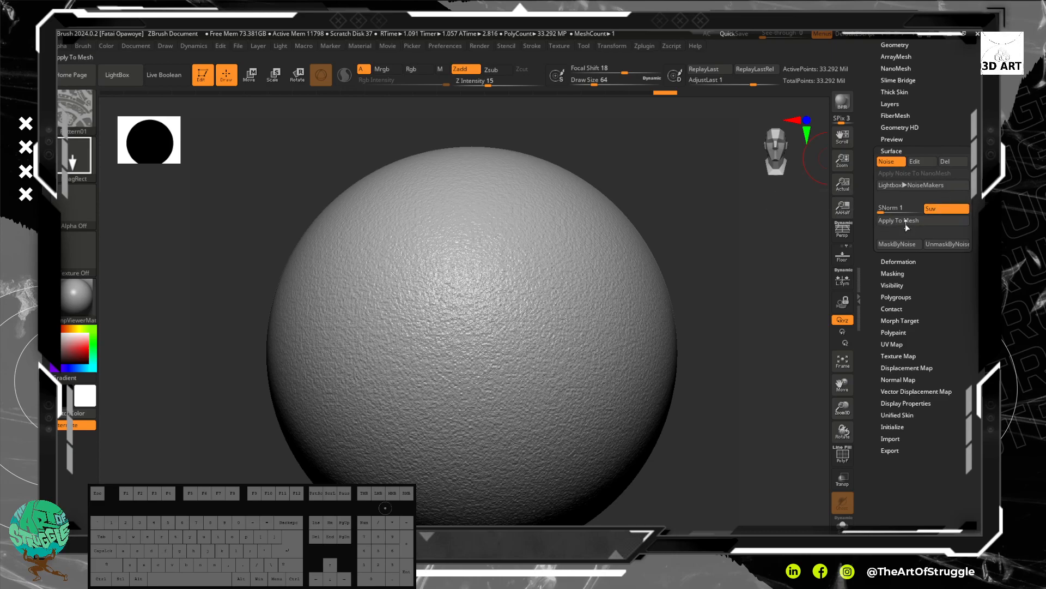
{"action": "left_click", "coordinate": [903, 221]}
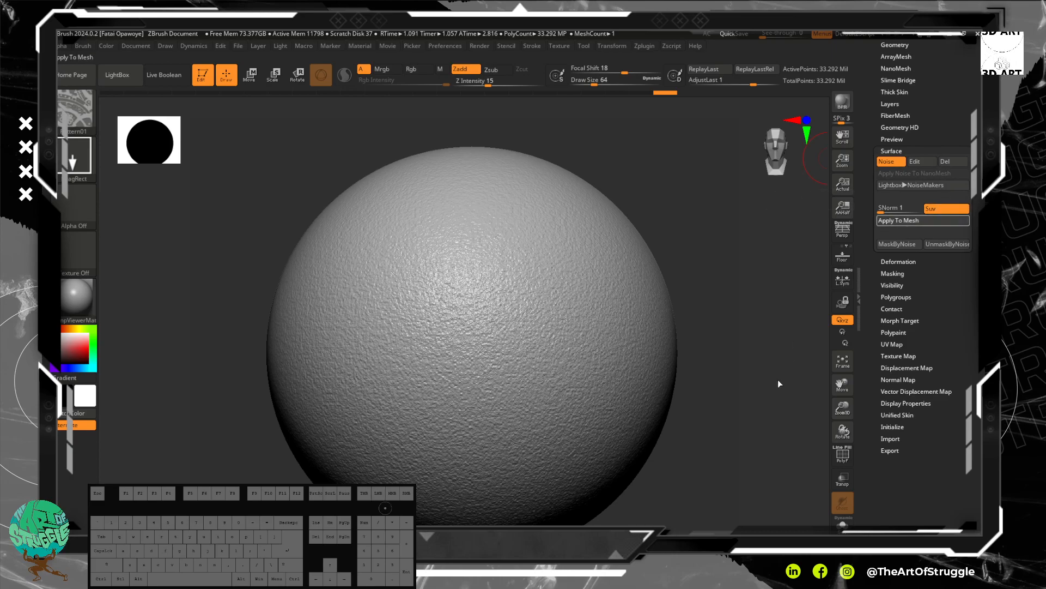
{"action": "left_click_drag", "start_coordinate": [721, 262], "coordinate": [745, 356], "text": "alt"}
{"action": "left_click_drag", "start_coordinate": [735, 157], "coordinate": [722, 93], "text": "alt"}
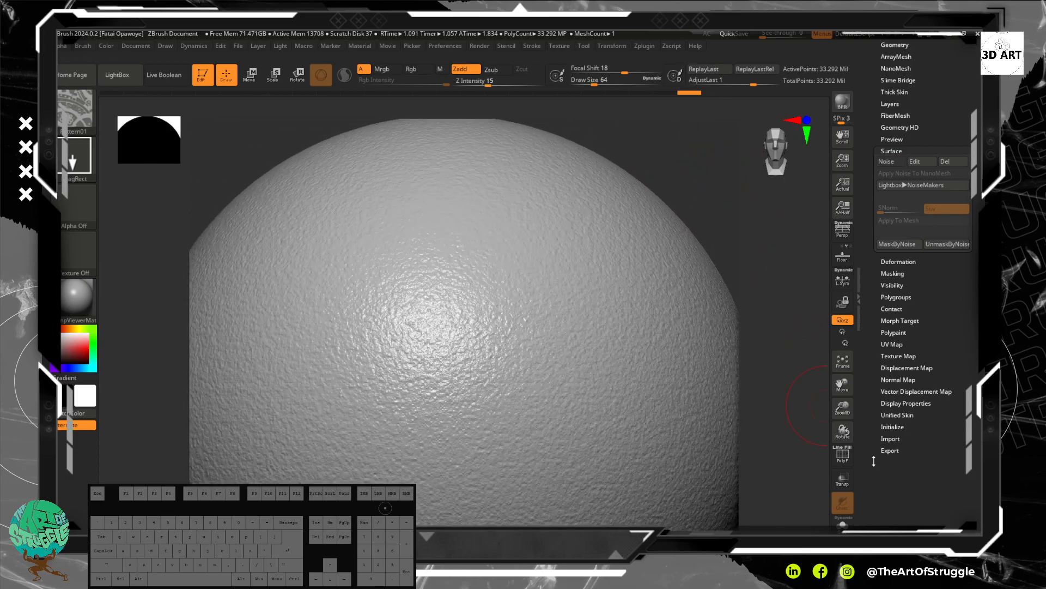
{"action": "left_click", "coordinate": [844, 457]}
{"action": "left_click_drag", "start_coordinate": [777, 170], "coordinate": [805, 512], "text": "alt"}
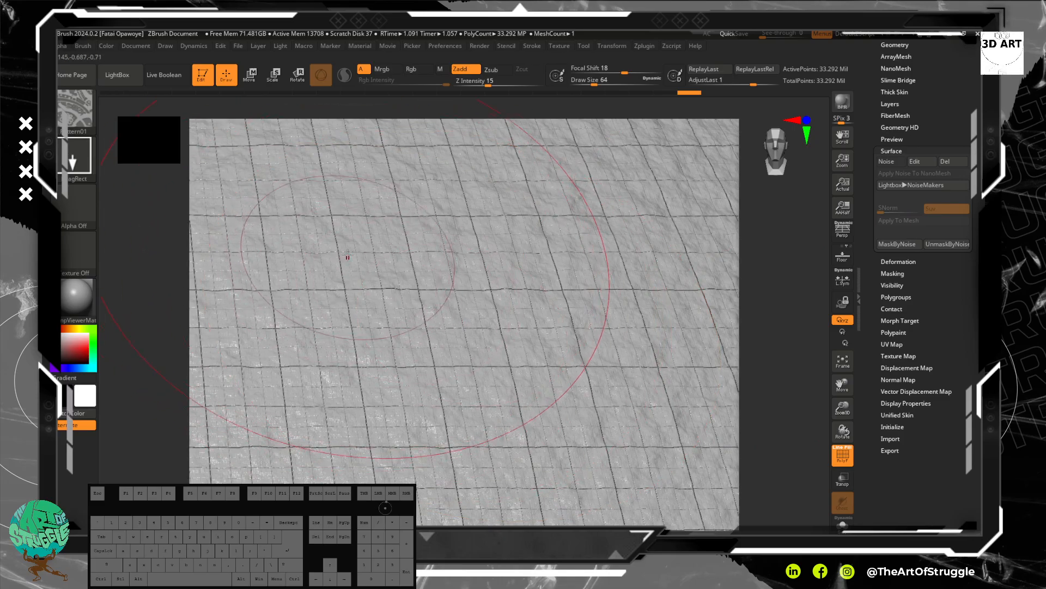
{"action": "left_click_drag", "start_coordinate": [775, 382], "coordinate": [718, 114], "text": "alt"}
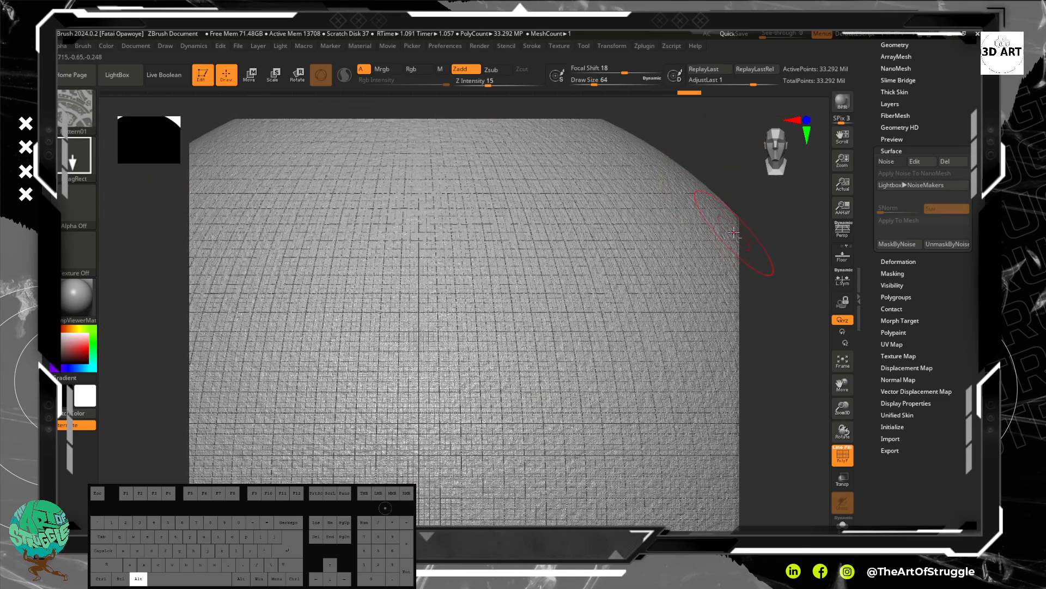
Zoom back out, hide the polyframe and return through the undo history to the low-resolution sphere with the noise still unapplied.
{"action": "left_click_drag", "start_coordinate": [739, 207], "coordinate": [701, 103], "text": "alt"}
{"action": "left_click_drag", "start_coordinate": [658, 253], "coordinate": [721, 235], "text": "alt"}
{"action": "left_click", "coordinate": [843, 455]}
{"action": "key", "text": "ctrl"}
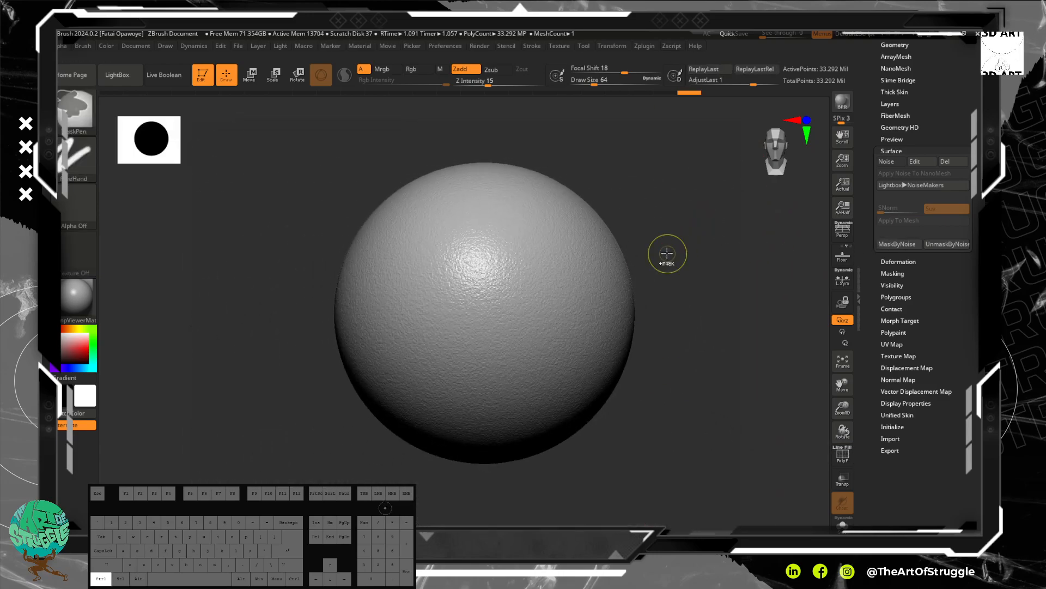
{"action": "left_click", "coordinate": [683, 93]}
{"action": "left_click", "coordinate": [661, 92]}
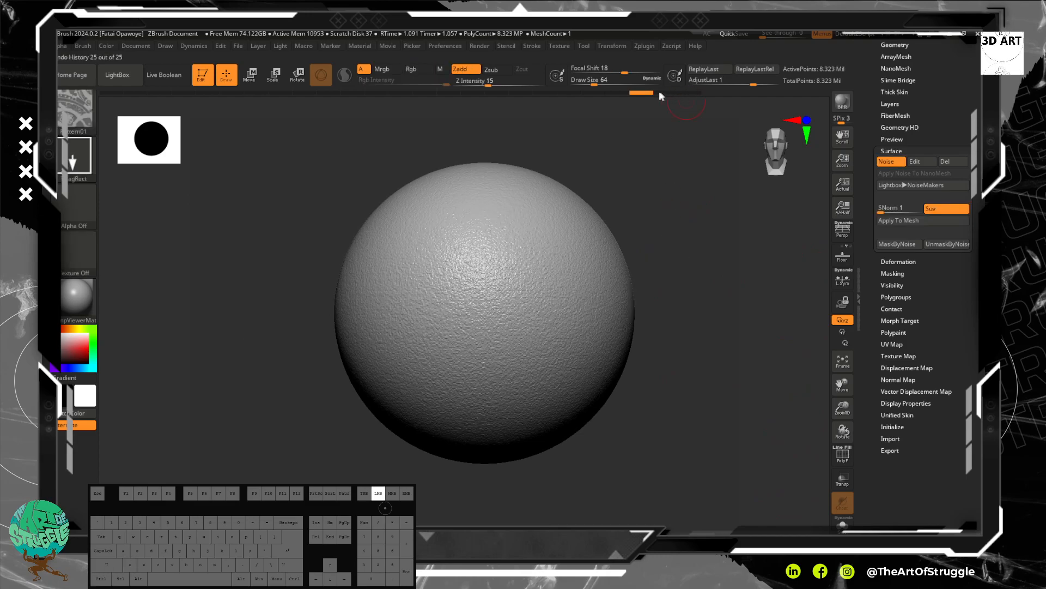
{"action": "left_click", "coordinate": [521, 93]}
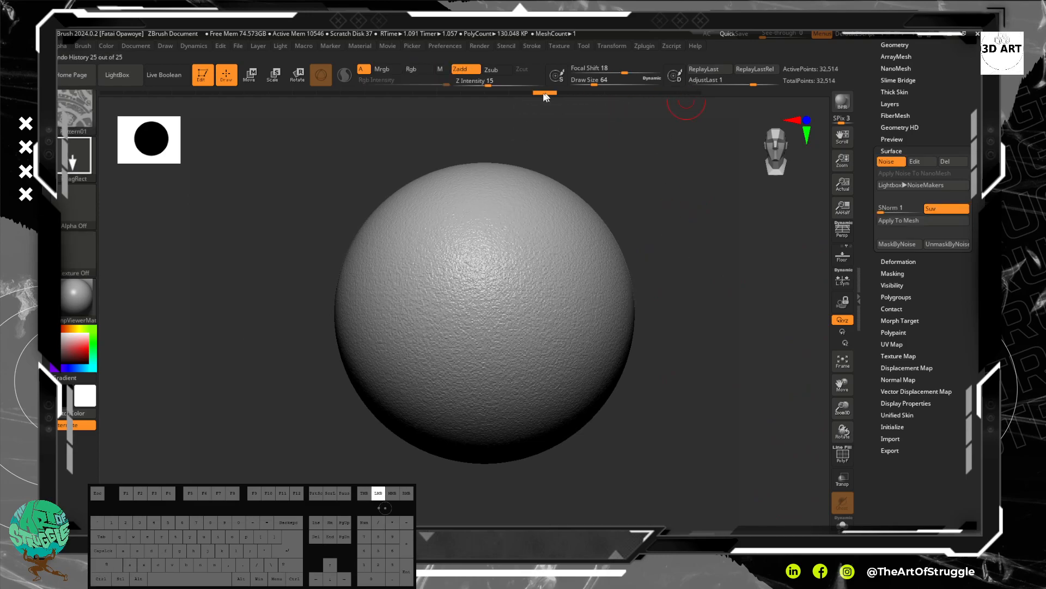
Reopen the sphere's surface noise for editing and bring up the NoisePlug pattern settings, placed clear of the preview.
{"action": "left_click", "coordinate": [921, 162]}
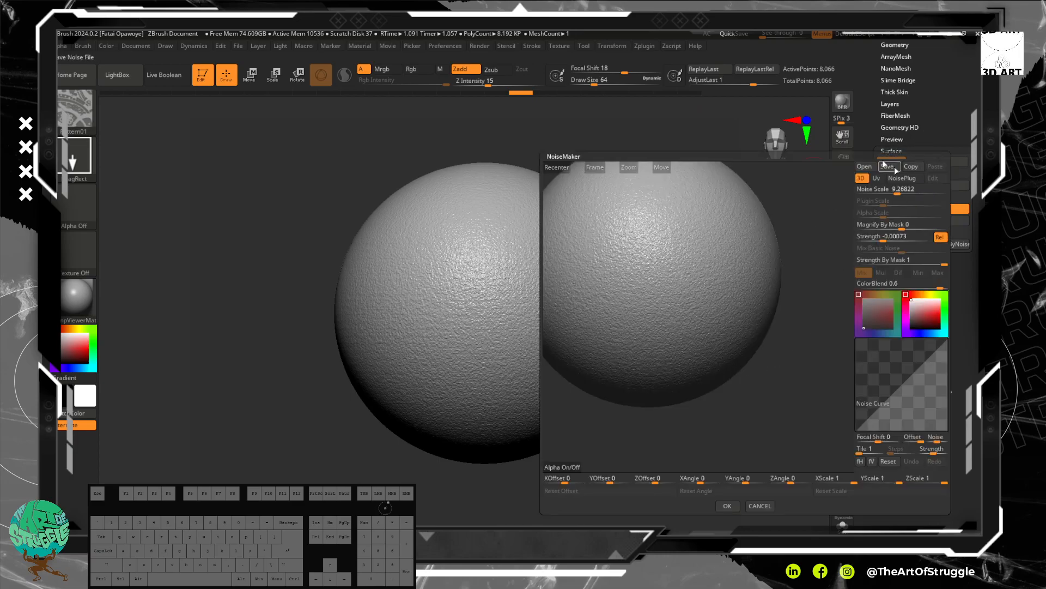
{"action": "left_click", "coordinate": [900, 179]}
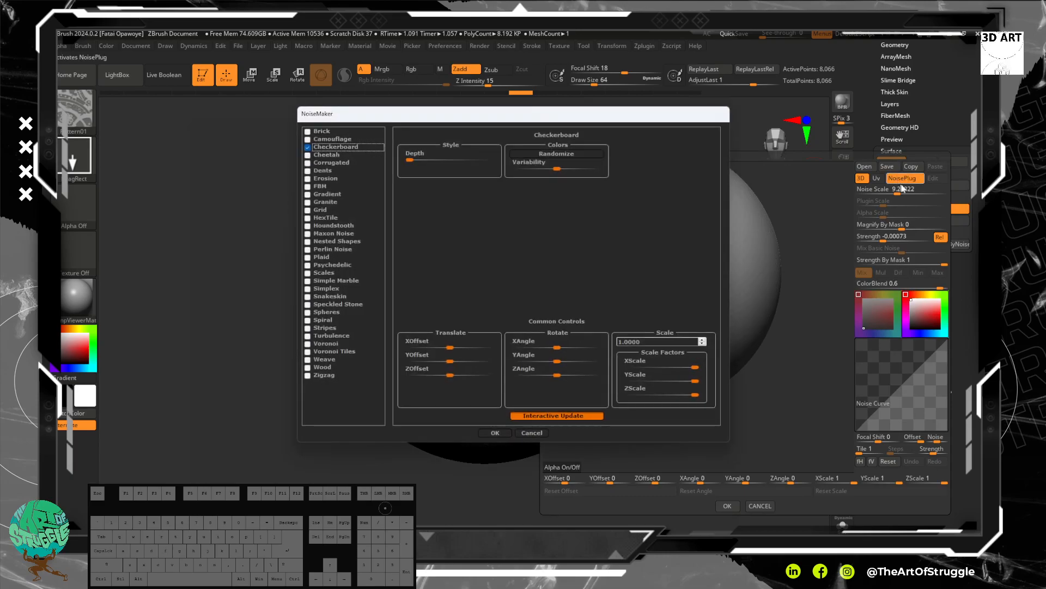
{"action": "left_click_drag", "start_coordinate": [349, 114], "coordinate": [173, 107]}
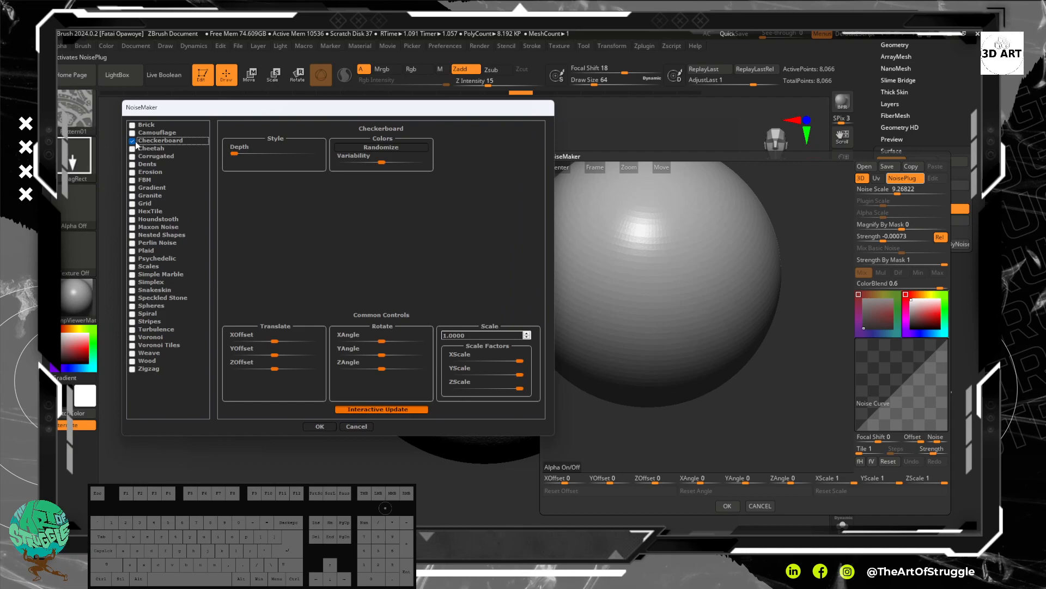
Try the Cheetah, Corrugated, Dents and Erosion patterns on the sphere in turn.
{"action": "left_click", "coordinate": [139, 149]}
{"action": "left_click", "coordinate": [139, 157]}
{"action": "left_click", "coordinate": [140, 166]}
{"action": "left_click", "coordinate": [143, 173]}
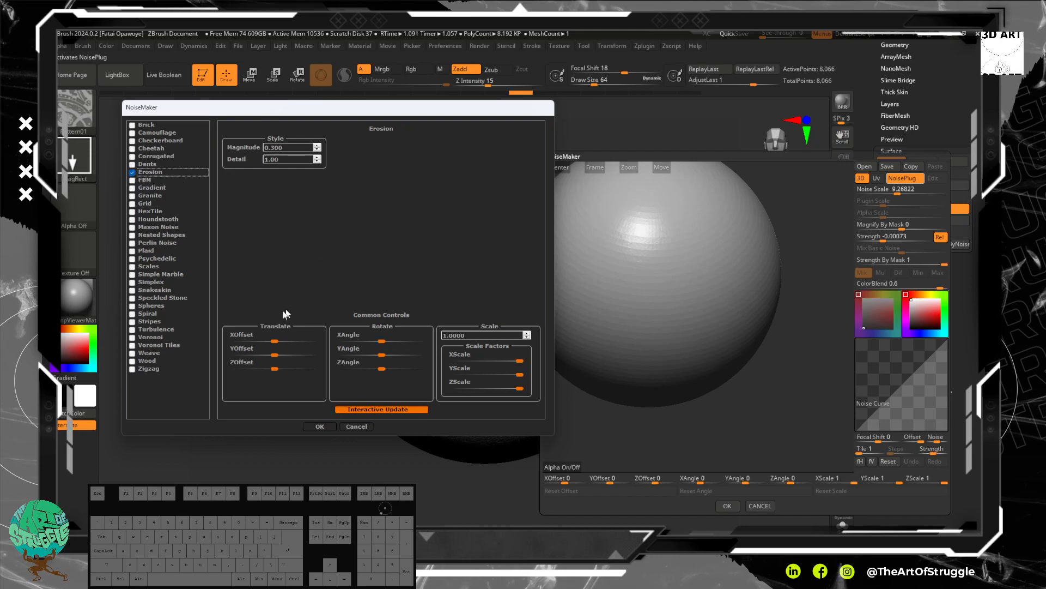
Set Erosion to Magnitude 0.9, Detail 4, X offset -0.1 and X angle -10, and reduce the X, Y and Z scale factors slightly.
{"action": "left_click_drag", "start_coordinate": [368, 340], "coordinate": [365, 340]}
{"action": "left_click_drag", "start_coordinate": [483, 358], "coordinate": [508, 360]}
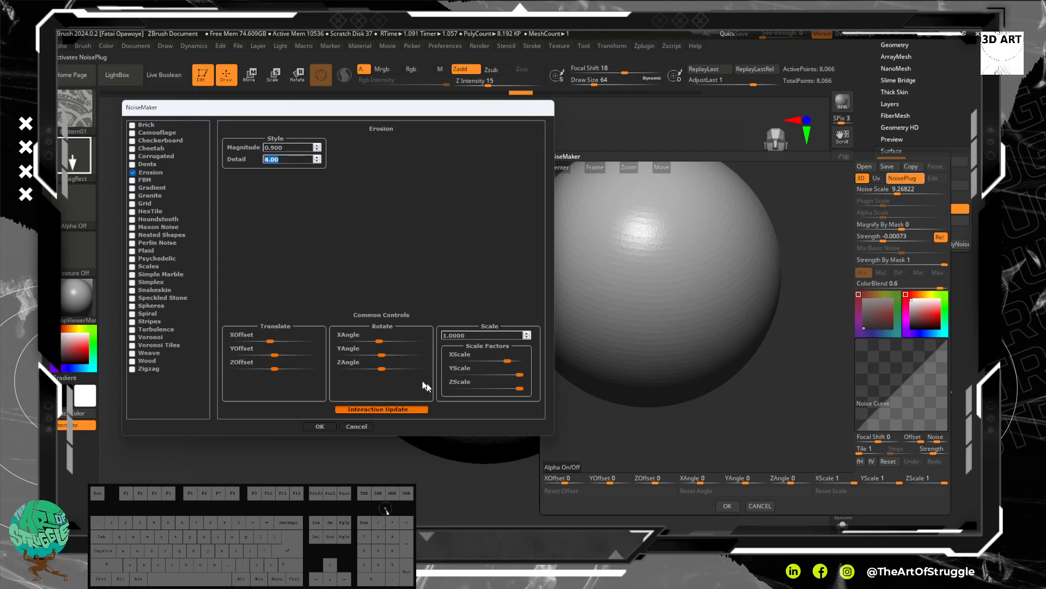
{"action": "left_click", "coordinate": [499, 361]}
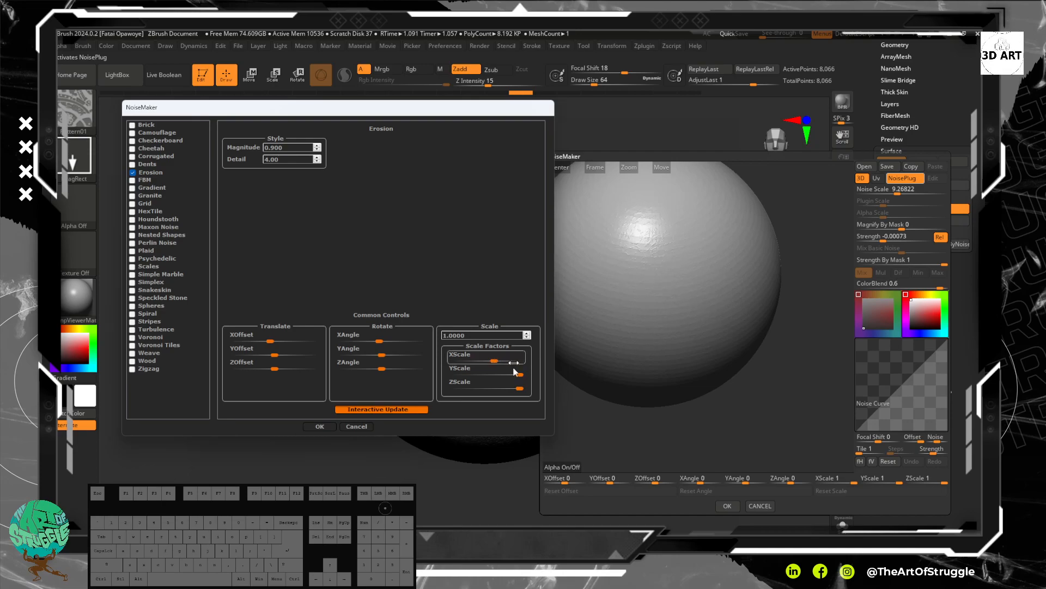
{"action": "mouse_move", "coordinate": [517, 374]}
{"action": "left_mouse_down"}
{"action": "mouse_move", "coordinate": [493, 372]}
{"action": "mouse_move", "coordinate": [510, 389]}
{"action": "left_mouse_up"}
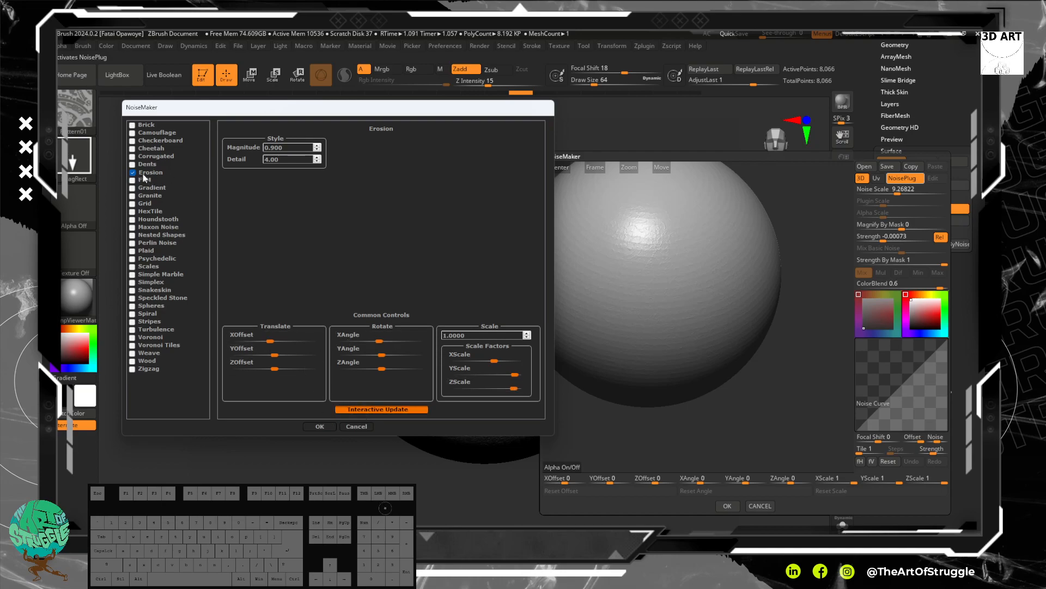
Set the Erosion pattern's Magnitude to 0.1 and its Detail to 14.
{"action": "left_click", "coordinate": [317, 147]}
{"action": "left_click", "coordinate": [319, 145]}
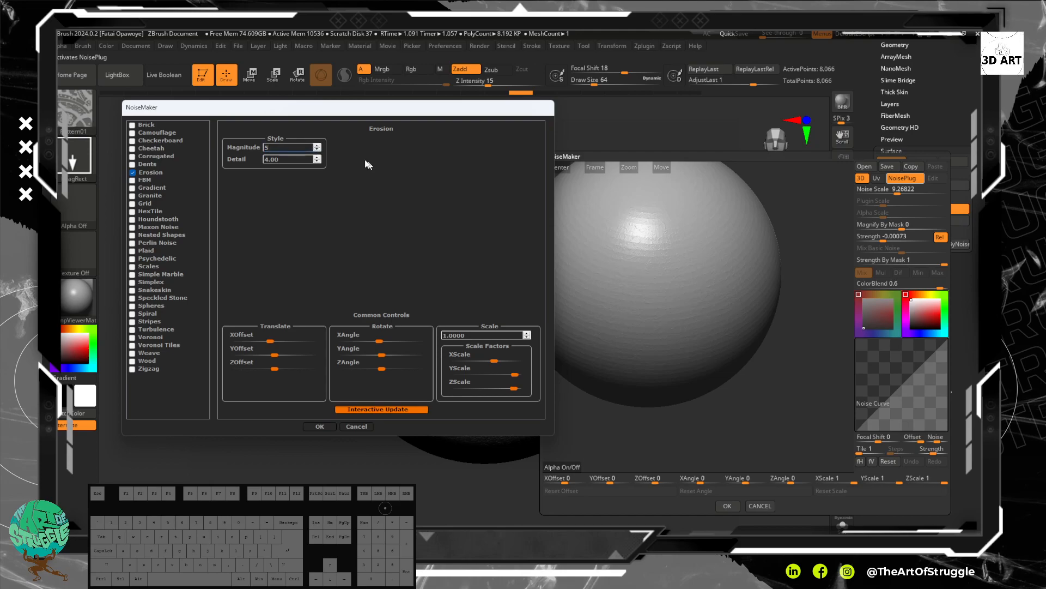
{"action": "left_click_drag", "start_coordinate": [275, 148], "coordinate": [260, 147]}
{"action": "type", "text": "."}
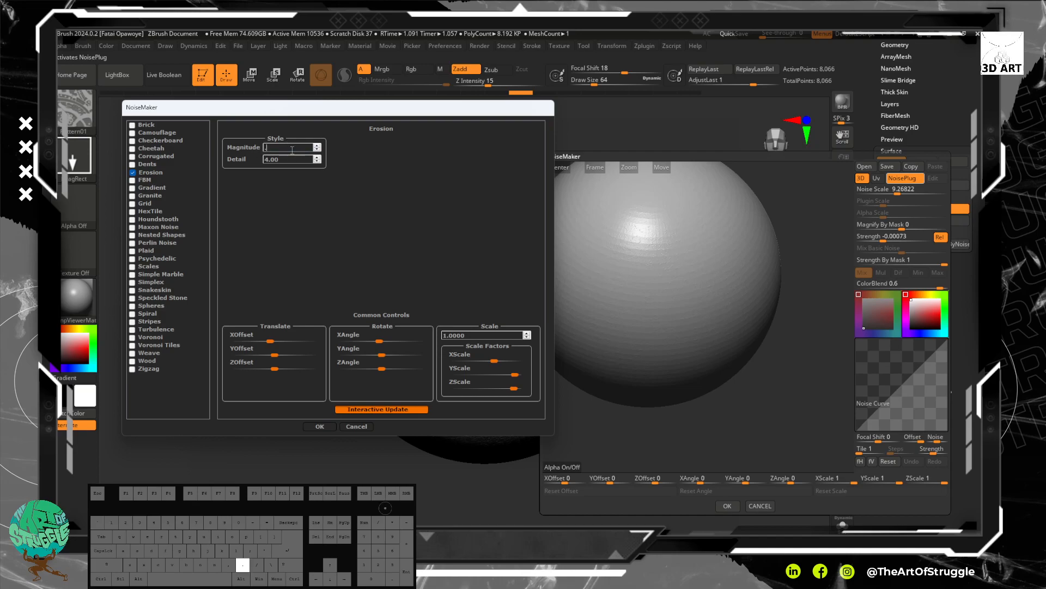
{"action": "type", "text": "1"}
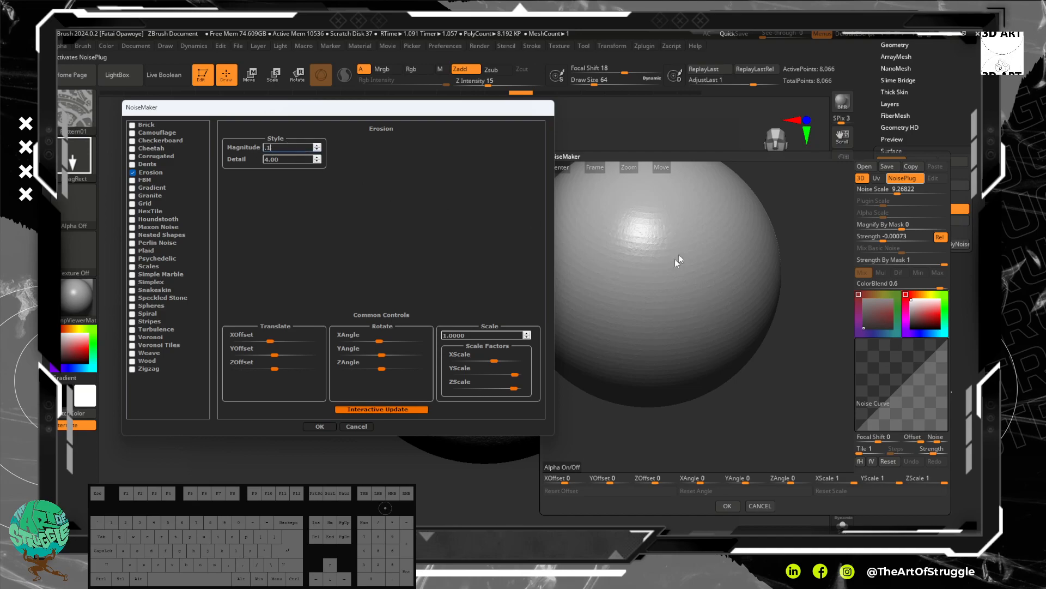
{"action": "left_click", "coordinate": [316, 158]}
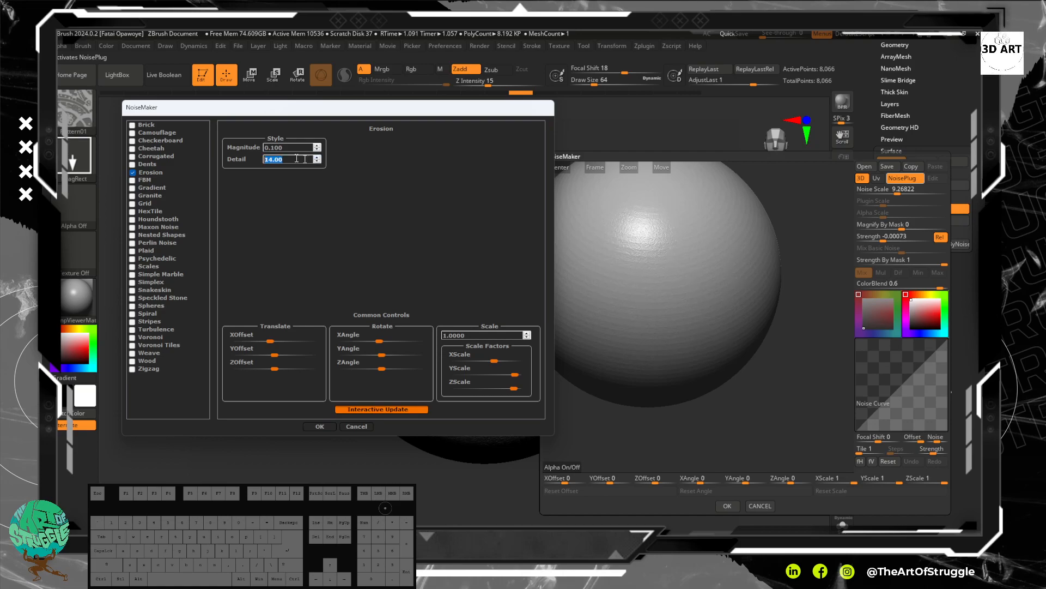
Preview the FBM, Gradient and Grid patterns and choose Scales as the noise pattern.
{"action": "left_click", "coordinate": [145, 179]}
{"action": "left_click", "coordinate": [151, 188]}
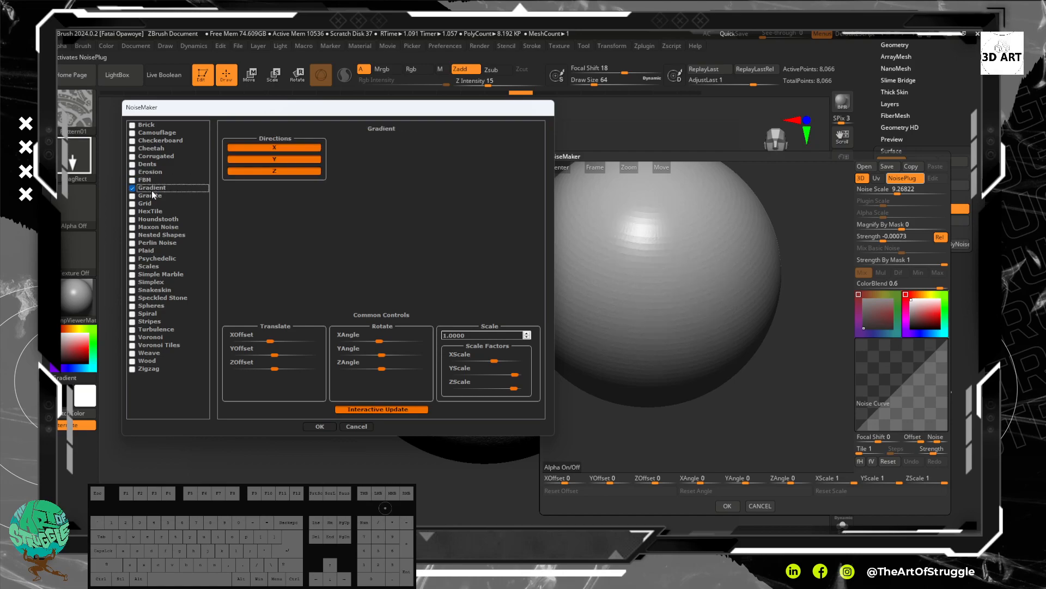
{"action": "left_click", "coordinate": [160, 203]}
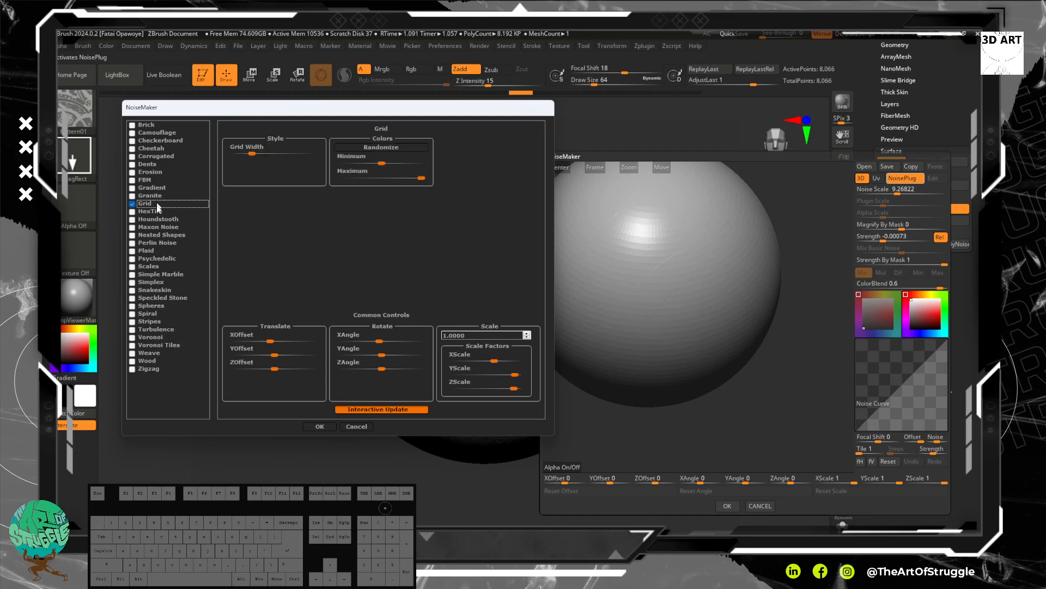
{"action": "left_click", "coordinate": [158, 266]}
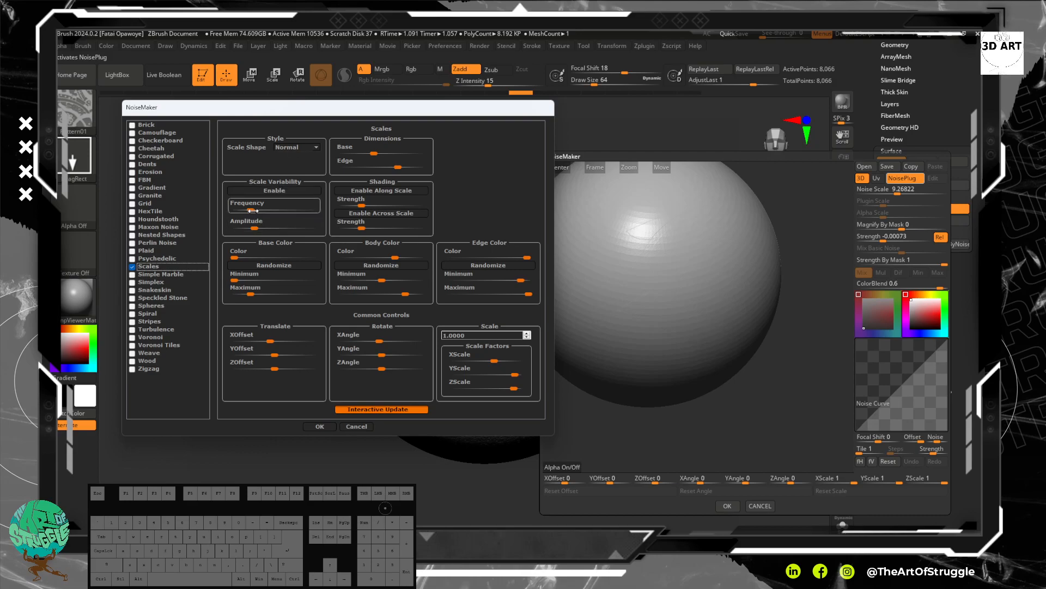
Raise the Scales pattern's base color slightly, set its X scale factor to about 0.4 and overall scale to 0.5, and accept the settings.
{"action": "left_click_drag", "start_coordinate": [240, 256], "coordinate": [272, 256]}
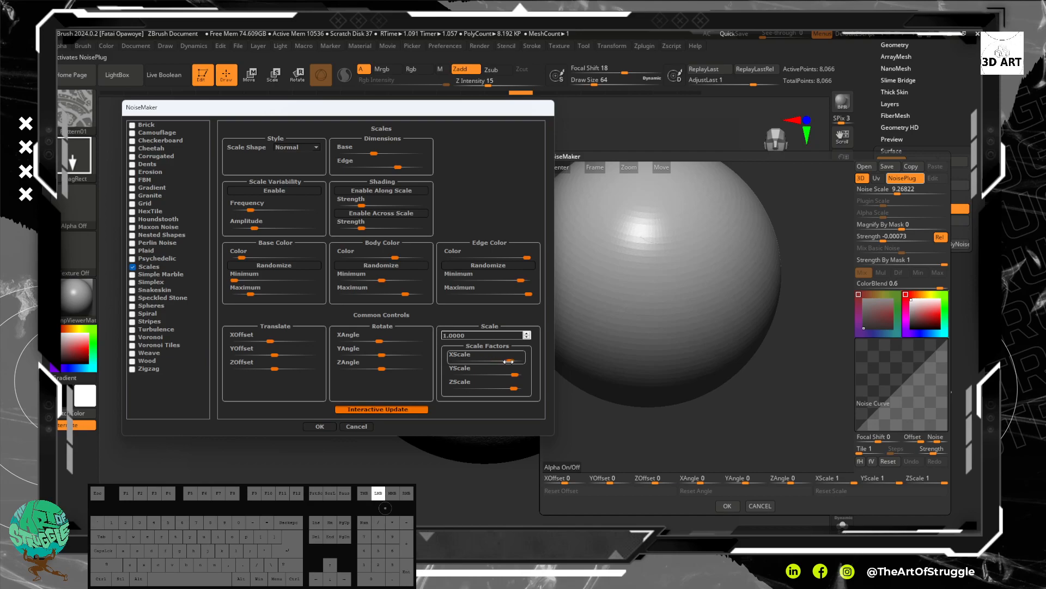
{"action": "left_click_drag", "start_coordinate": [466, 360], "coordinate": [480, 361]}
{"action": "left_click", "coordinate": [527, 335]}
{"action": "left_click", "coordinate": [527, 334]}
{"action": "left_click_drag", "start_coordinate": [495, 334], "coordinate": [349, 328]}
{"action": "type", "text": ".5"}
{"action": "key", "text": "Return"}
{"action": "left_click", "coordinate": [933, 178]}
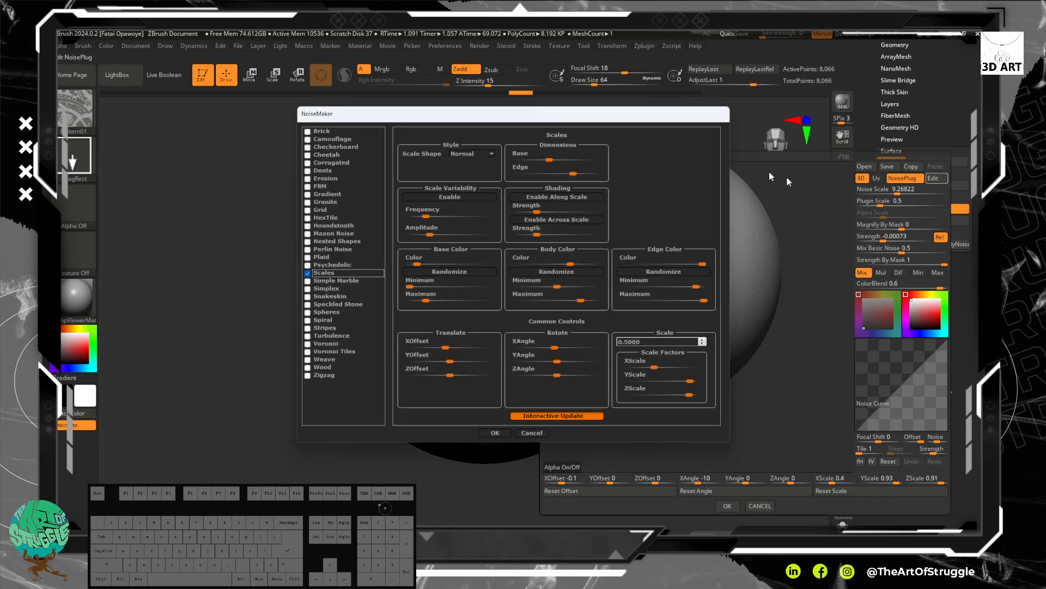
{"action": "left_click", "coordinate": [495, 433]}
Try UV noise mapping with Noise Scale about 0.008, Plugin Scale about 3.19 and Strength 0.0012.
{"action": "left_click_drag", "start_coordinate": [695, 307], "coordinate": [721, 203]}
{"action": "left_click_drag", "start_coordinate": [895, 195], "coordinate": [946, 206]}
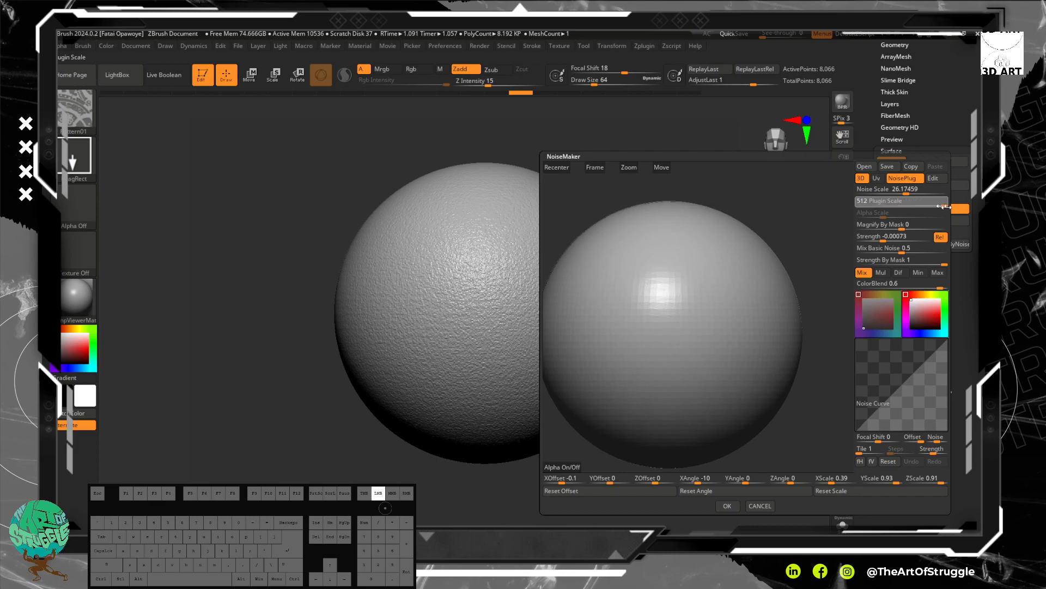
{"action": "left_click", "coordinate": [876, 178]}
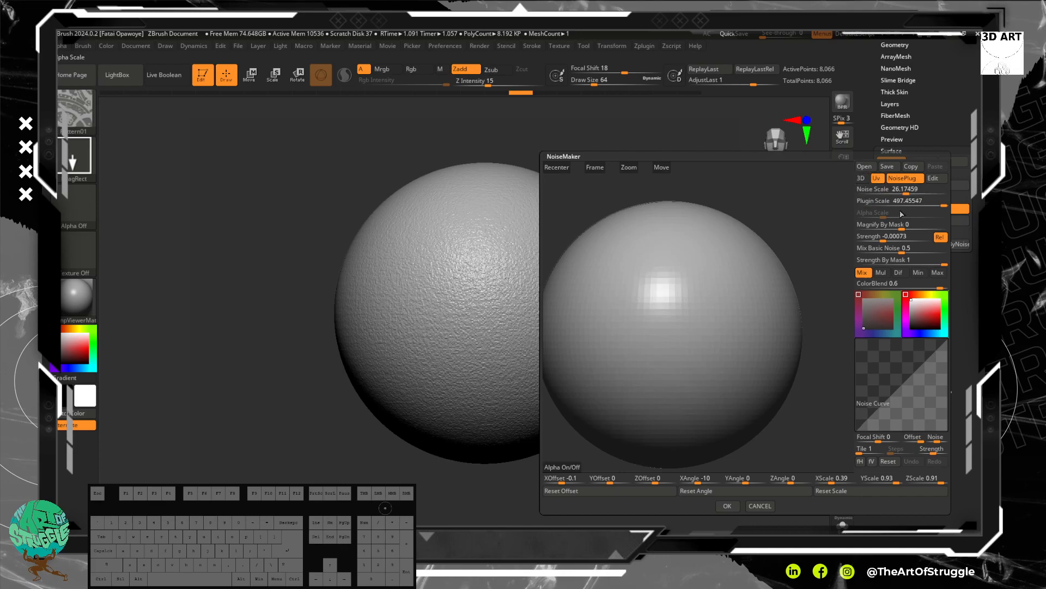
{"action": "left_click_drag", "start_coordinate": [893, 237], "coordinate": [905, 240]}
{"action": "left_click_drag", "start_coordinate": [928, 206], "coordinate": [894, 204]}
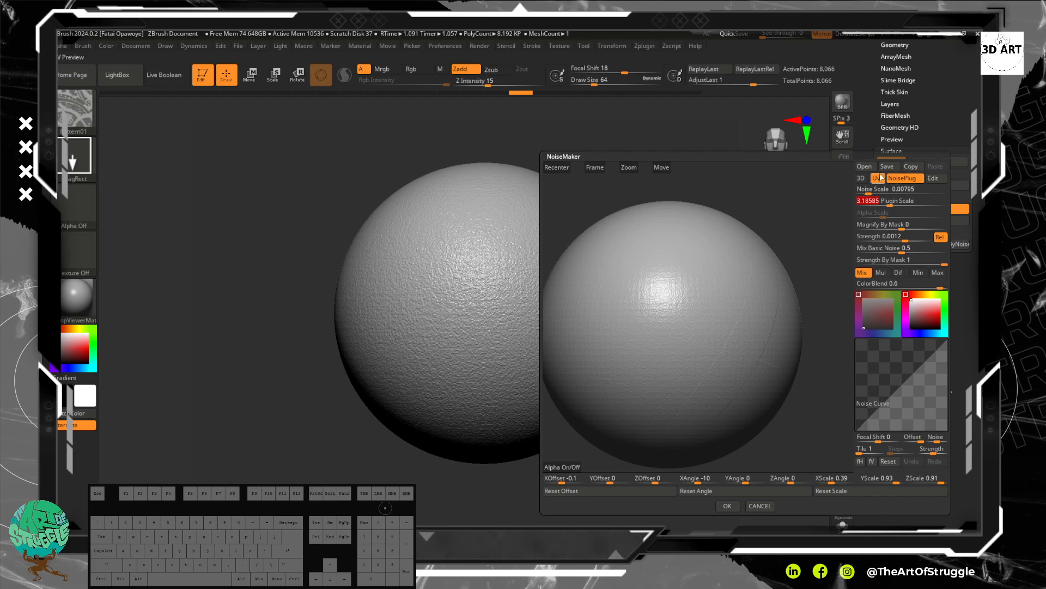
Switch the noise to 3D mapping and lower the Plugin Scale to about 0.126.
{"action": "left_click", "coordinate": [863, 180]}
{"action": "left_click_drag", "start_coordinate": [710, 329], "coordinate": [704, 339]}
{"action": "left_click_drag", "start_coordinate": [719, 376], "coordinate": [732, 418], "text": "alt"}
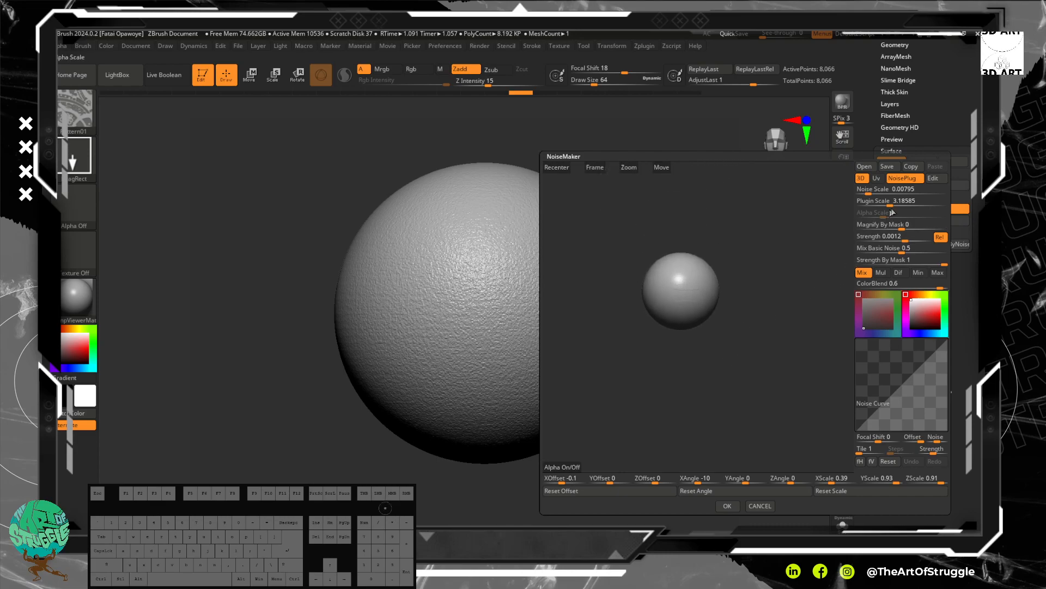
{"action": "left_click", "coordinate": [890, 202]}
{"action": "left_click_drag", "start_coordinate": [894, 208], "coordinate": [875, 208]}
{"action": "left_click_drag", "start_coordinate": [787, 256], "coordinate": [812, 355], "text": "alt"}
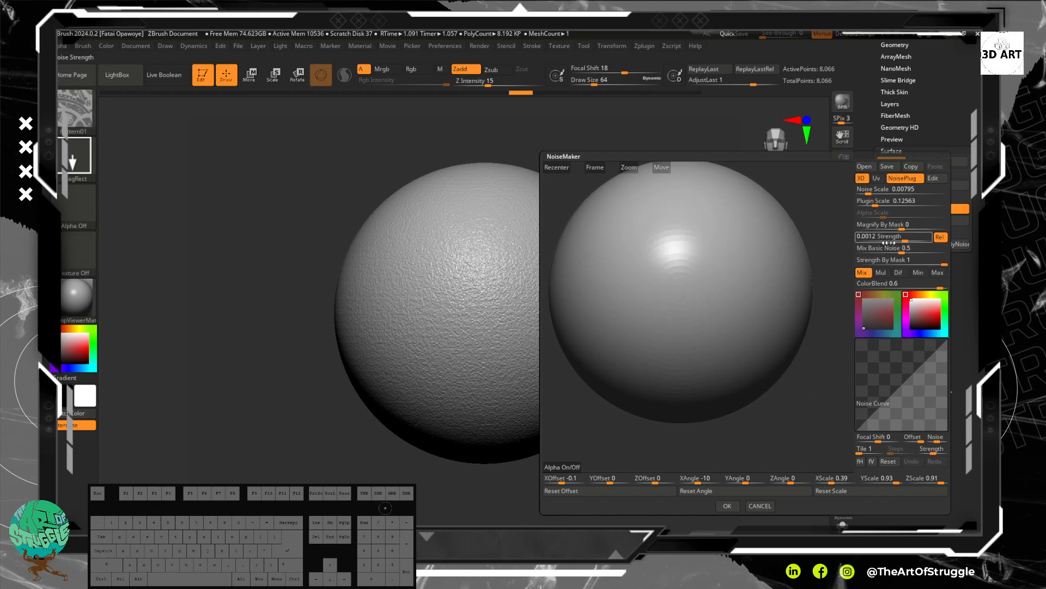
Raise the noise Strength to about 0.12 and frame the sphere in the preview.
{"action": "left_click_drag", "start_coordinate": [905, 240], "coordinate": [920, 240]}
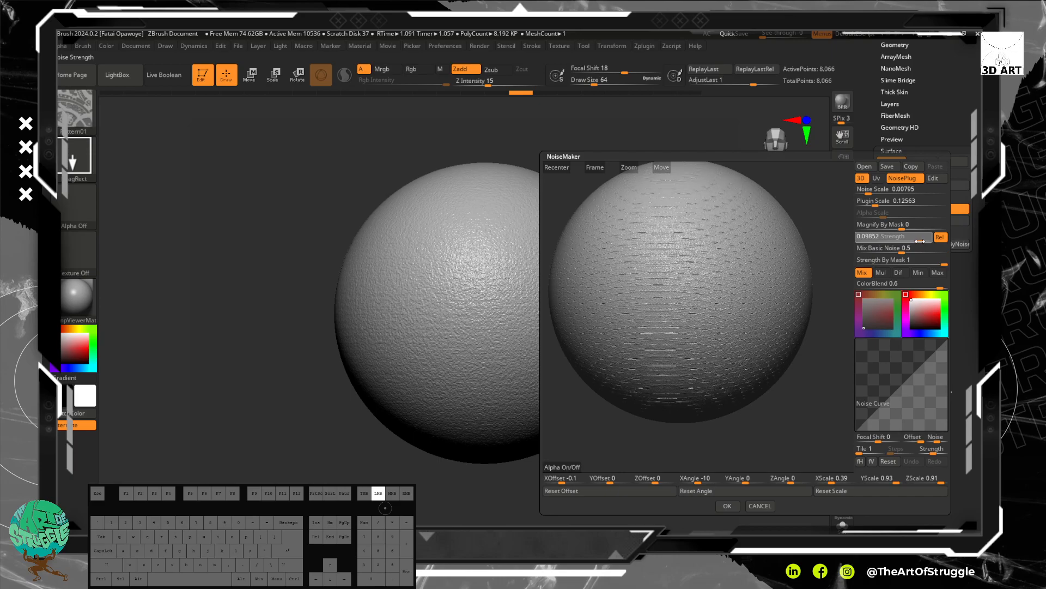
{"action": "mouse_move", "coordinate": [813, 423]}
{"action": "left_mouse_down", "text": "shift"}
{"action": "mouse_move", "coordinate": [810, 406]}
{"action": "mouse_move", "coordinate": [810, 431]}
{"action": "mouse_move", "coordinate": [801, 418]}
{"action": "left_mouse_up", "text": "shift"}
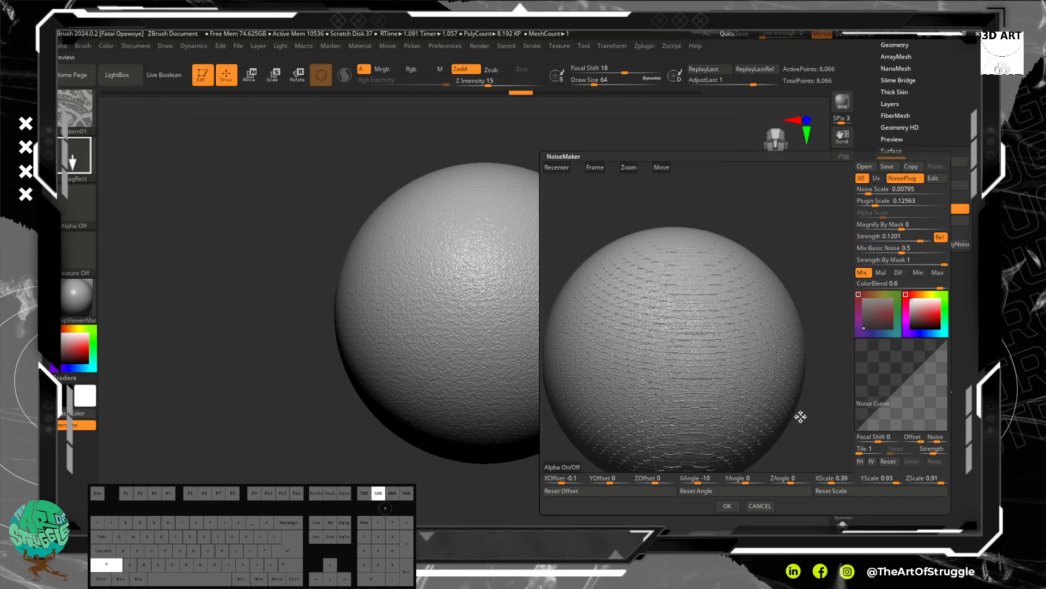
{"action": "left_click_drag", "start_coordinate": [818, 354], "coordinate": [822, 262], "text": "alt"}
Set the Noise Scale to 512 and the Plugin Scale to about 0.33, and check the scales around the sphere.
{"action": "left_click_drag", "start_coordinate": [869, 193], "coordinate": [954, 197]}
{"action": "left_click_drag", "start_coordinate": [869, 201], "coordinate": [877, 203]}
{"action": "mouse_move", "coordinate": [815, 376]}
{"action": "left_mouse_down", "text": "shift"}
{"action": "mouse_move", "coordinate": [813, 362]}
{"action": "mouse_move", "coordinate": [810, 395]}
{"action": "mouse_move", "coordinate": [794, 381]}
{"action": "mouse_move", "coordinate": [806, 381]}
{"action": "mouse_move", "coordinate": [813, 412]}
{"action": "mouse_move", "coordinate": [819, 358]}
{"action": "mouse_move", "coordinate": [790, 353]}
{"action": "mouse_move", "coordinate": [800, 354]}
{"action": "left_mouse_up", "text": "shift"}
{"action": "left_click_drag", "start_coordinate": [600, 415], "coordinate": [637, 423]}
{"action": "left_click", "coordinate": [867, 188]}
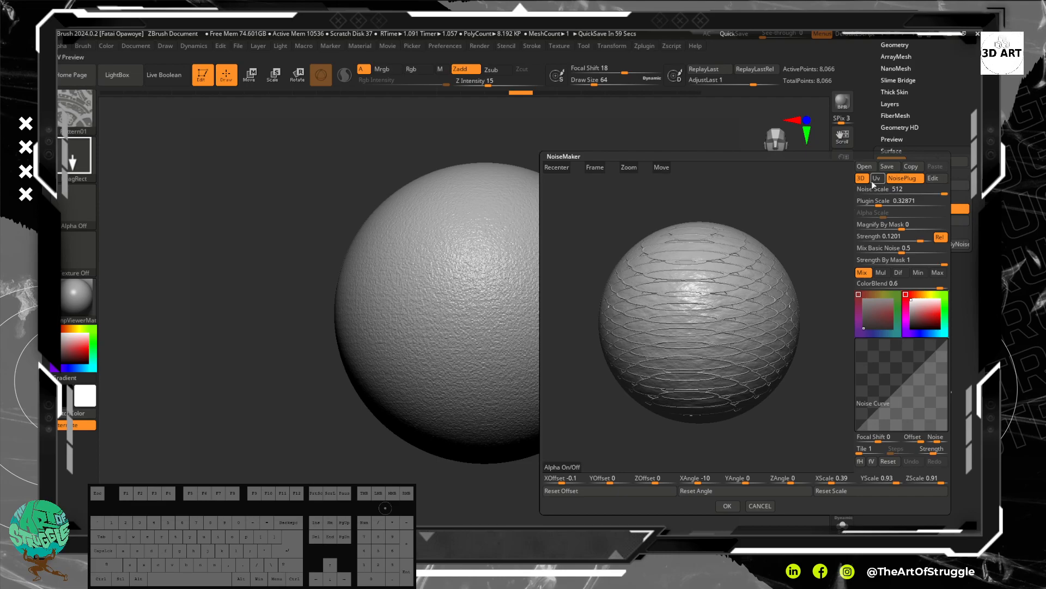
Switch the noise to UV mapping, reduce the Plugin Scale to about 0.092 and inspect the scales up close.
{"action": "left_click", "coordinate": [877, 179]}
{"action": "left_click_drag", "start_coordinate": [803, 260], "coordinate": [563, 334]}
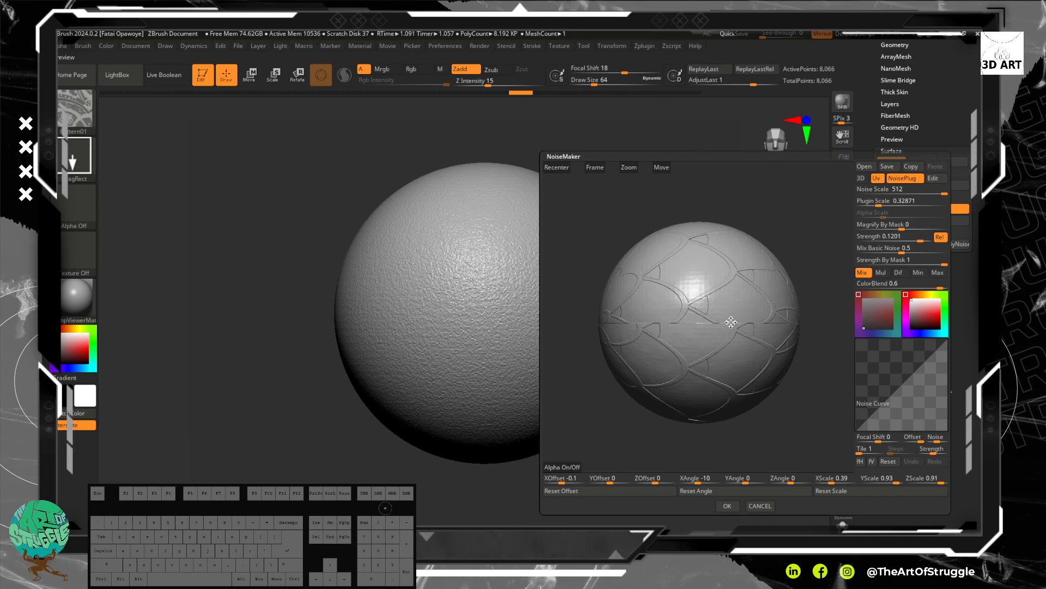
{"action": "left_click_drag", "start_coordinate": [810, 364], "coordinate": [789, 365], "text": "alt"}
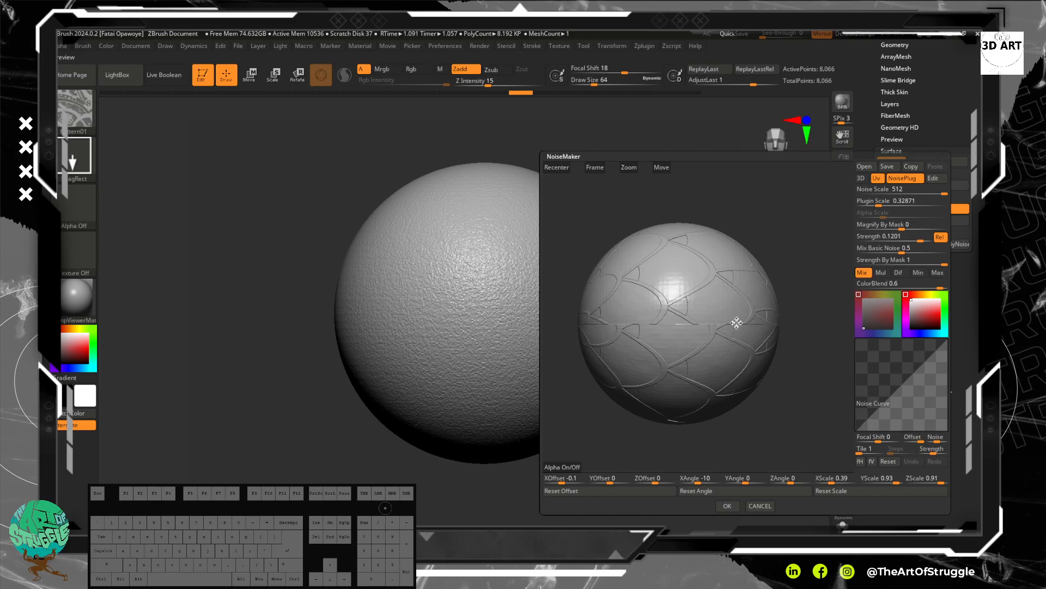
{"action": "left_click", "coordinate": [875, 201]}
{"action": "left_click_drag", "start_coordinate": [875, 201], "coordinate": [875, 202]}
{"action": "left_click_drag", "start_coordinate": [789, 217], "coordinate": [728, 308], "text": "alt"}
Reopen the Scales pattern settings and raise the body color's Color, Minimum and Maximum to their highest values.
{"action": "left_click", "coordinate": [935, 179]}
{"action": "left_click_drag", "start_coordinate": [570, 108], "coordinate": [425, 107]}
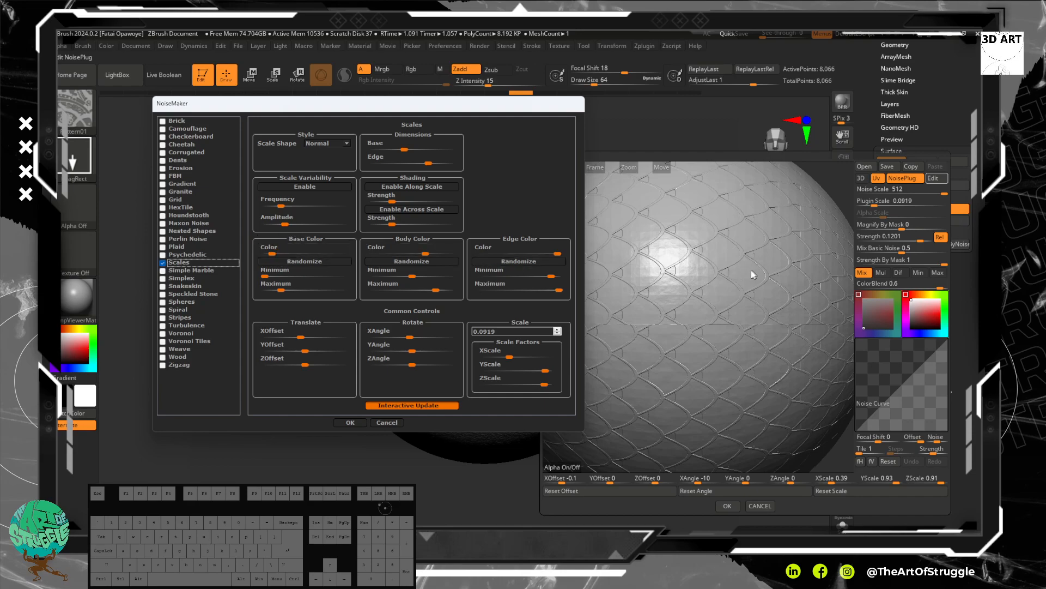
{"action": "left_click", "coordinate": [406, 273]}
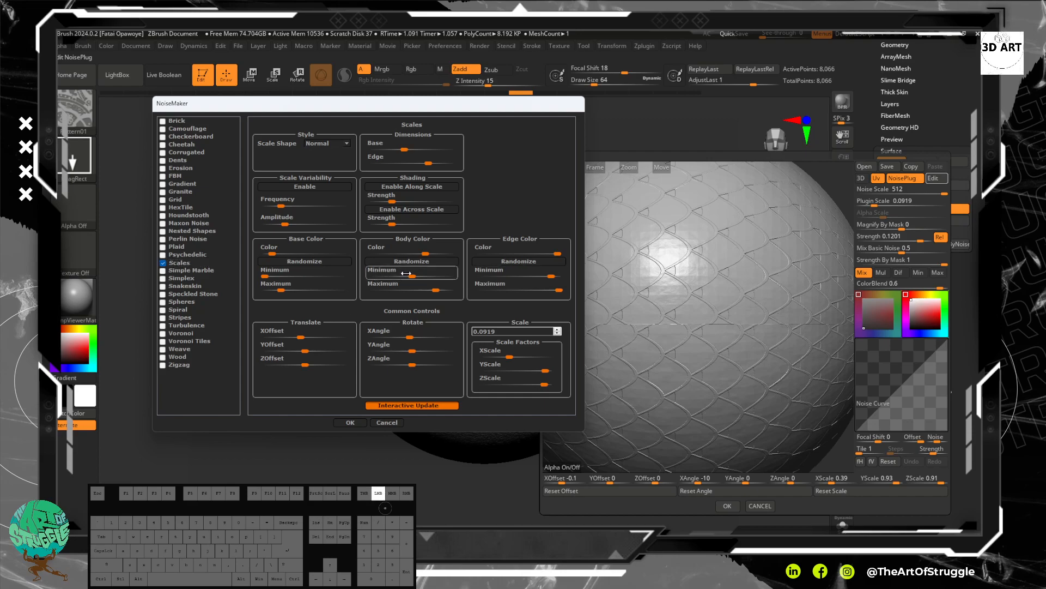
{"action": "left_click_drag", "start_coordinate": [445, 275], "coordinate": [461, 253]}
{"action": "left_click", "coordinate": [417, 275]}
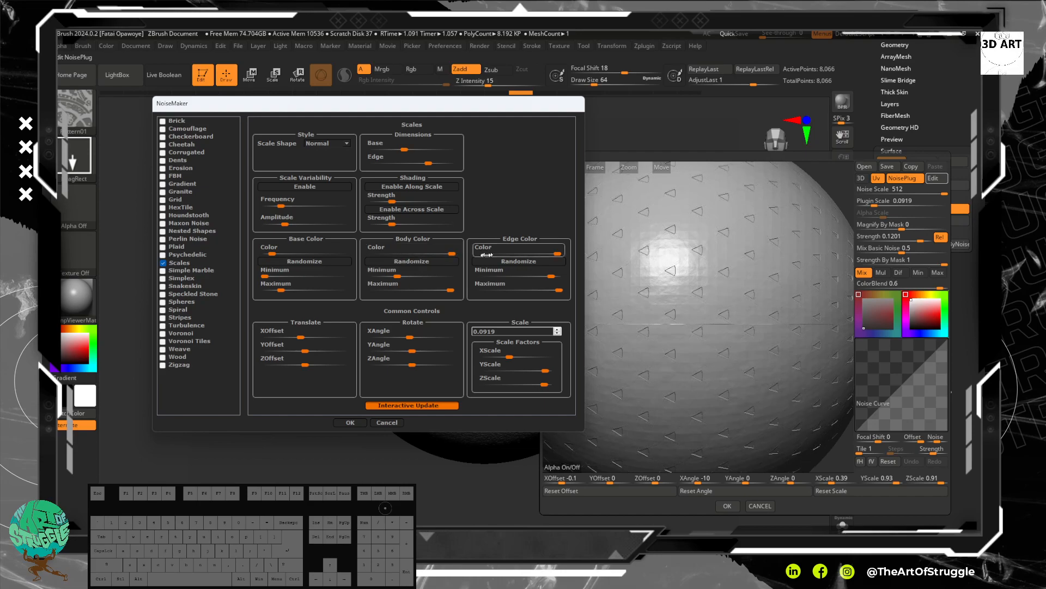
{"action": "left_click_drag", "start_coordinate": [401, 277], "coordinate": [371, 276]}
{"action": "left_click", "coordinate": [402, 277]}
{"action": "left_click_drag", "start_coordinate": [451, 289], "coordinate": [388, 288]}
{"action": "left_click_drag", "start_coordinate": [389, 275], "coordinate": [452, 276]}
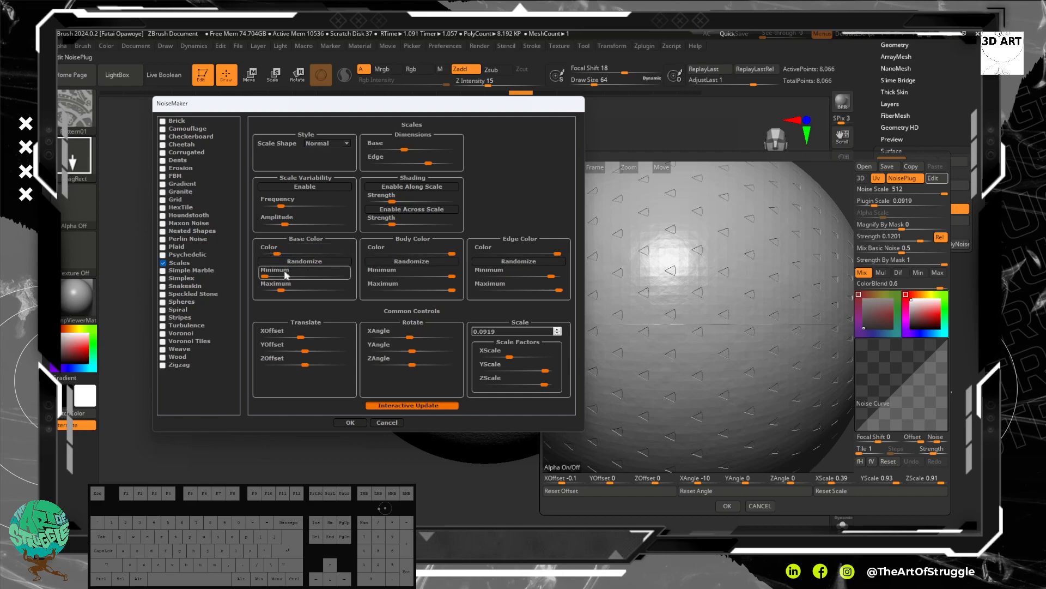
Set the Scales base color to its highest value with its Minimum at the lowest, and reduce the edge color to its lowest value.
{"action": "left_click_drag", "start_coordinate": [304, 252], "coordinate": [362, 254]}
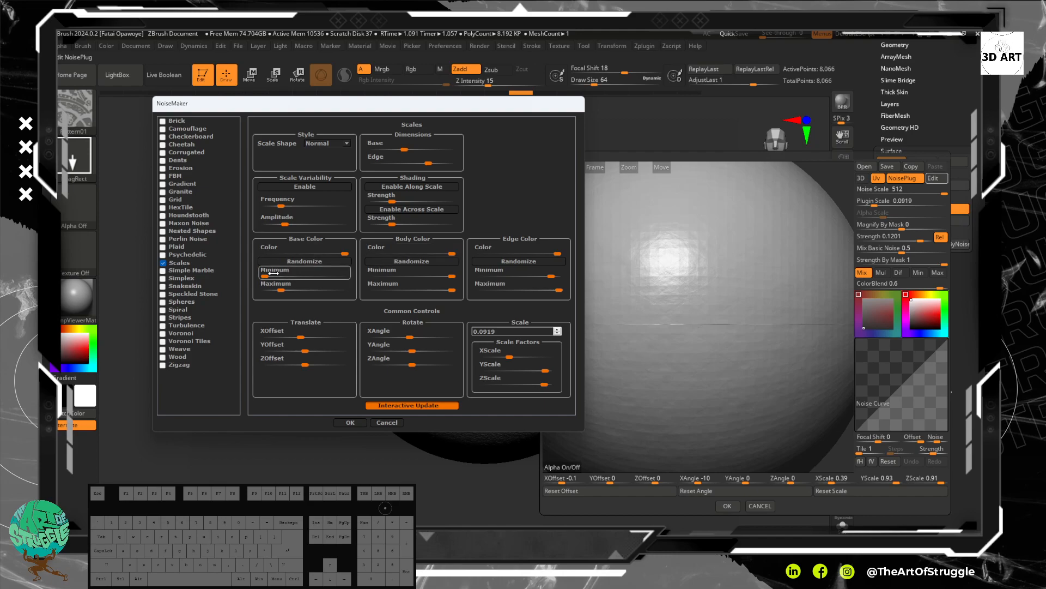
{"action": "left_click_drag", "start_coordinate": [288, 276], "coordinate": [264, 276]}
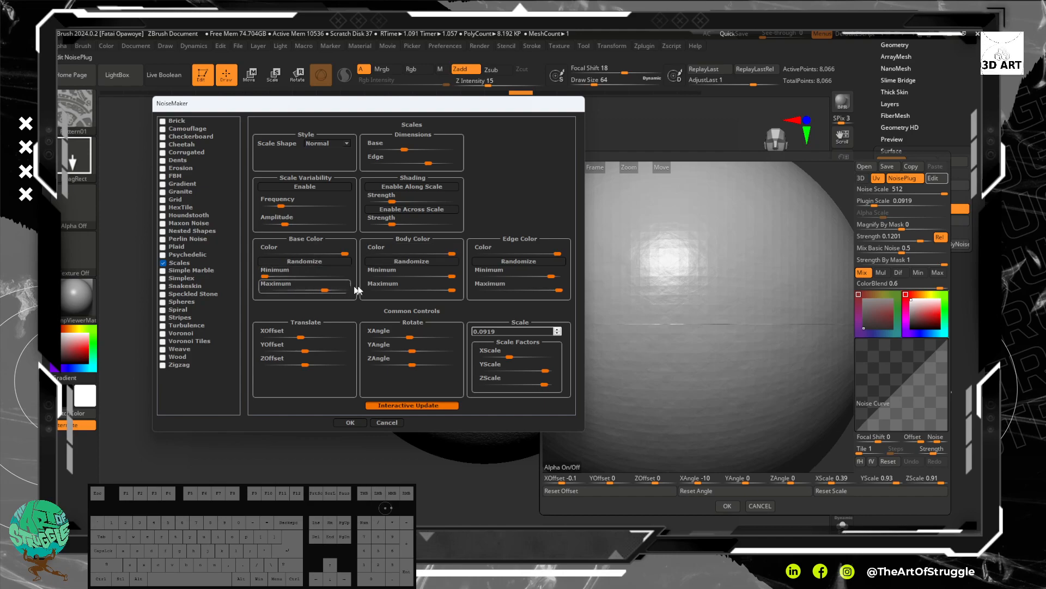
{"action": "mouse_move", "coordinate": [557, 253]}
{"action": "left_mouse_down"}
{"action": "mouse_move", "coordinate": [516, 254]}
{"action": "mouse_move", "coordinate": [551, 252]}
{"action": "left_mouse_up"}
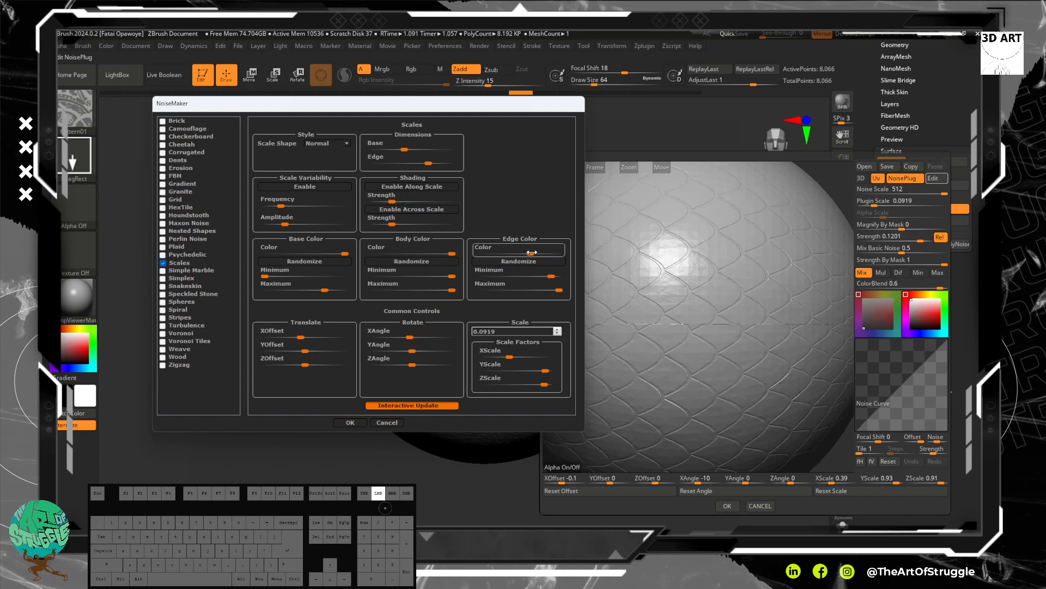
{"action": "left_click_drag", "start_coordinate": [483, 253], "coordinate": [567, 254]}
{"action": "left_click_drag", "start_coordinate": [437, 252], "coordinate": [445, 252]}
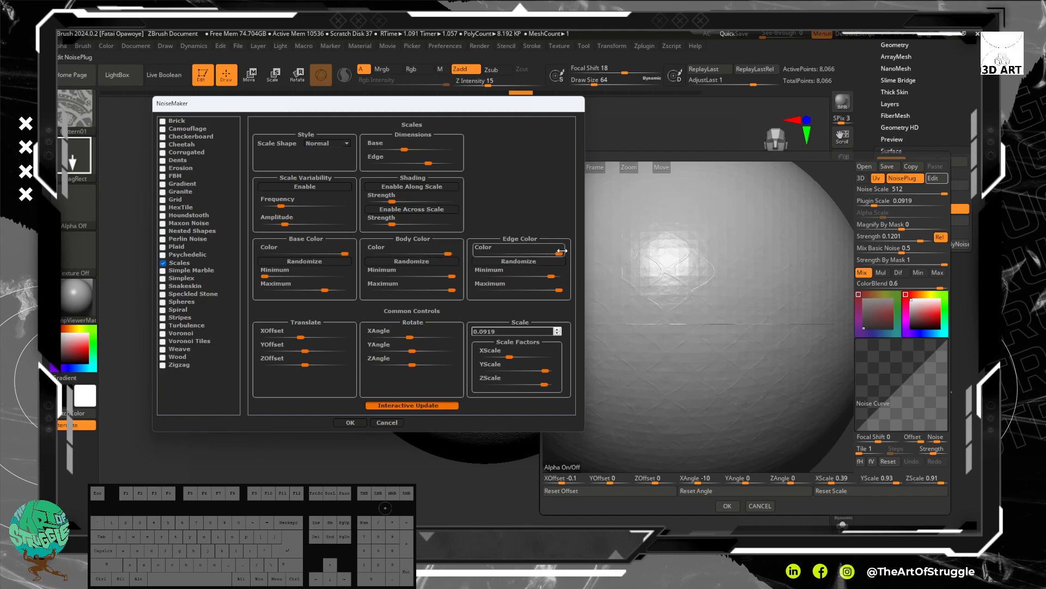
{"action": "left_click_drag", "start_coordinate": [447, 252], "coordinate": [418, 252]}
{"action": "left_click_drag", "start_coordinate": [332, 255], "coordinate": [337, 255]}
{"action": "left_click_drag", "start_coordinate": [427, 253], "coordinate": [439, 255]}
{"action": "left_click_drag", "start_coordinate": [558, 253], "coordinate": [479, 253]}
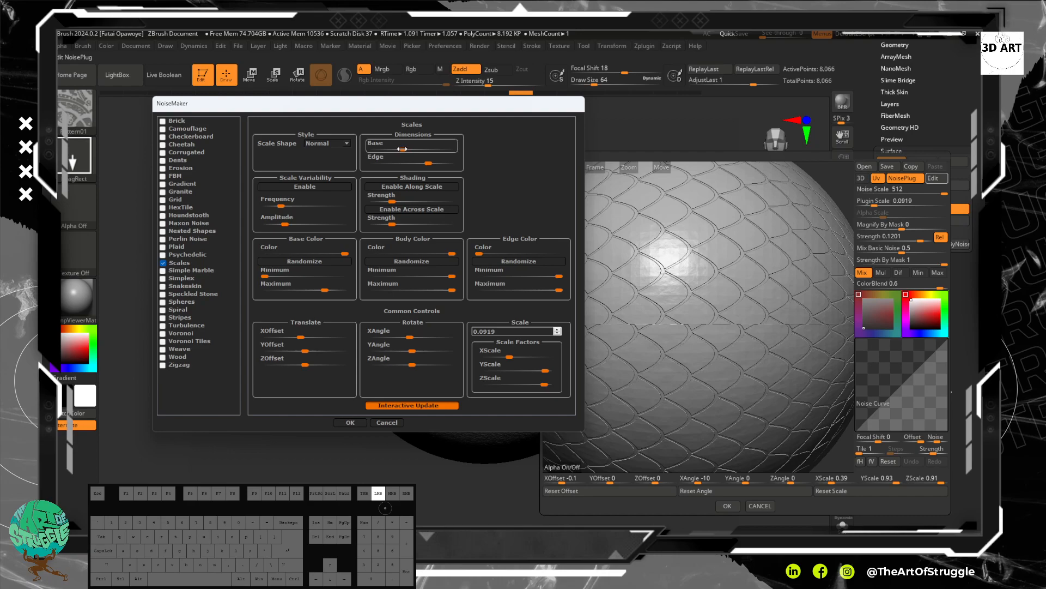
Raise the Base dimension slightly, compare the Semicircle scale shape, and accept the pattern with the Normal shape.
{"action": "left_click_drag", "start_coordinate": [413, 150], "coordinate": [412, 150]}
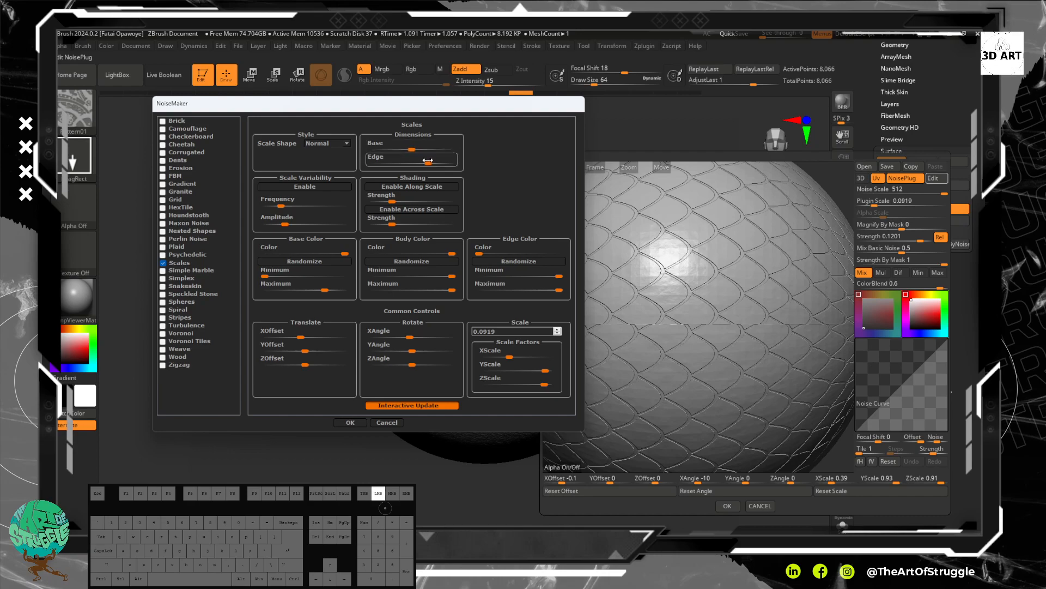
{"action": "left_click", "coordinate": [327, 143]}
{"action": "left_click", "coordinate": [327, 159]}
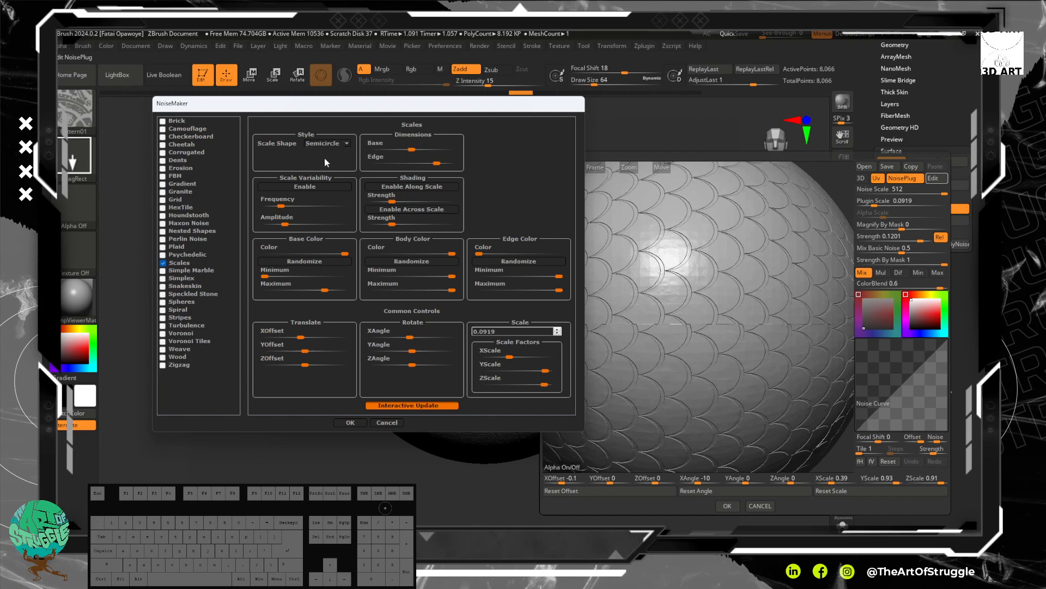
{"action": "left_click", "coordinate": [325, 151]}
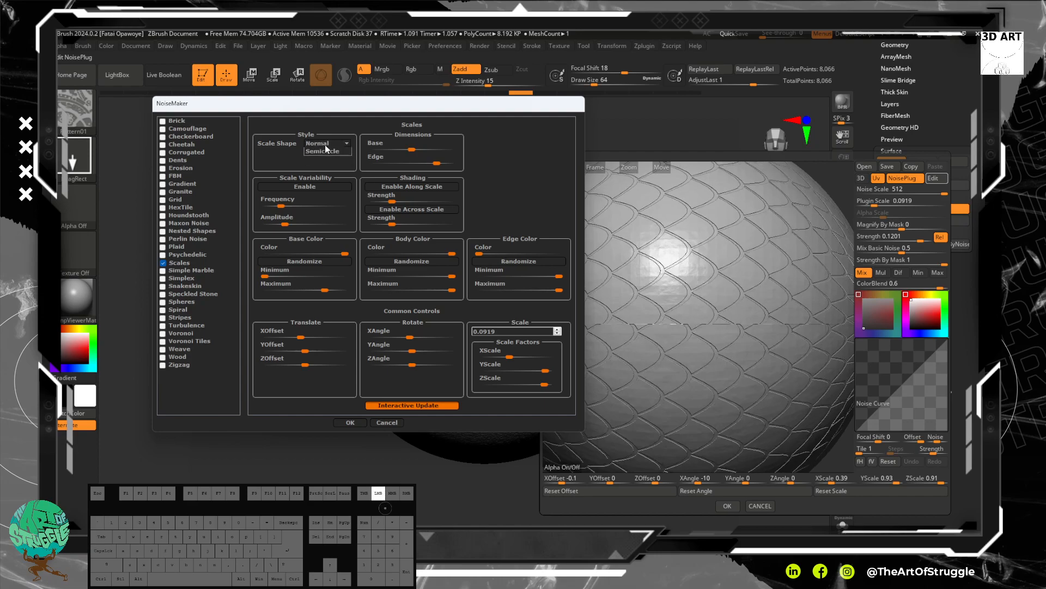
{"action": "left_click", "coordinate": [326, 159]}
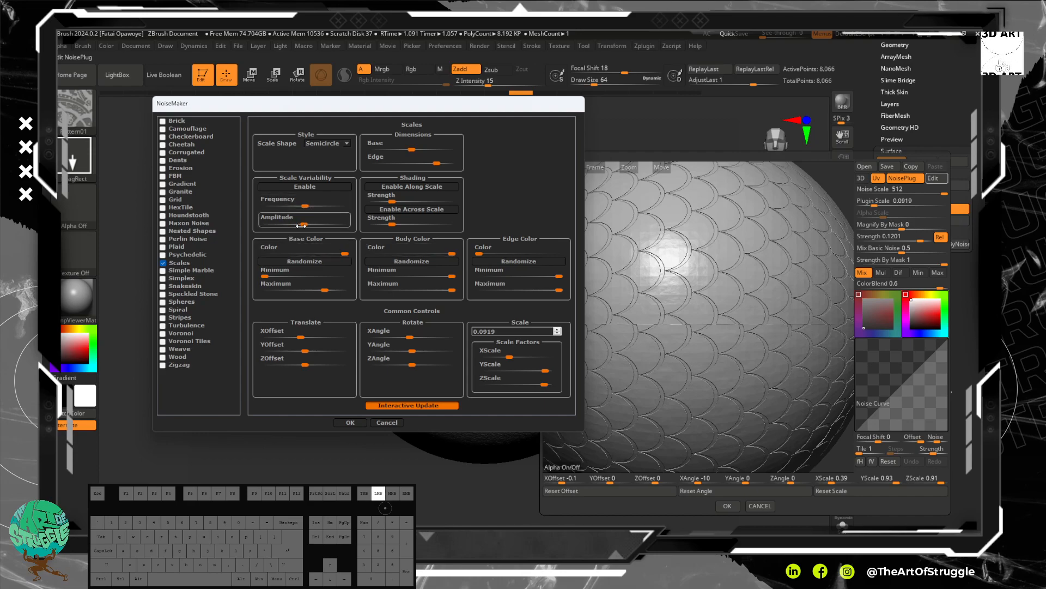
{"action": "left_click", "coordinate": [323, 148]}
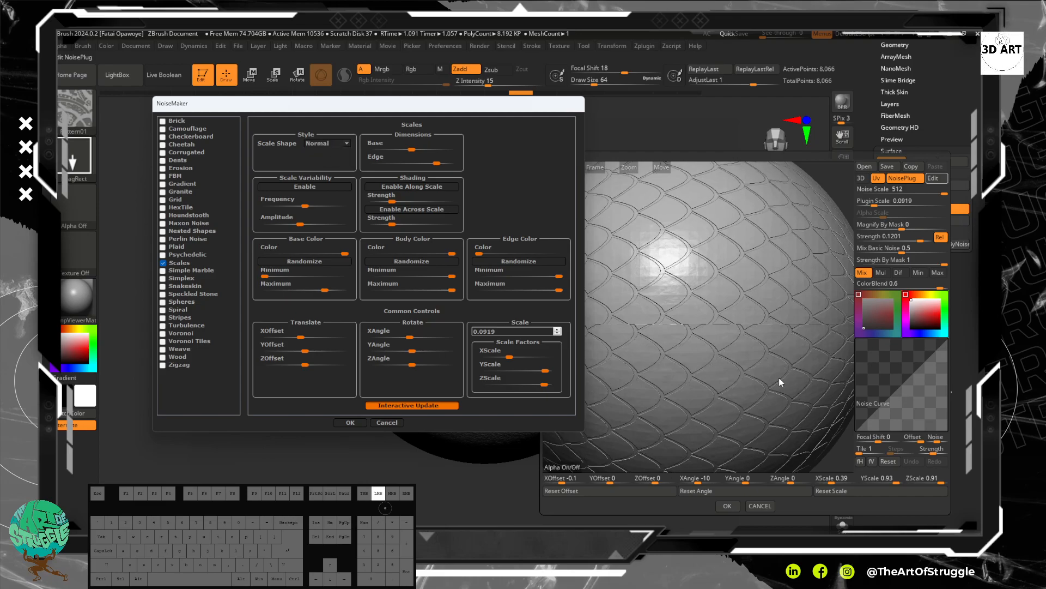
{"action": "left_click", "coordinate": [355, 424]}
{"action": "left_click_drag", "start_coordinate": [654, 378], "coordinate": [682, 365]}
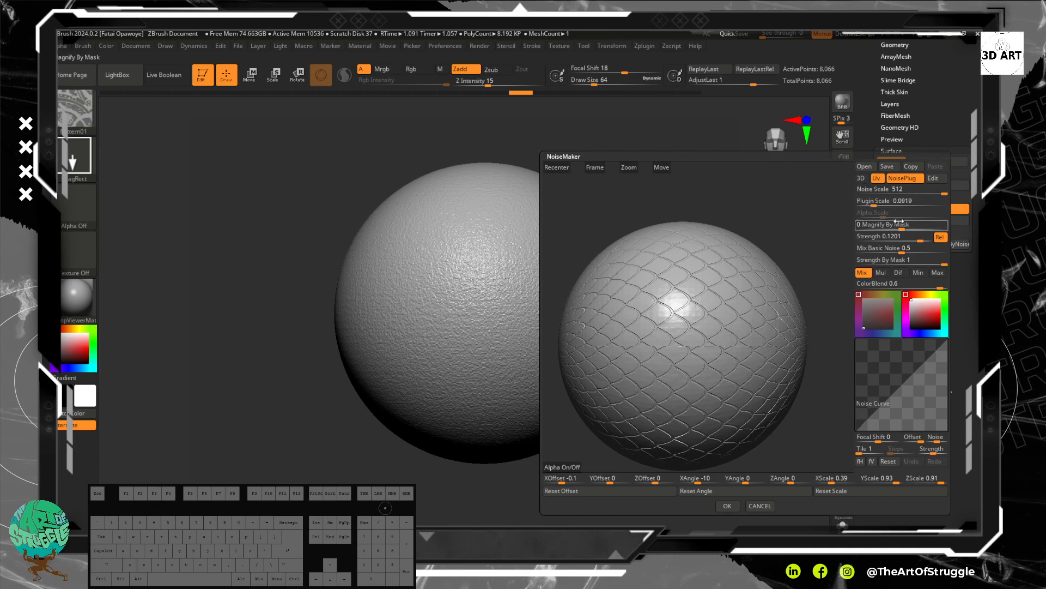
Raise the noise Strength to about 0.208 and try a Noise Scale of 0 before restoring 512.
{"action": "left_click", "coordinate": [920, 240]}
{"action": "left_click_drag", "start_coordinate": [920, 241], "coordinate": [901, 253]}
{"action": "left_click_drag", "start_coordinate": [774, 332], "coordinate": [789, 218]}
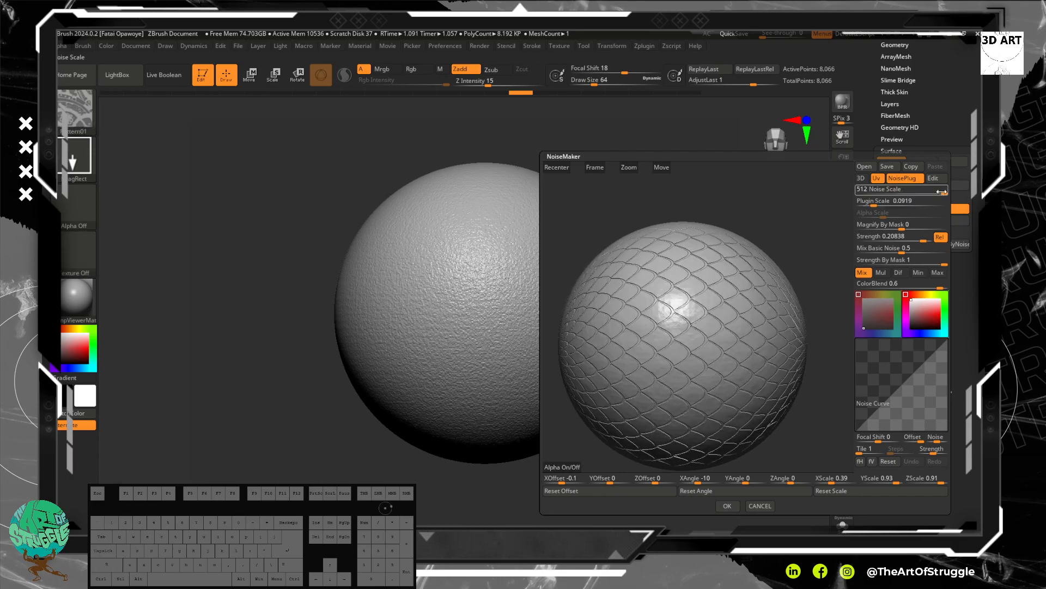
{"action": "left_click_drag", "start_coordinate": [941, 193], "coordinate": [844, 193]}
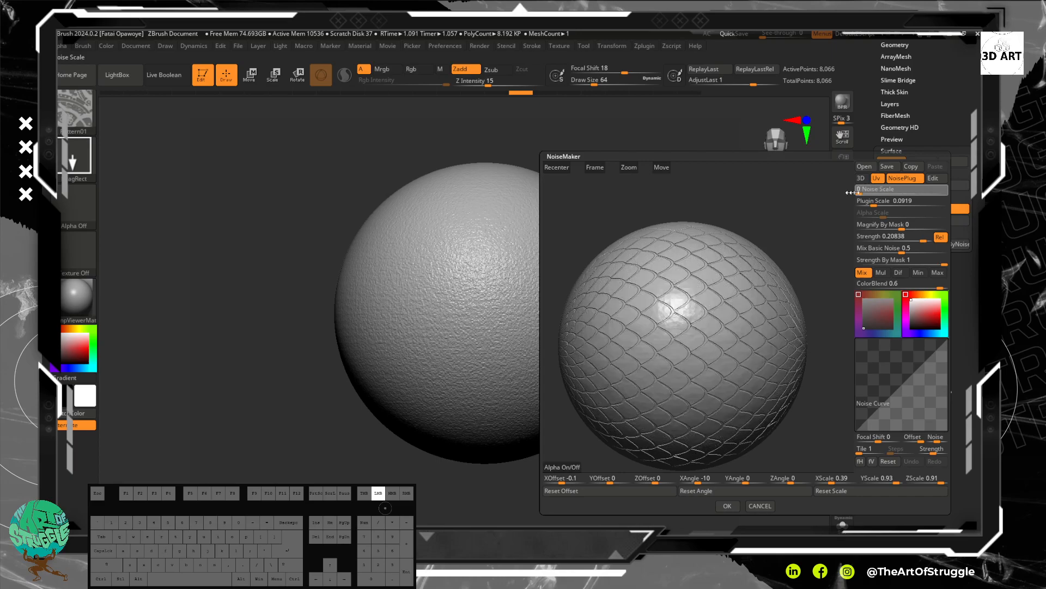
{"action": "left_click_drag", "start_coordinate": [923, 240], "coordinate": [877, 260]}
{"action": "left_click_drag", "start_coordinate": [950, 260], "coordinate": [957, 260]}
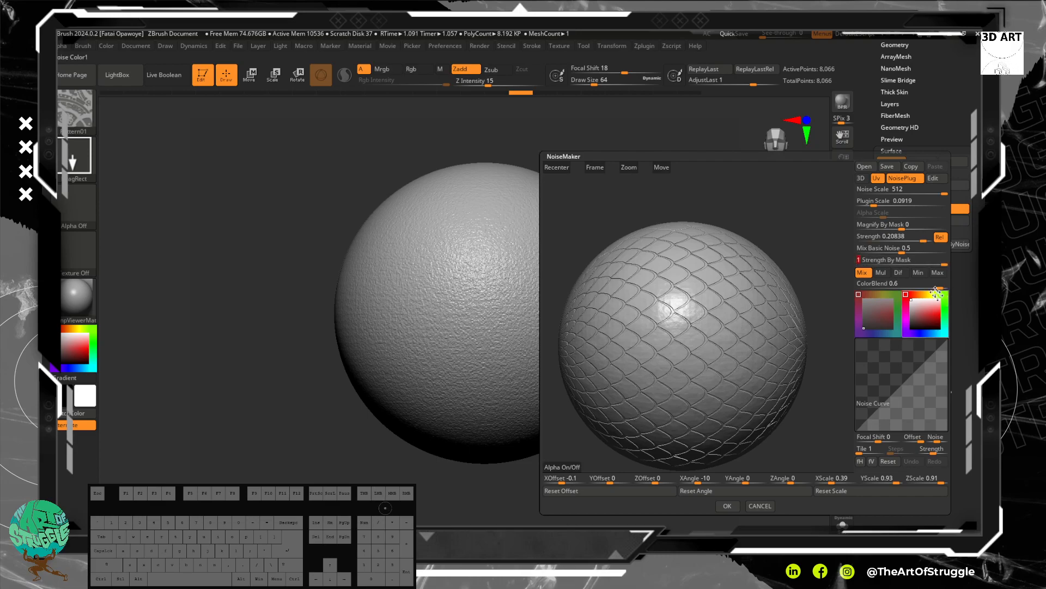
Accept the scales noise on the sphere and try applying it to the mesh at its current low density.
{"action": "left_click", "coordinate": [728, 506]}
{"action": "scroll", "coordinate": [676, 355], "scroll_direction": "up", "scroll_amount": 3}
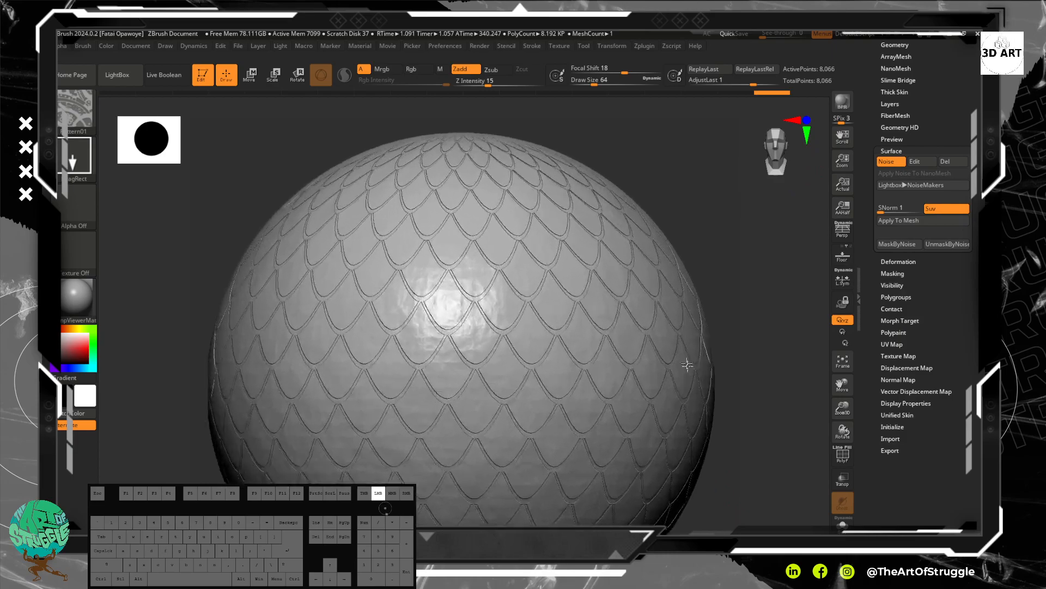
{"action": "left_click_drag", "start_coordinate": [692, 383], "coordinate": [697, 414]}
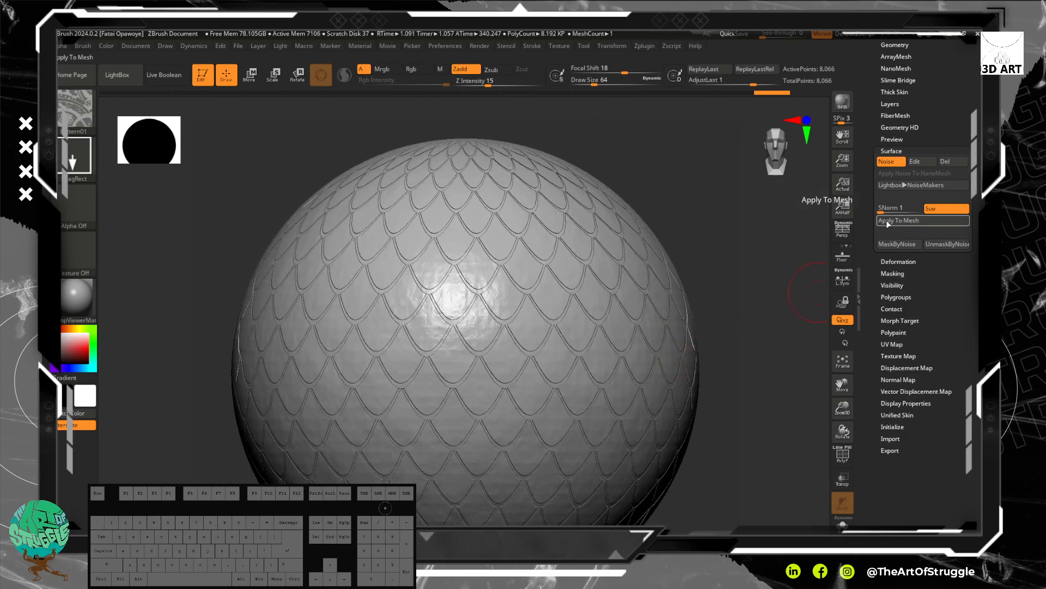
{"action": "left_click", "coordinate": [887, 224]}
{"action": "key", "text": "ctrl+z"}
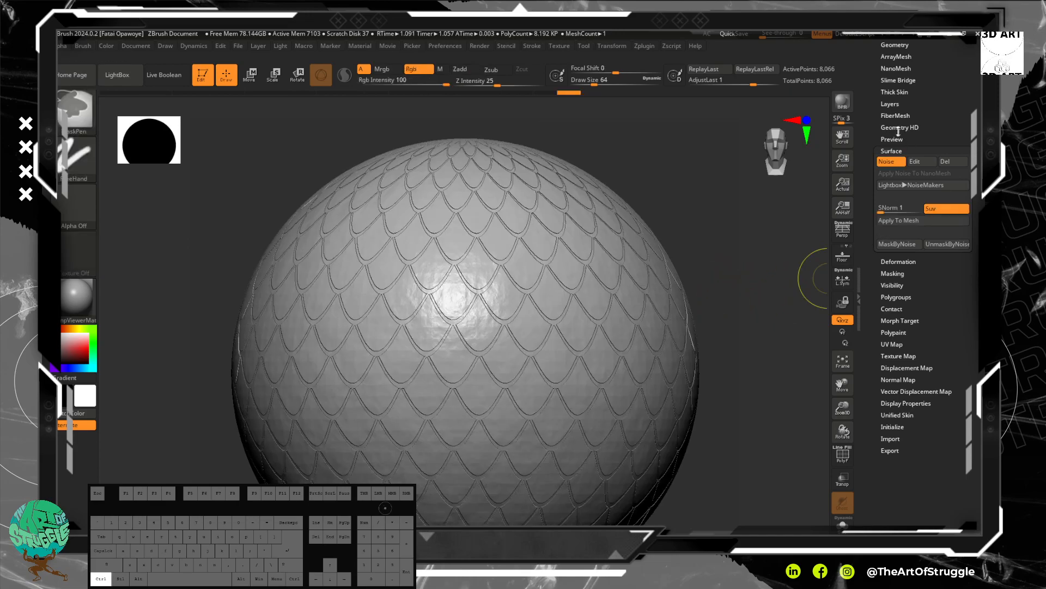
Subdivide the sphere up to subdivision level 6 and apply the scales noise to the dense mesh.
{"action": "scroll", "coordinate": [922, 140], "scroll_direction": "up", "scroll_amount": 4}
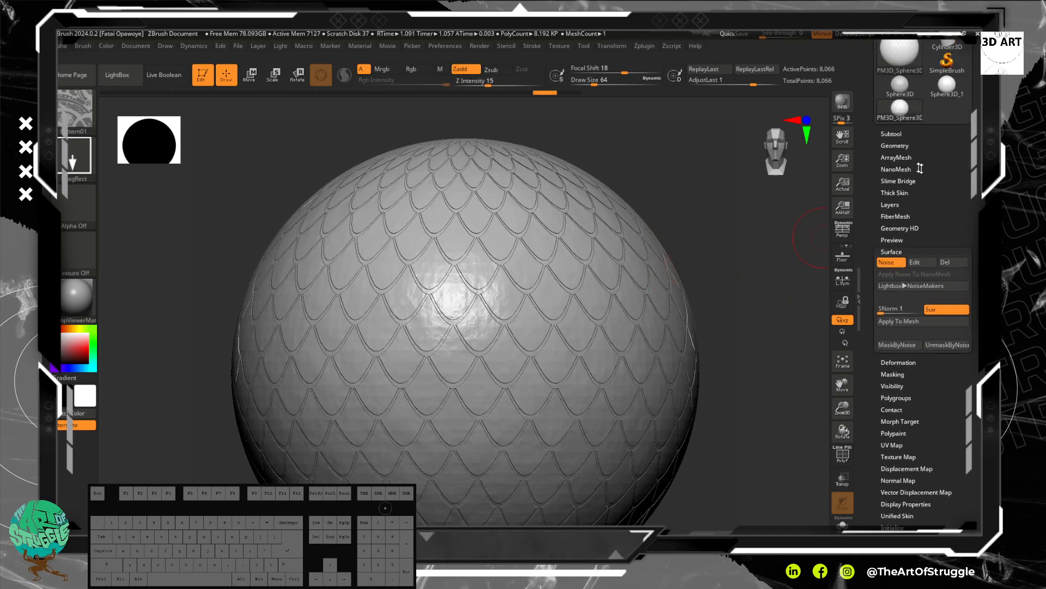
{"action": "left_click", "coordinate": [894, 145]}
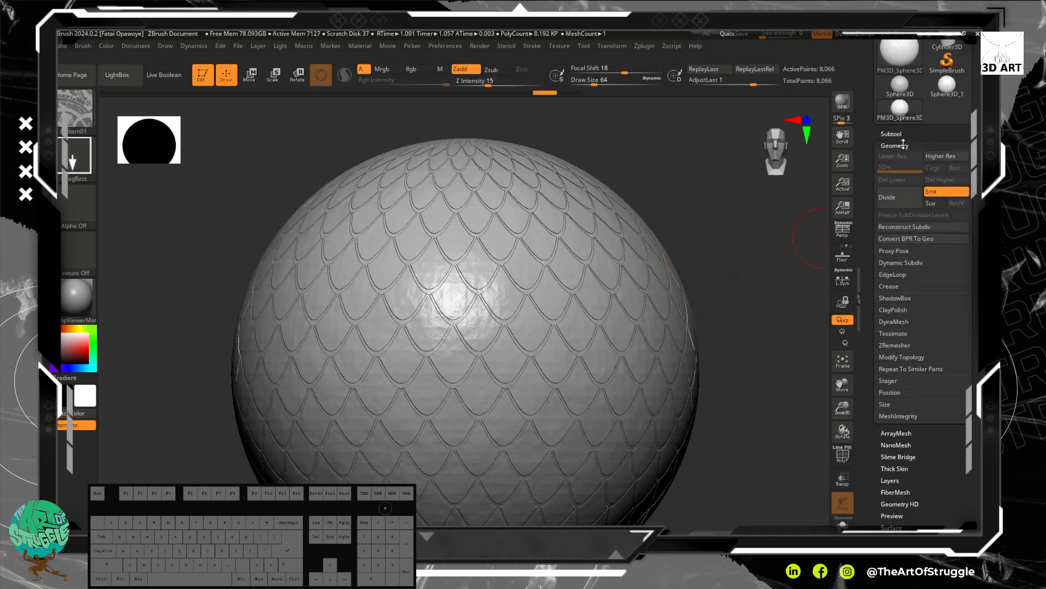
{"action": "left_click", "coordinate": [900, 199]}
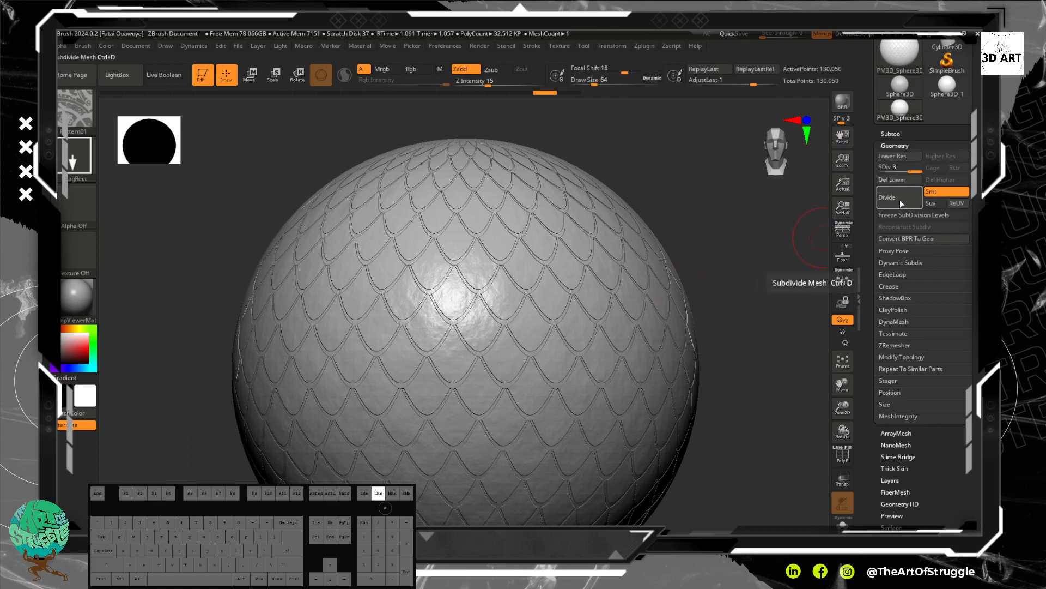
{"action": "left_click", "coordinate": [900, 199]}
{"action": "left_click", "coordinate": [901, 200]}
{"action": "left_click", "coordinate": [900, 200]}
{"action": "left_click_drag", "start_coordinate": [976, 337], "coordinate": [973, 276]}
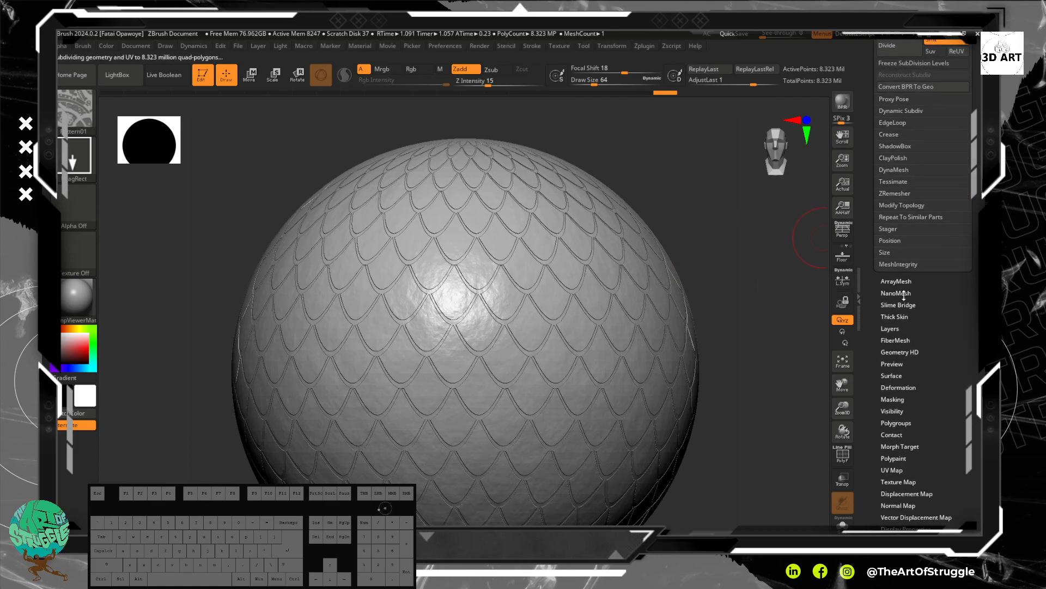
{"action": "left_click", "coordinate": [899, 376]}
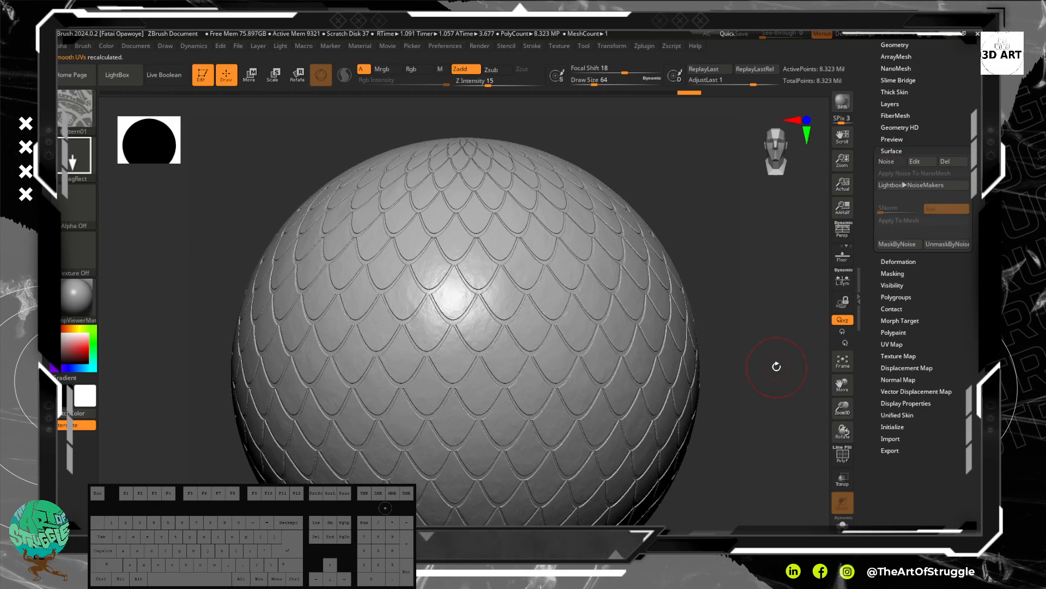
Examine the engraved scales up close with the polygon wireframe shown, and check the whole sphere with it hidden.
{"action": "mouse_move", "coordinate": [773, 350]}
{"action": "left_mouse_down"}
{"action": "mouse_move", "coordinate": [738, 271]}
{"action": "mouse_move", "coordinate": [741, 285]}
{"action": "mouse_move", "coordinate": [712, 290]}
{"action": "mouse_move", "coordinate": [698, 250]}
{"action": "mouse_move", "coordinate": [735, 294]}
{"action": "mouse_move", "coordinate": [724, 294]}
{"action": "mouse_move", "coordinate": [743, 290]}
{"action": "mouse_move", "coordinate": [731, 283]}
{"action": "mouse_move", "coordinate": [733, 297]}
{"action": "mouse_move", "coordinate": [730, 270]}
{"action": "mouse_move", "coordinate": [713, 274]}
{"action": "mouse_move", "coordinate": [705, 257]}
{"action": "mouse_move", "coordinate": [701, 288]}
{"action": "mouse_move", "coordinate": [700, 235]}
{"action": "mouse_move", "coordinate": [552, 301]}
{"action": "left_mouse_up"}
{"action": "left_click", "coordinate": [843, 455]}
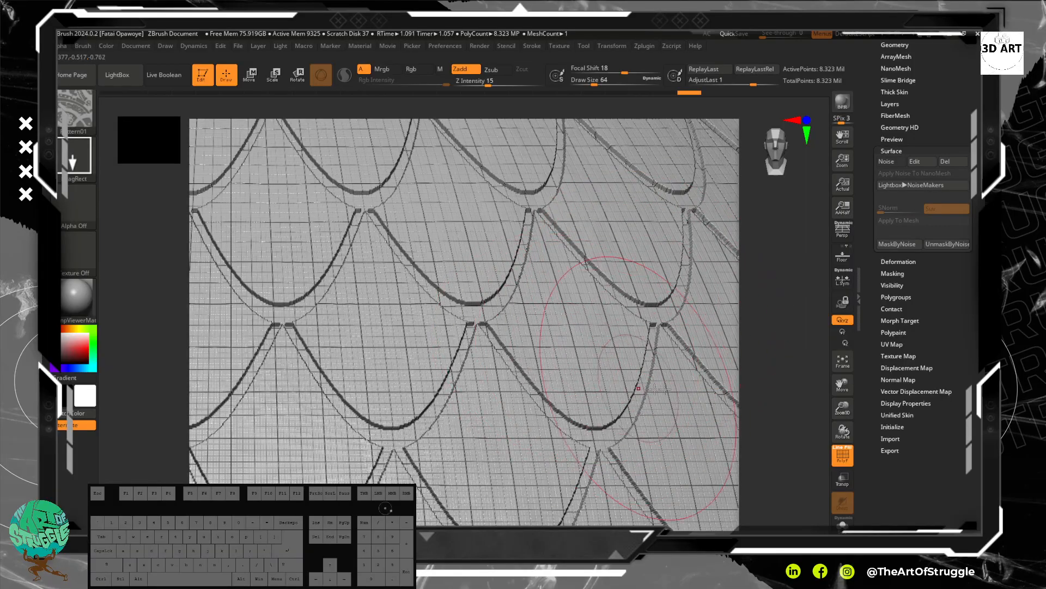
{"action": "left_click_drag", "start_coordinate": [804, 387], "coordinate": [709, 187], "text": "alt"}
{"action": "left_click_drag", "start_coordinate": [699, 261], "coordinate": [758, 469], "text": "alt"}
{"action": "left_click", "coordinate": [842, 455]}
{"action": "left_click_drag", "start_coordinate": [781, 330], "coordinate": [706, 115]}
{"action": "left_click_drag", "start_coordinate": [641, 138], "coordinate": [696, 253], "text": "alt"}
{"action": "left_click_drag", "start_coordinate": [670, 188], "coordinate": [713, 275], "text": "alt"}
{"action": "mouse_move", "coordinate": [676, 204]}
{"action": "left_mouse_down"}
{"action": "mouse_move", "coordinate": [703, 266]}
{"action": "mouse_move", "coordinate": [692, 260]}
{"action": "left_mouse_up"}
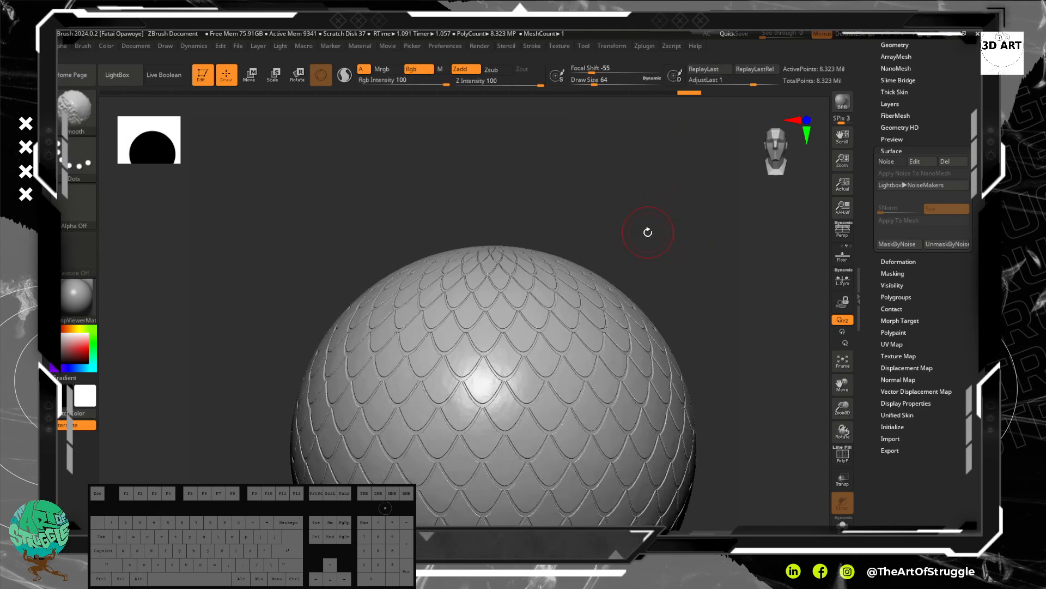
{"action": "left_click_drag", "start_coordinate": [645, 285], "coordinate": [656, 226], "text": "alt"}
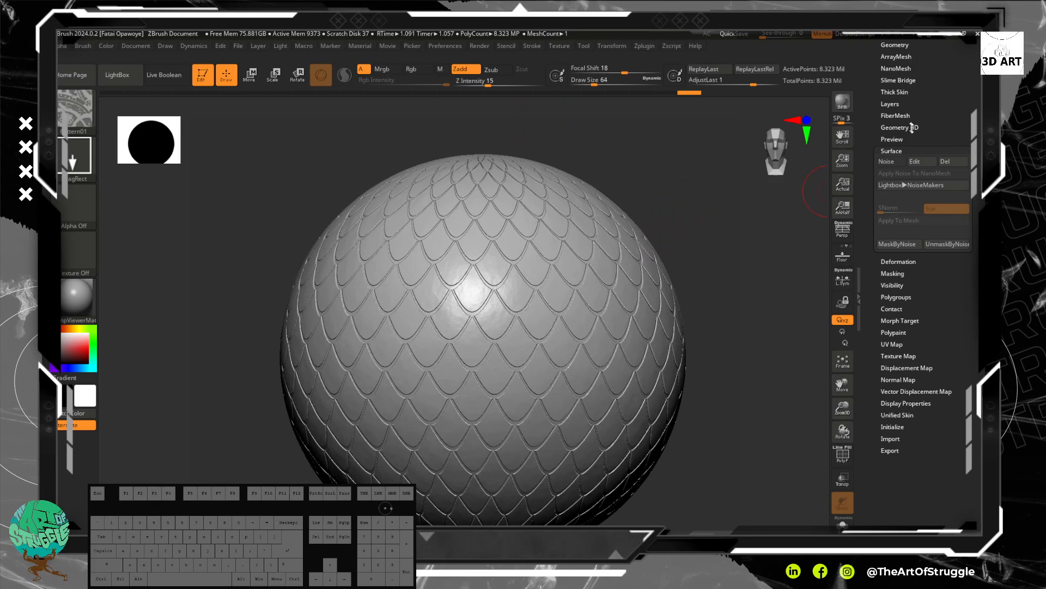
{"action": "left_click_drag", "start_coordinate": [757, 326], "coordinate": [750, 301], "text": "alt"}
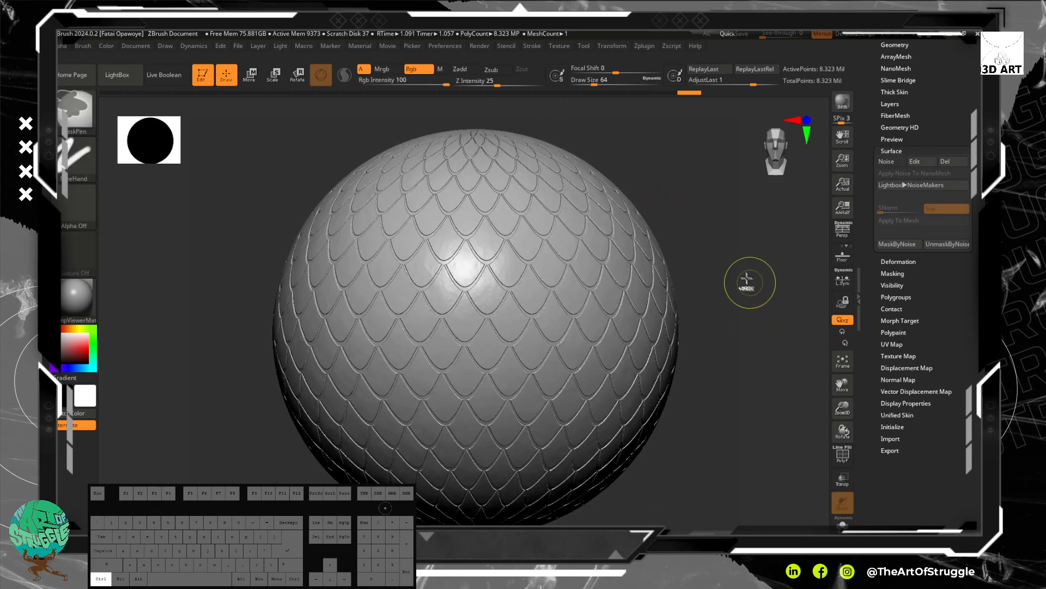
Delete the sphere's lower subdivision levels and divide the mesh once more to about 33.292 million polygons.
{"action": "mouse_move", "coordinate": [705, 263]}
{"action": "left_mouse_down", "text": "ctrl"}
{"action": "mouse_move", "coordinate": [549, 303]}
{"action": "mouse_move", "coordinate": [678, 297]}
{"action": "left_mouse_up", "text": "ctrl"}
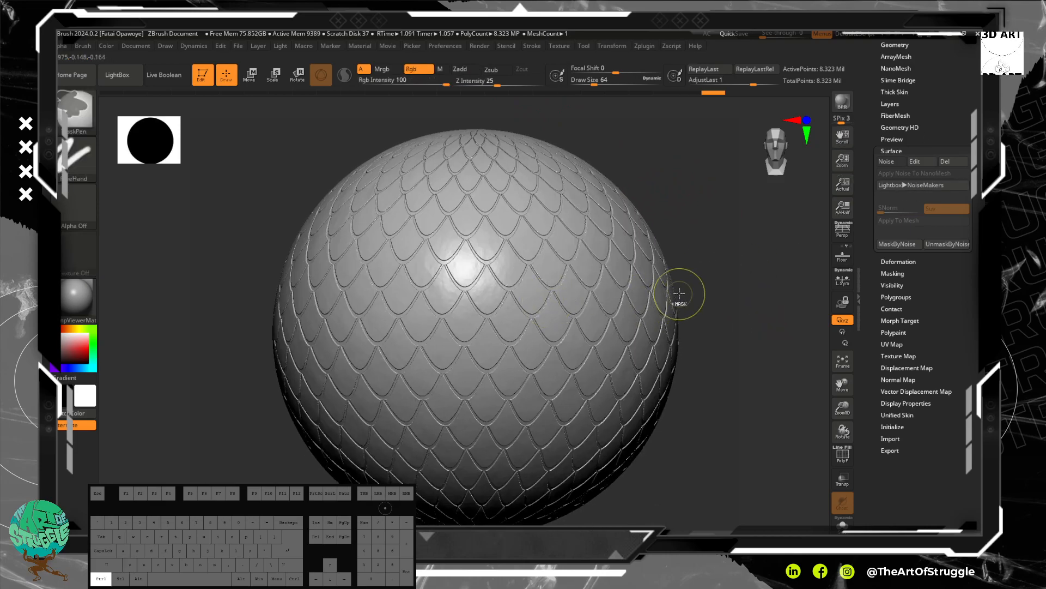
{"action": "scroll", "coordinate": [938, 109], "scroll_direction": "up", "scroll_amount": 5}
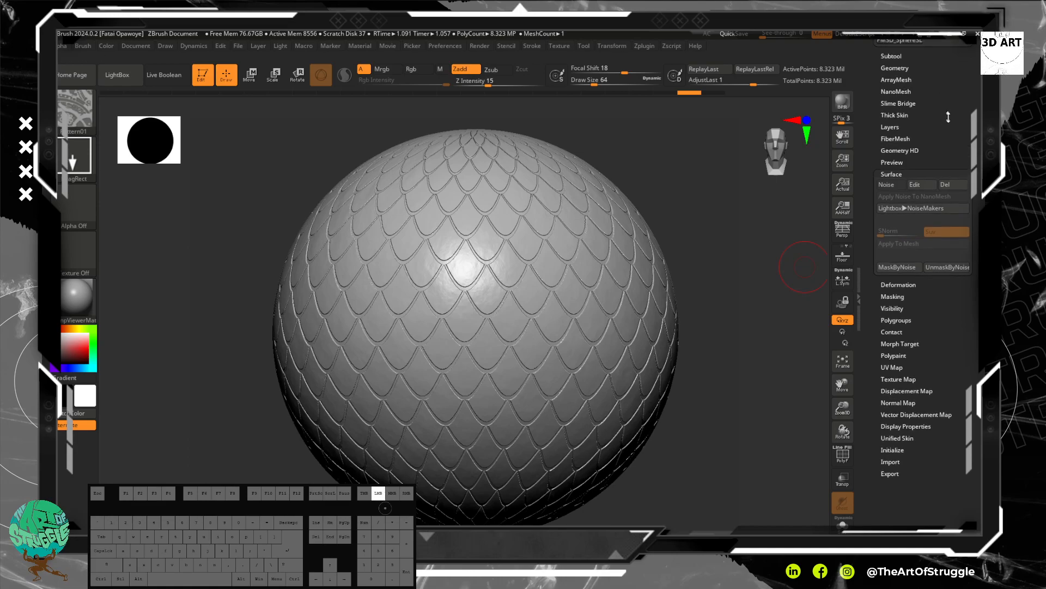
{"action": "left_click", "coordinate": [889, 279]}
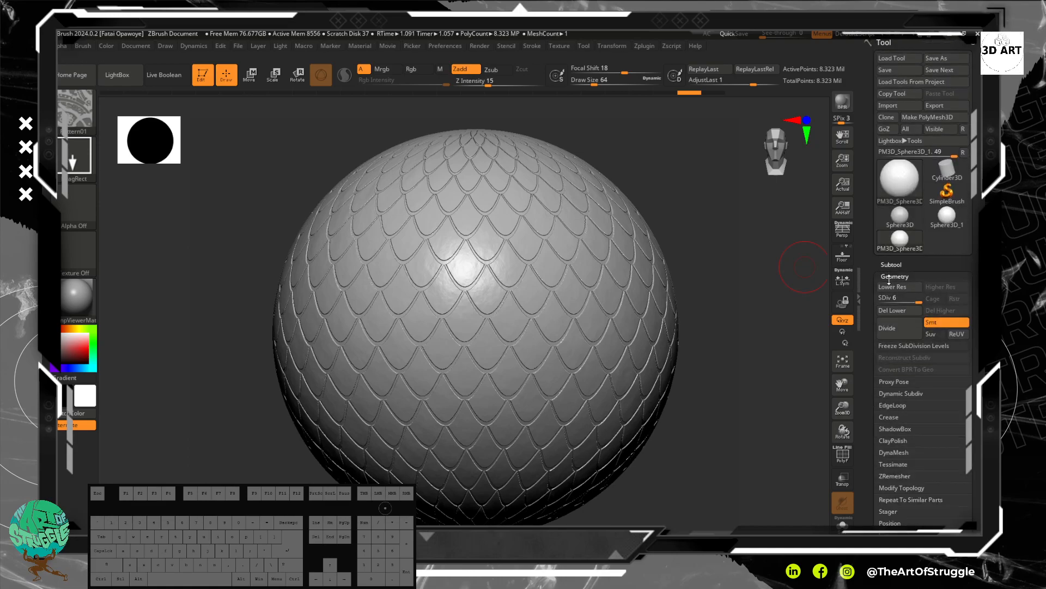
{"action": "left_click", "coordinate": [899, 310]}
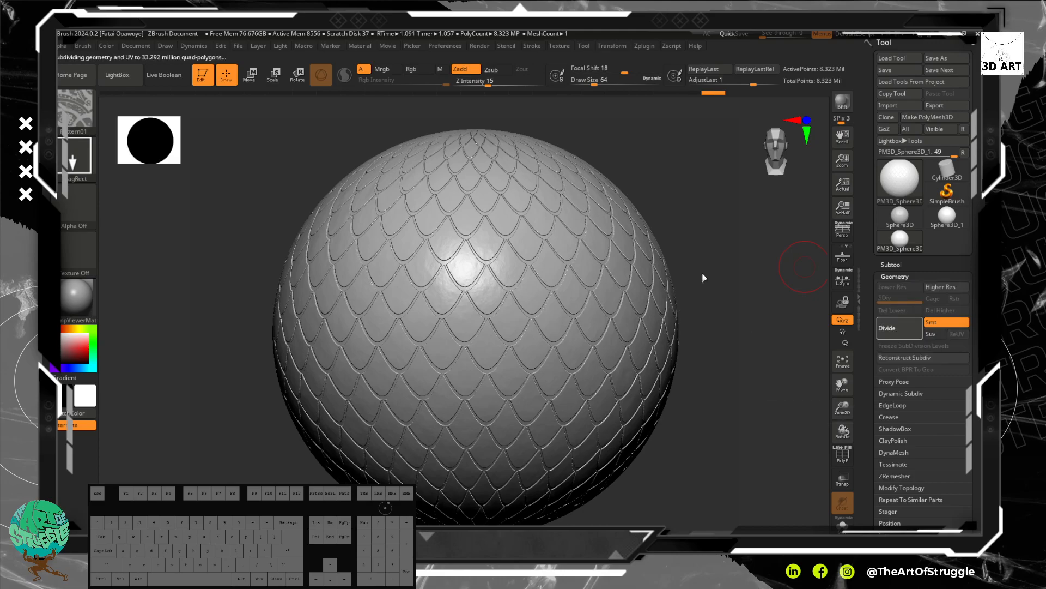
{"action": "left_click_drag", "start_coordinate": [714, 276], "coordinate": [823, 315], "text": "shift"}
{"action": "left_click", "coordinate": [917, 275]}
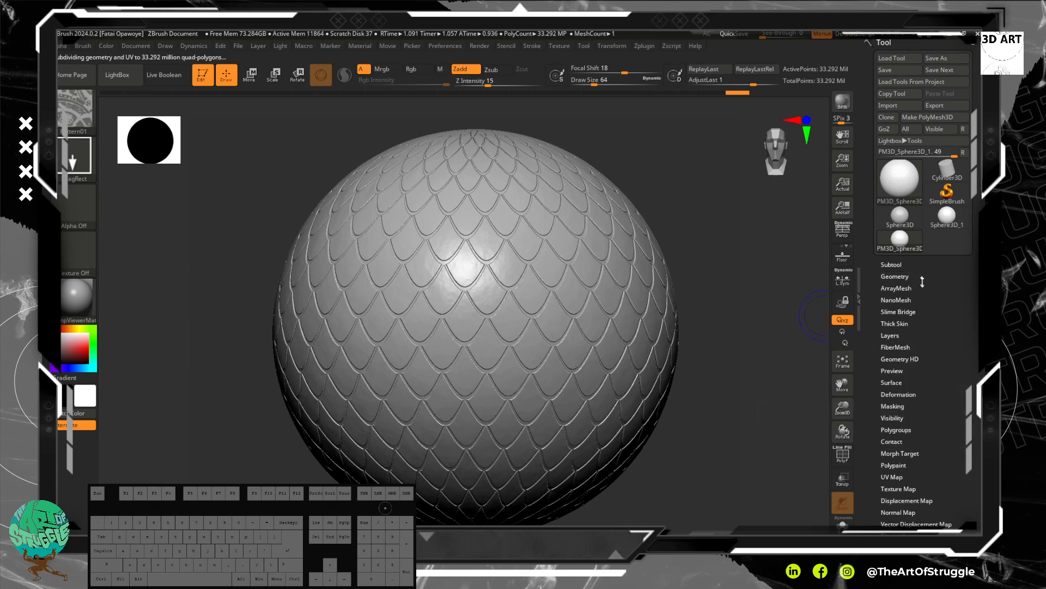
{"action": "left_click_drag", "start_coordinate": [939, 415], "coordinate": [904, 402]}
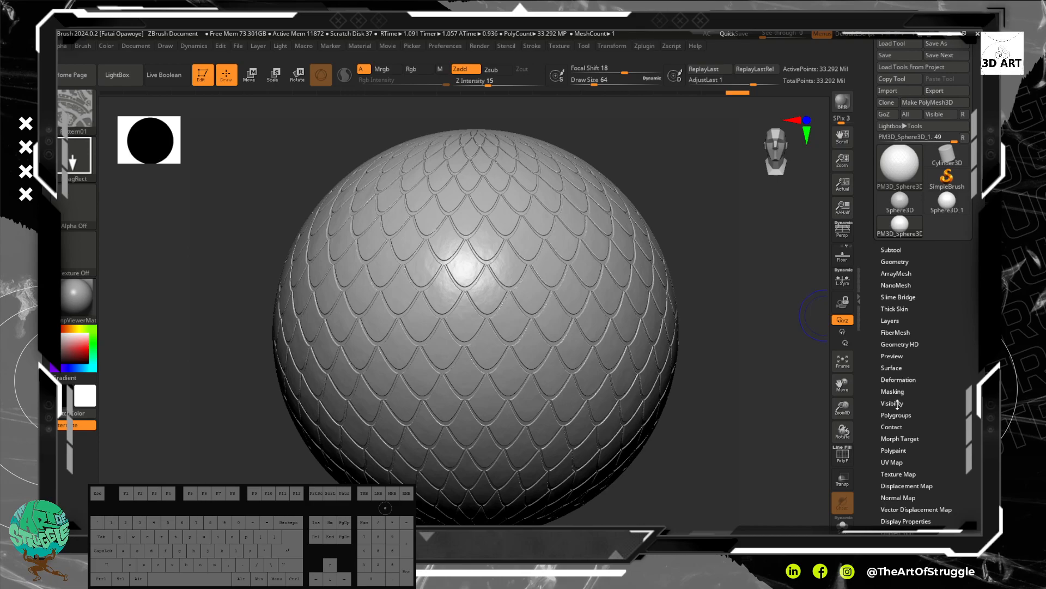
{"action": "key", "text": "ctrl"}
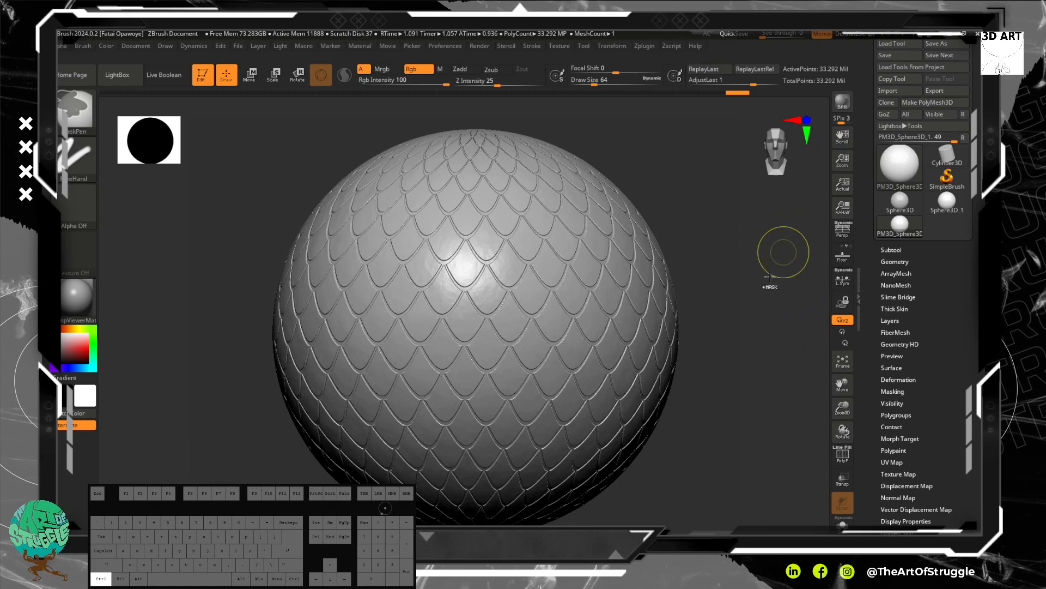
Step back through the undo history to the sphere's 32.512 KP version and show its polygon wireframe.
{"action": "left_click", "coordinate": [714, 93]}
{"action": "left_click_drag", "start_coordinate": [679, 97], "coordinate": [572, 97]}
{"action": "left_click_drag", "start_coordinate": [645, 168], "coordinate": [735, 221], "text": "alt"}
{"action": "key", "text": "shift"}
{"action": "left_click", "coordinate": [891, 250]}
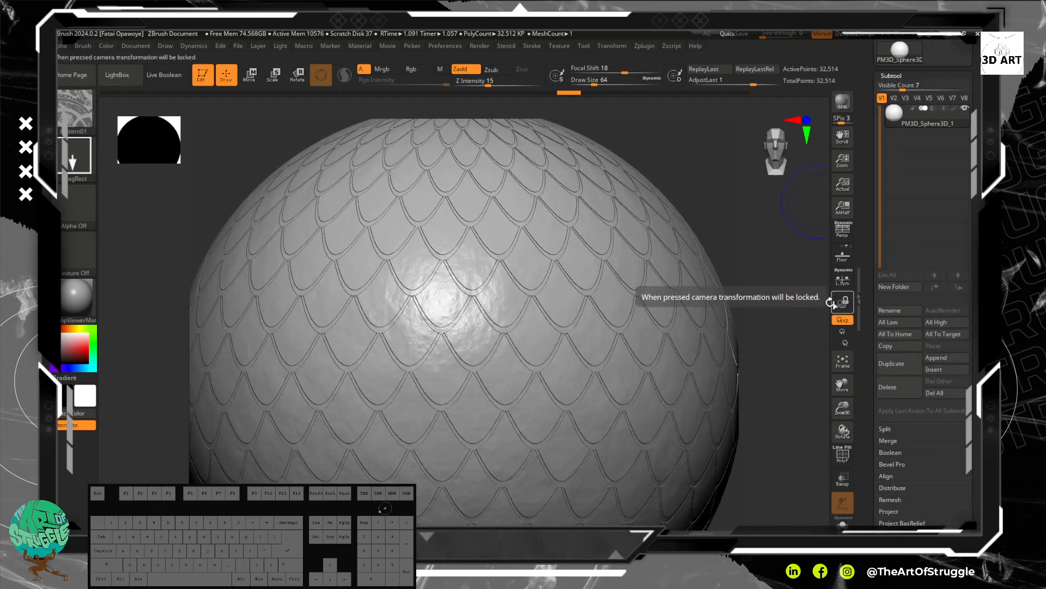
{"action": "left_click", "coordinate": [841, 457]}
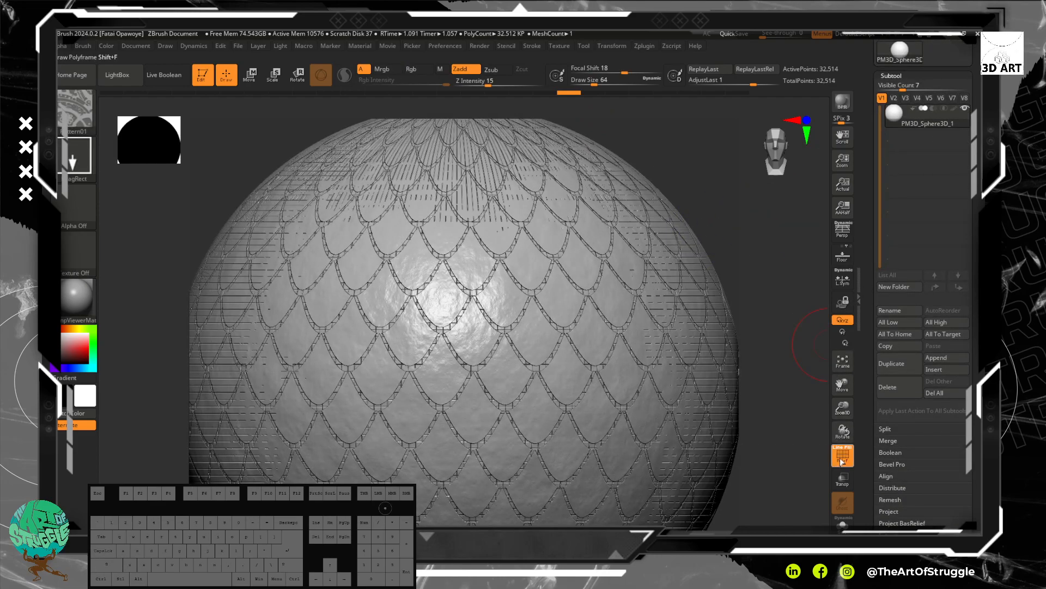
Hide the sphere's polygon wireframe and open its Geometry subdivision settings with the whole sphere in view.
{"action": "left_click", "coordinate": [841, 456]}
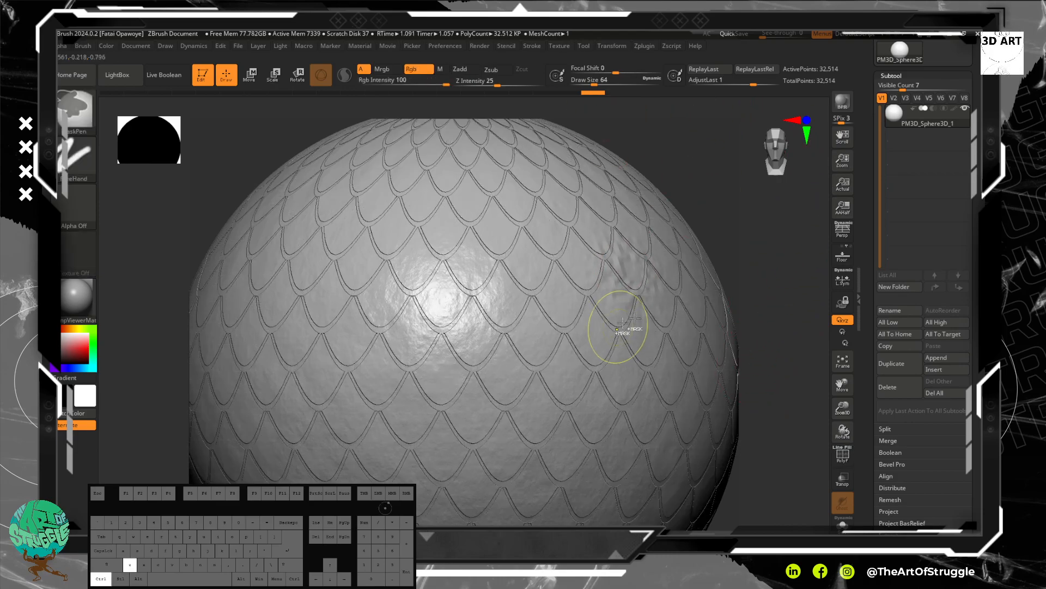
{"action": "left_click_drag", "start_coordinate": [968, 433], "coordinate": [968, 368]}
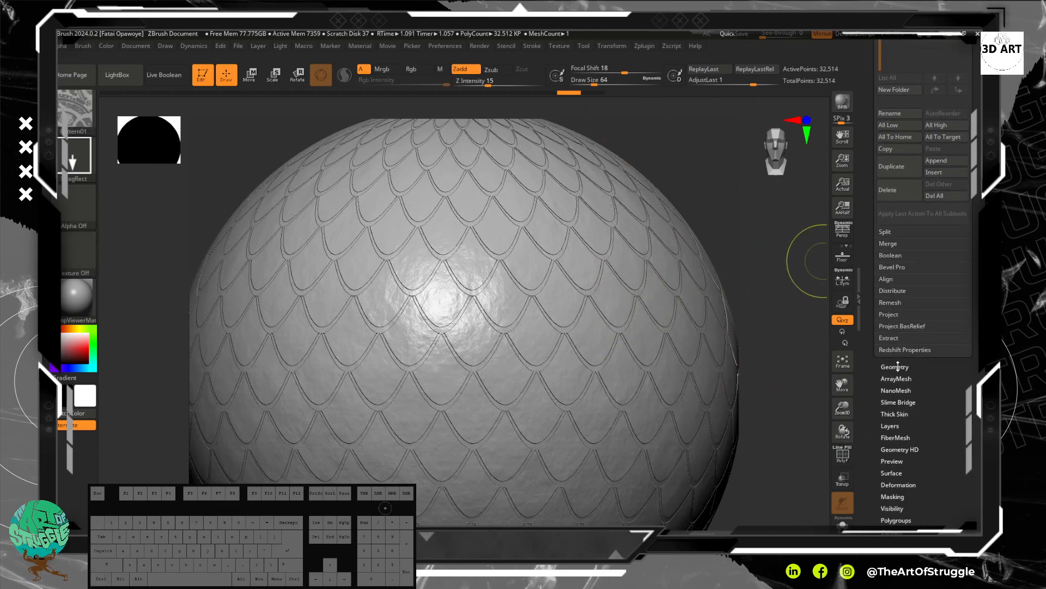
{"action": "left_click", "coordinate": [898, 366]}
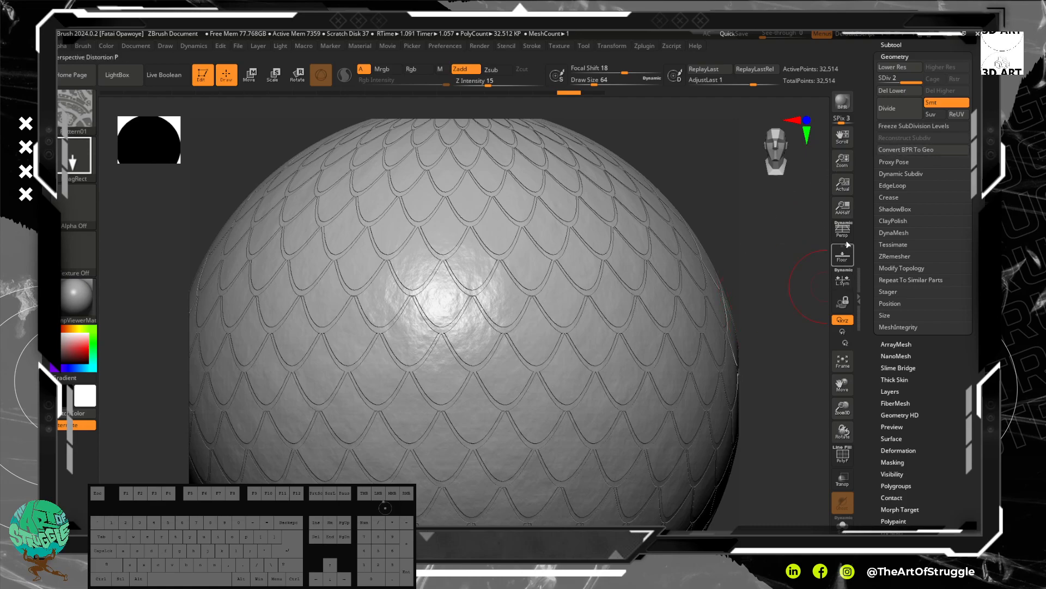
{"action": "left_click_drag", "start_coordinate": [786, 382], "coordinate": [763, 314], "text": "alt"}
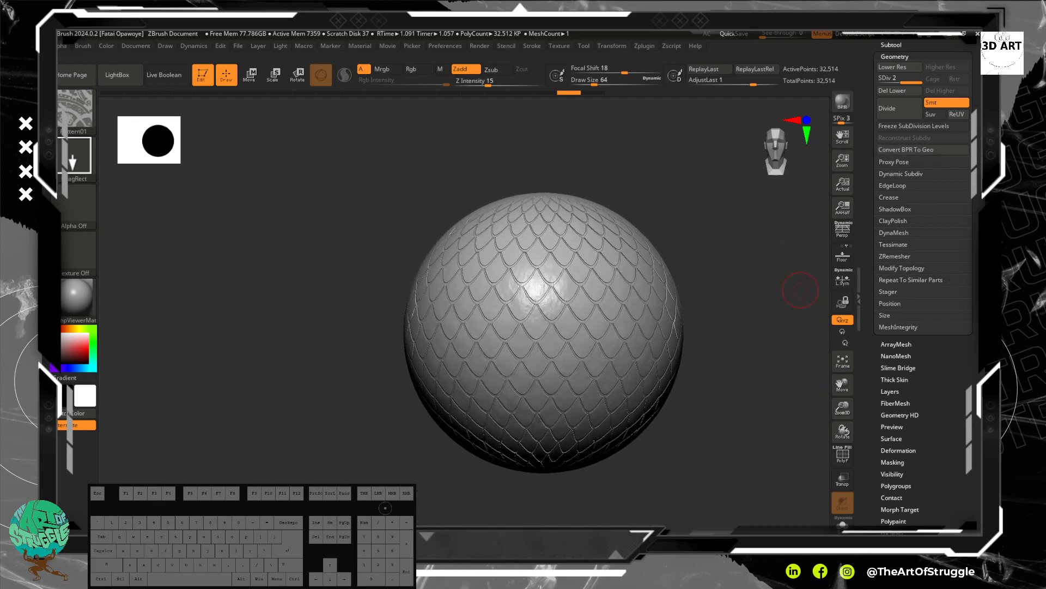
Open the Surface settings and turn off the scales noise on the sphere.
{"action": "scroll", "coordinate": [922, 141], "scroll_direction": "up", "scroll_amount": 3}
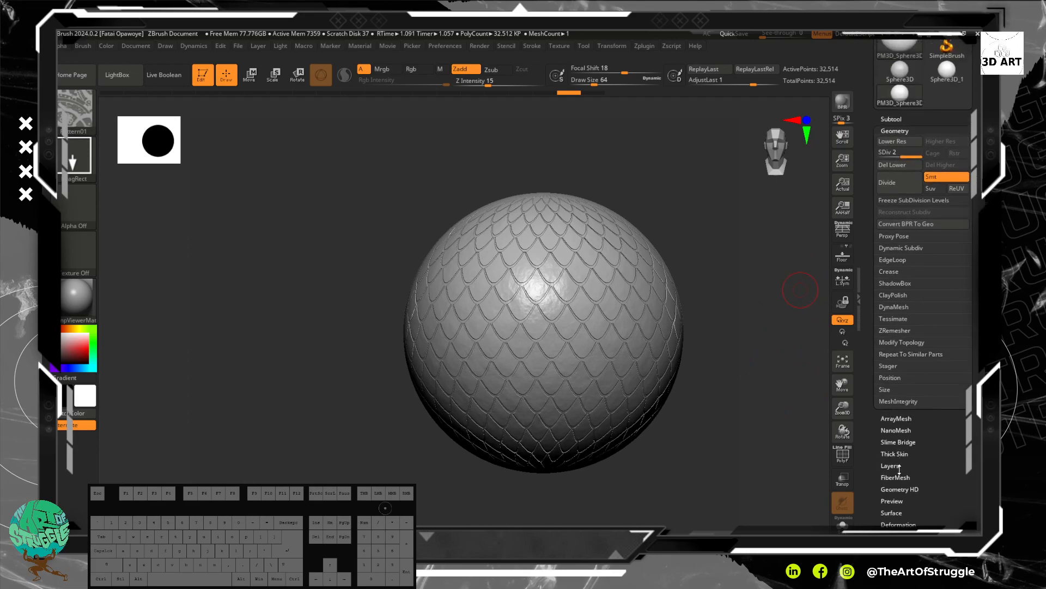
{"action": "left_click", "coordinate": [938, 477]}
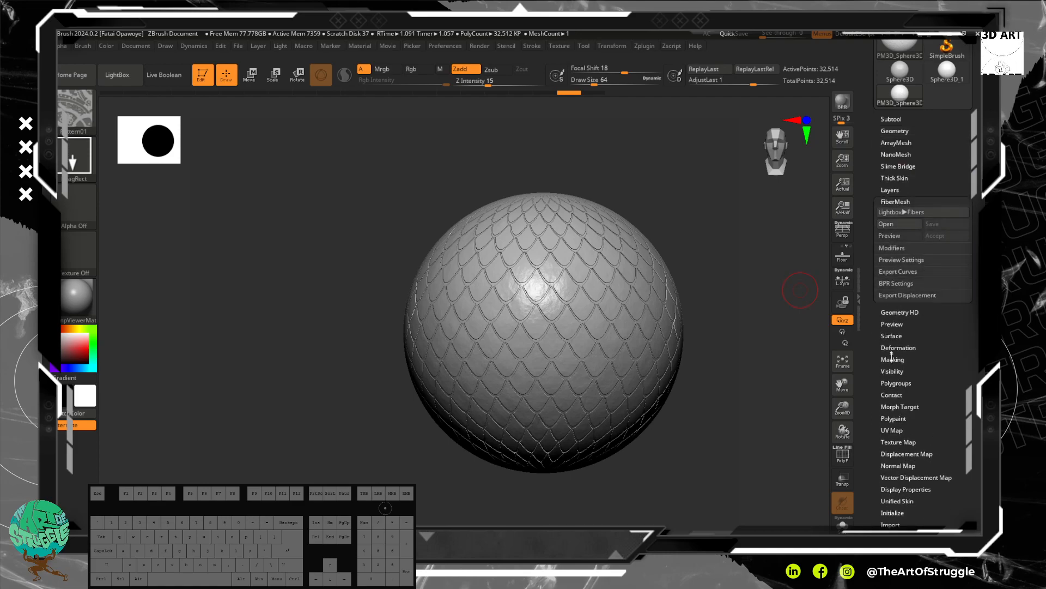
{"action": "left_click", "coordinate": [892, 336]}
{"action": "left_click", "coordinate": [892, 248]}
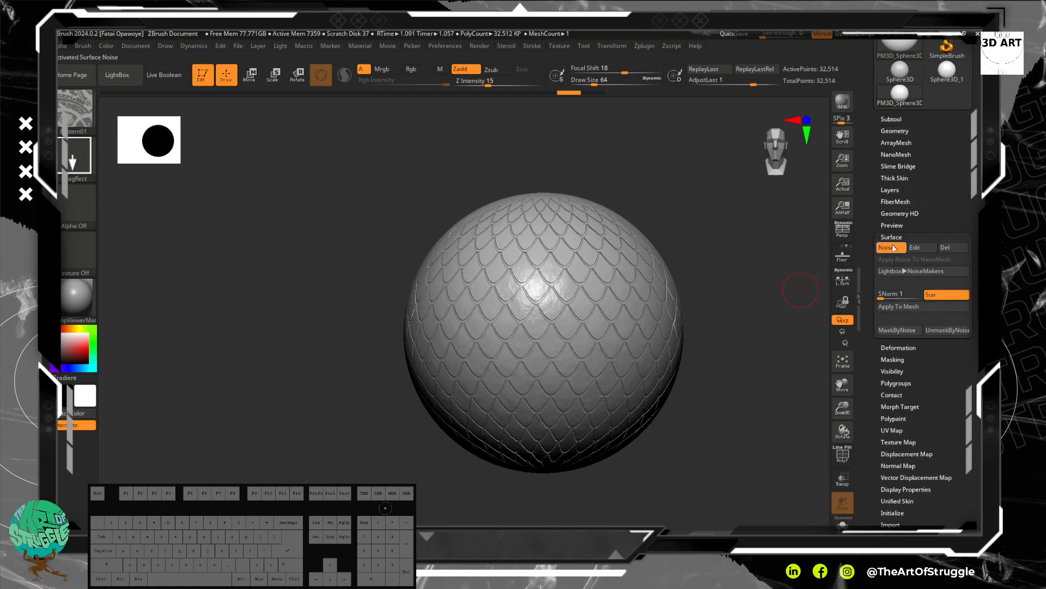
{"action": "left_click_drag", "start_coordinate": [724, 221], "coordinate": [709, 216], "text": "alt"}
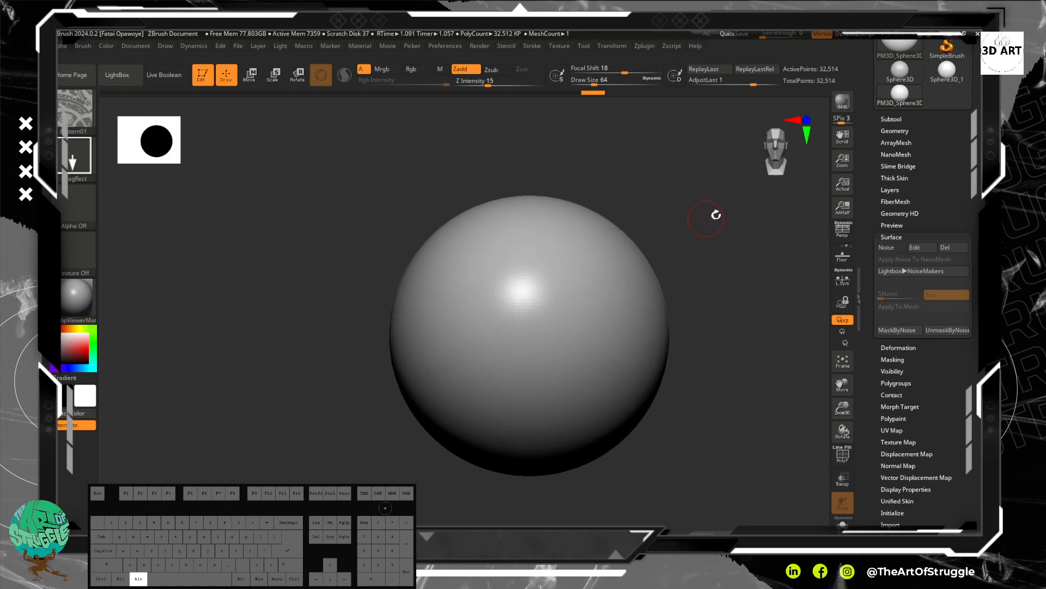
Check the smooth sphere's mesh density by briefly showing its polygon wireframe.
{"action": "left_click_drag", "start_coordinate": [542, 140], "coordinate": [749, 520], "text": "ctrl"}
{"action": "left_click", "coordinate": [842, 454]}
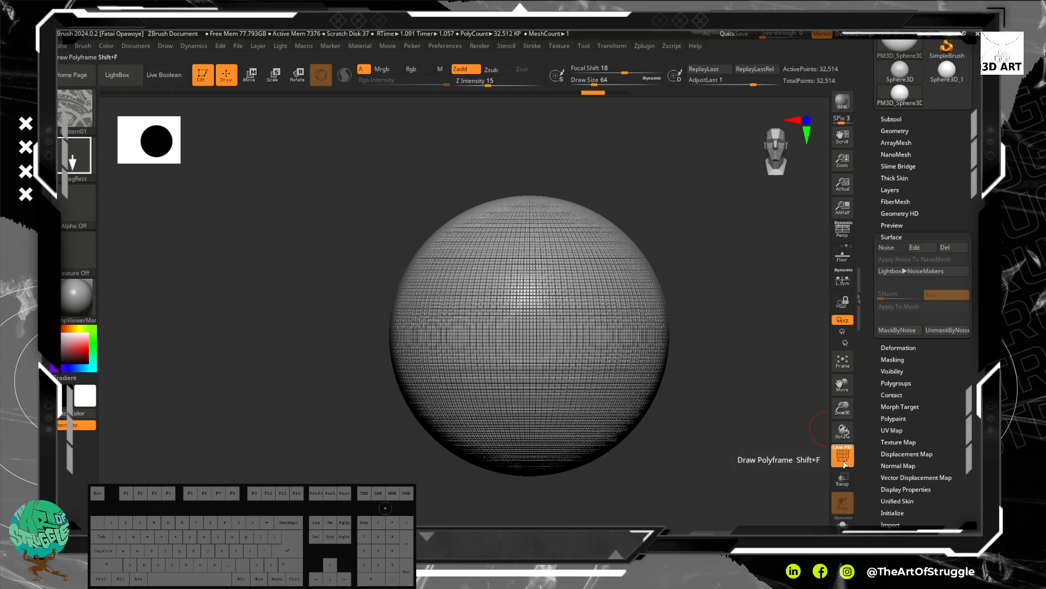
{"action": "left_click", "coordinate": [842, 453]}
Open the subtool list, paint a freehand mask on the front of the sphere, and clear it.
{"action": "left_click", "coordinate": [892, 119]}
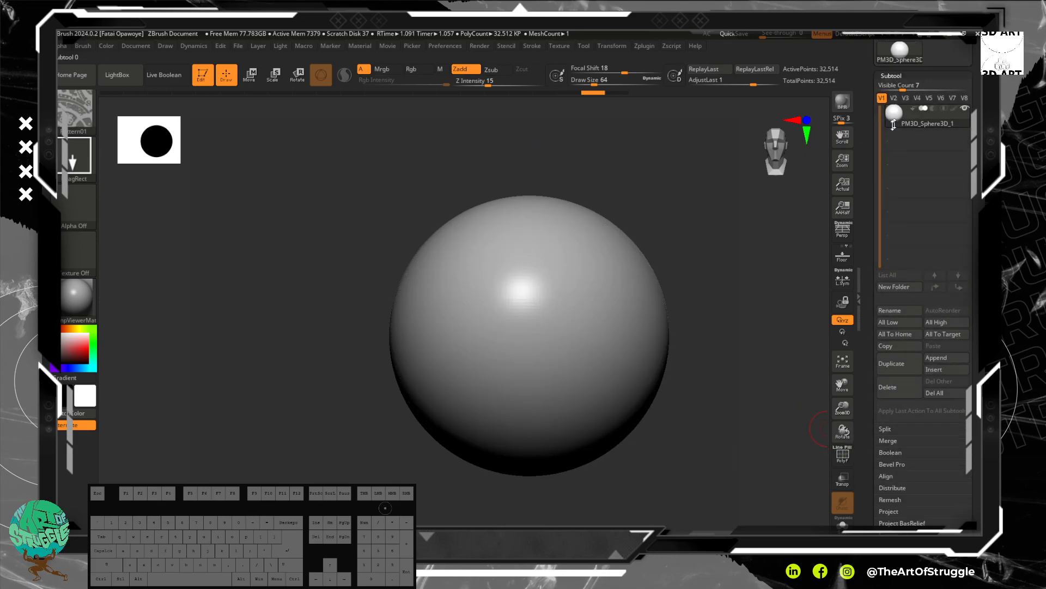
{"action": "mouse_move", "coordinate": [627, 267]}
{"action": "left_mouse_down", "text": "ctrl"}
{"action": "mouse_move", "coordinate": [545, 341]}
{"action": "mouse_move", "coordinate": [553, 304]}
{"action": "mouse_move", "coordinate": [610, 297]}
{"action": "mouse_move", "coordinate": [537, 362]}
{"action": "left_mouse_up", "text": "ctrl"}
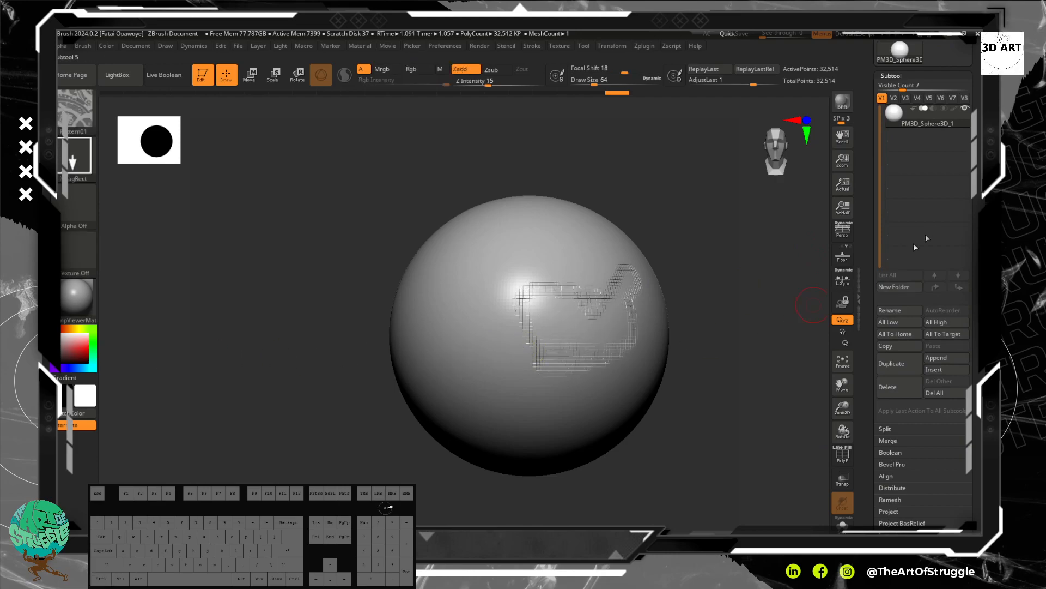
{"action": "left_click", "coordinate": [956, 109]}
{"action": "left_click", "coordinate": [684, 223], "text": "ctrl"}
{"action": "left_click_drag", "start_coordinate": [671, 218], "coordinate": [702, 234], "text": "ctrl"}
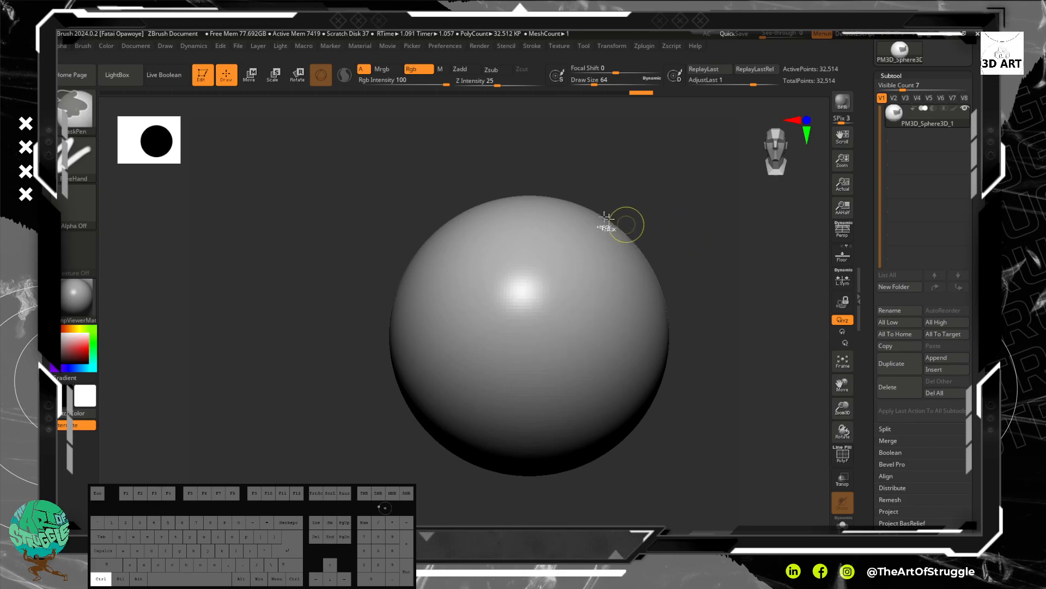
Mask the right side of the sphere and switch the sculpting brush to Clay.
{"action": "left_click_drag", "start_coordinate": [703, 191], "coordinate": [560, 443], "text": "ctrl+shift"}
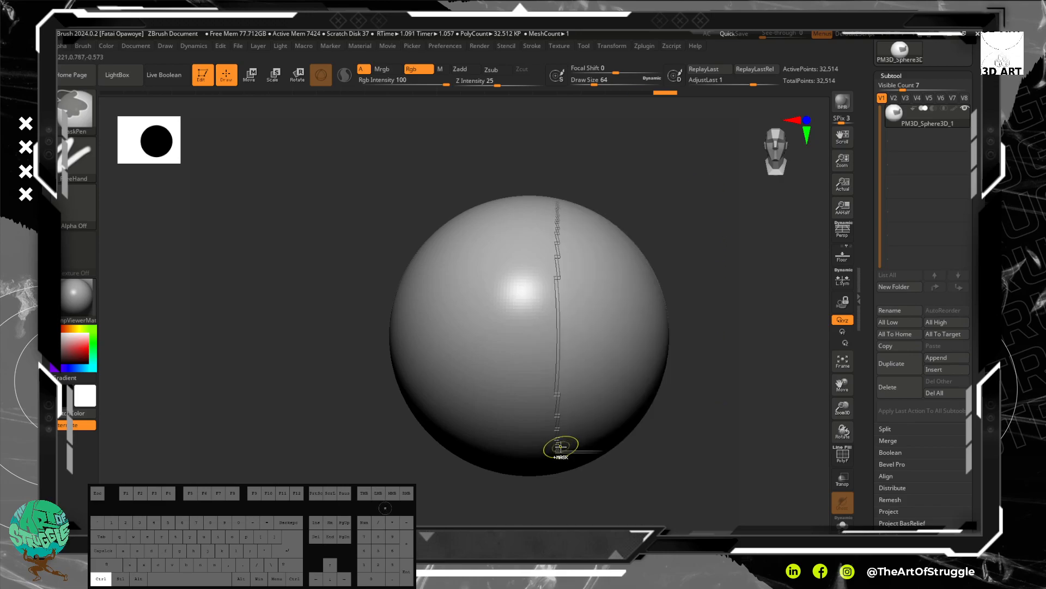
{"action": "left_click_drag", "start_coordinate": [702, 279], "coordinate": [662, 257], "text": "alt"}
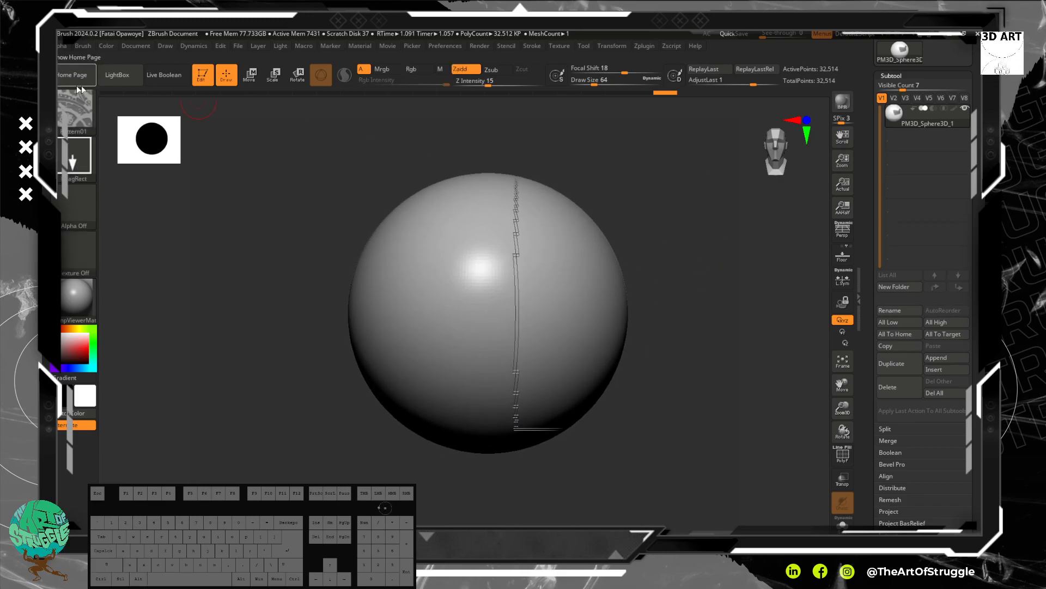
{"action": "left_click", "coordinate": [66, 113]}
{"action": "left_click", "coordinate": [132, 119]}
Try another mask on the upper part of the sphere and undo the mask strokes.
{"action": "left_click_drag", "start_coordinate": [445, 158], "coordinate": [529, 273], "text": "ctrl"}
{"action": "key", "text": "ctrl+z"}
{"action": "key", "text": "ctrl+z"}
{"action": "key", "text": "ctrl+z"}
{"action": "left_click_drag", "start_coordinate": [716, 336], "coordinate": [557, 454], "text": "ctrl"}
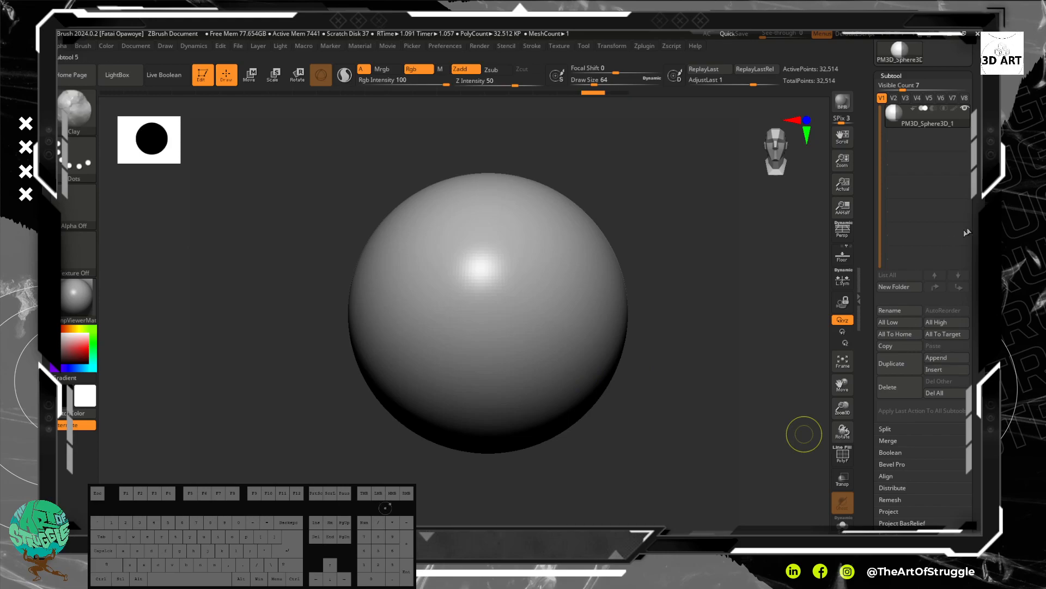
Change the sphere subtool's boolean mode to subtraction and try masking the sphere's right portion.
{"action": "left_click", "coordinate": [936, 109]}
{"action": "left_click_drag", "start_coordinate": [727, 158], "coordinate": [449, 452], "text": "ctrl"}
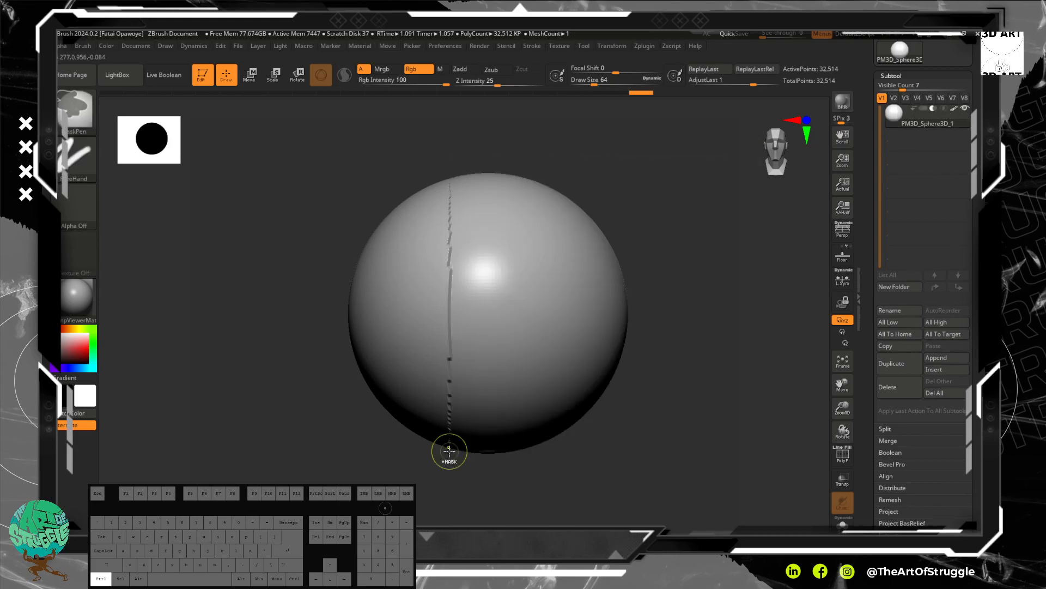
{"action": "left_click_drag", "start_coordinate": [627, 473], "coordinate": [461, 181], "text": "ctrl"}
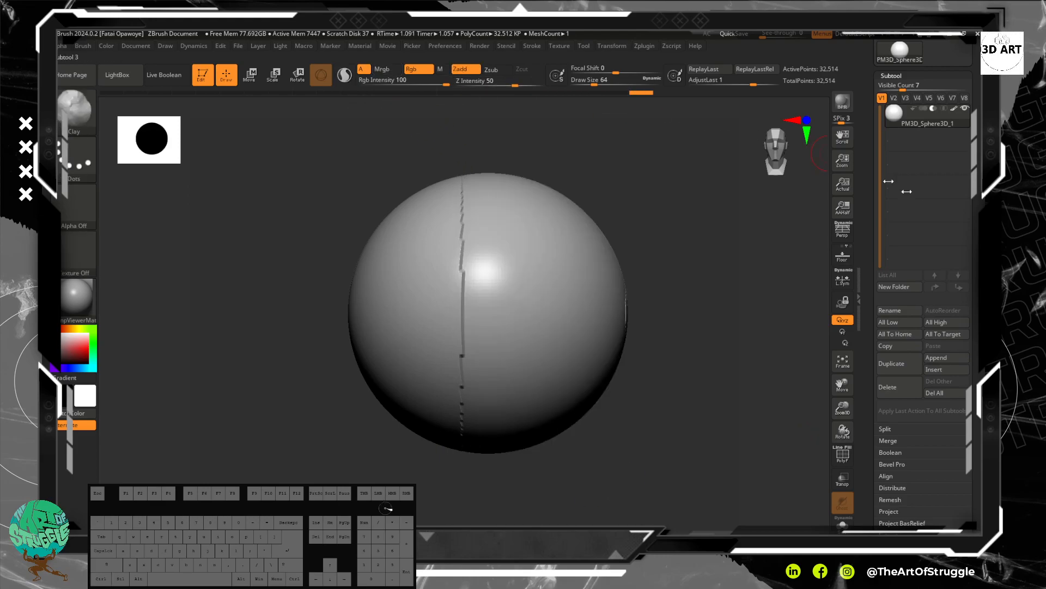
{"action": "key", "text": "ctrl"}
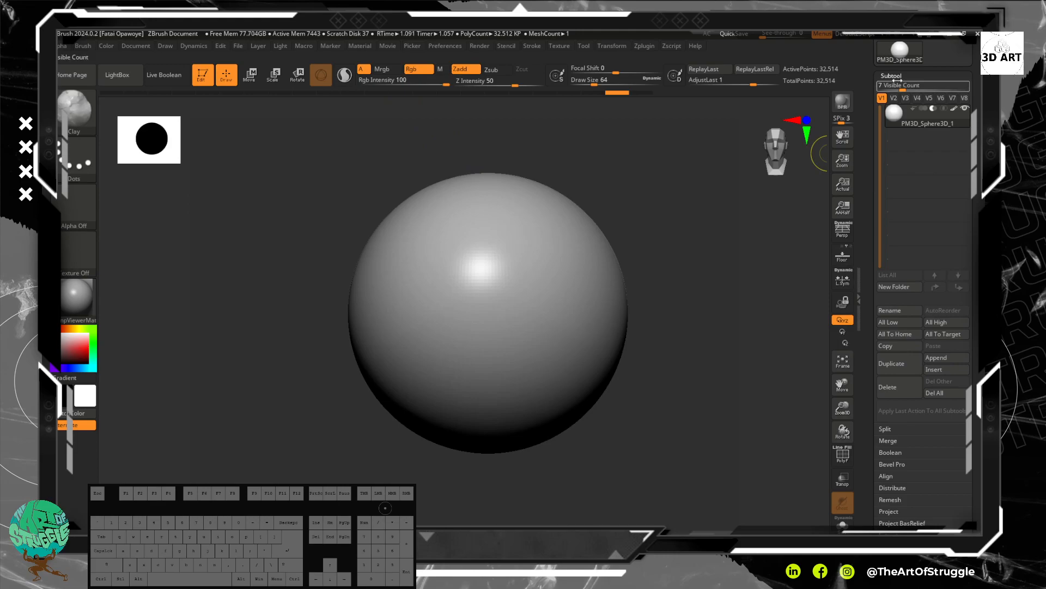
Preview the scales noise on the unmasked sphere in NoiseMaker and close it without applying.
{"action": "scroll", "coordinate": [968, 381], "scroll_direction": "down", "scroll_amount": 5}
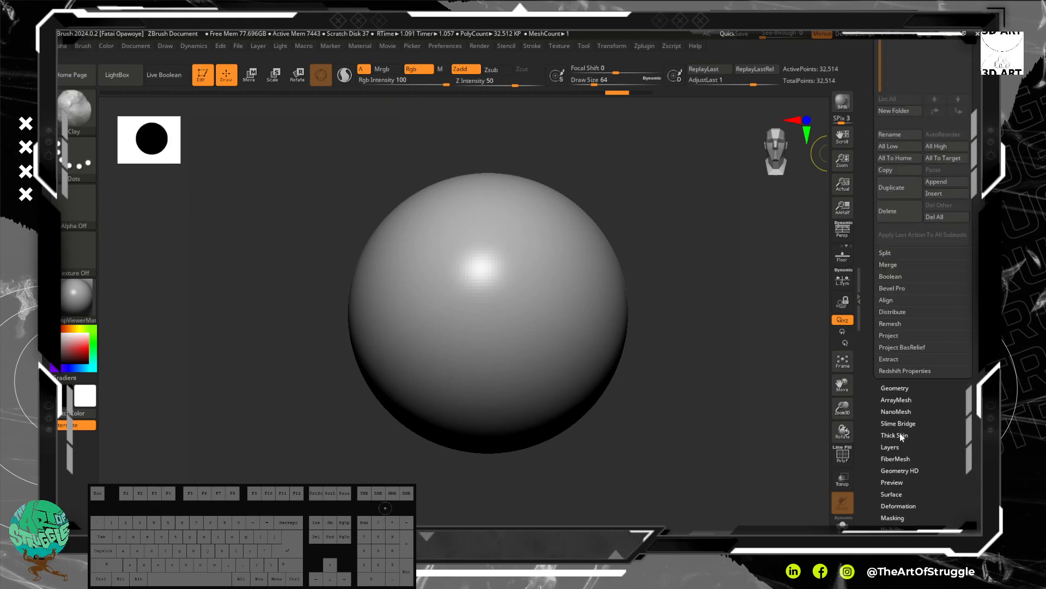
{"action": "left_click", "coordinate": [891, 494]}
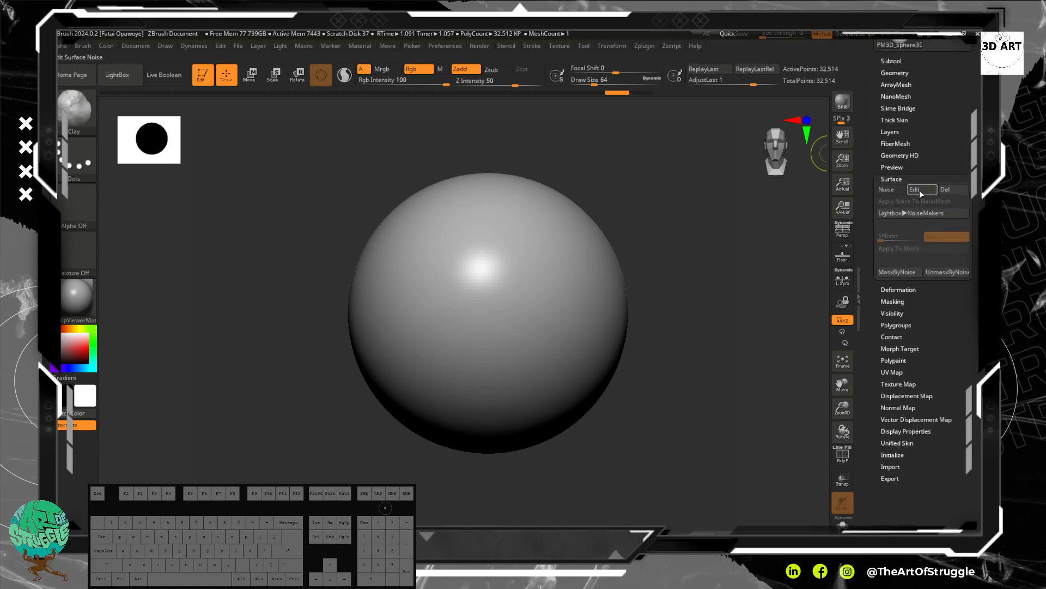
{"action": "left_click", "coordinate": [920, 191]}
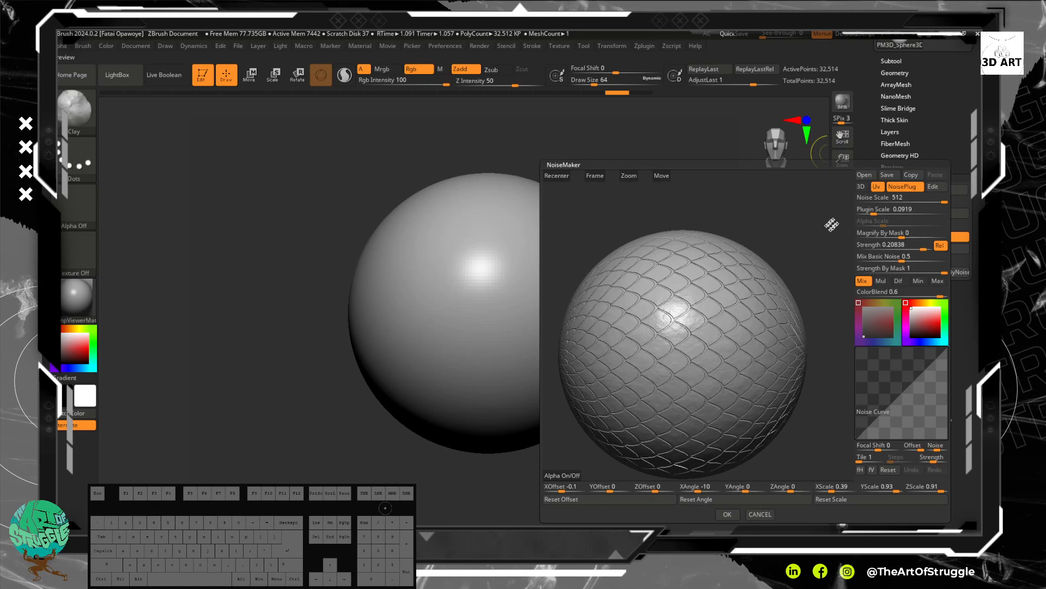
{"action": "left_click", "coordinate": [760, 513]}
Mask a rectangular area on the sphere's front right and preview the scales noise around it in NoiseMaker, cancelling the dialog.
{"action": "left_click_drag", "start_coordinate": [677, 199], "coordinate": [459, 358], "text": "ctrl"}
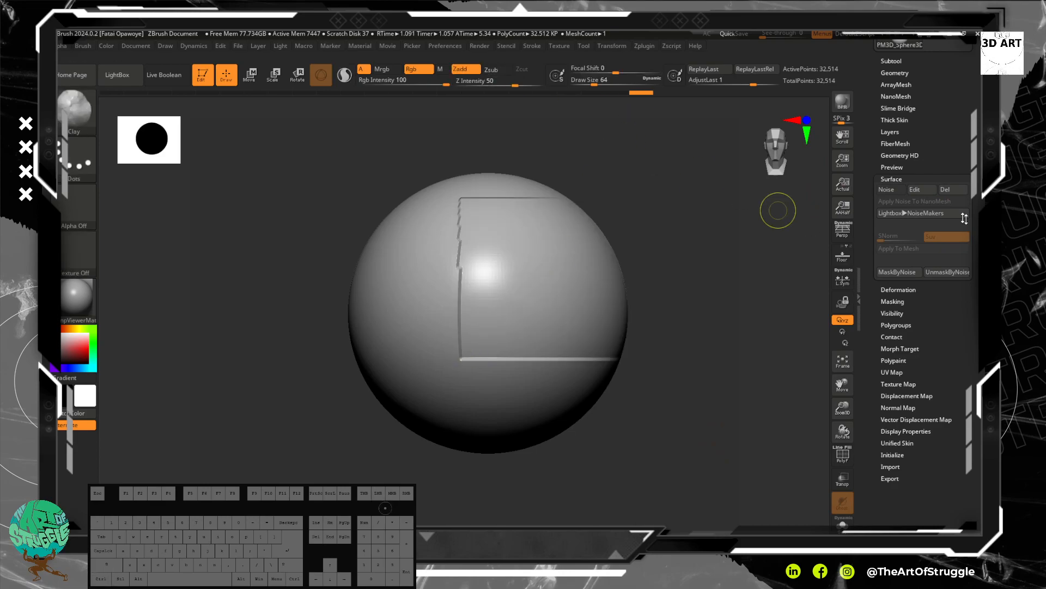
{"action": "left_click", "coordinate": [918, 190]}
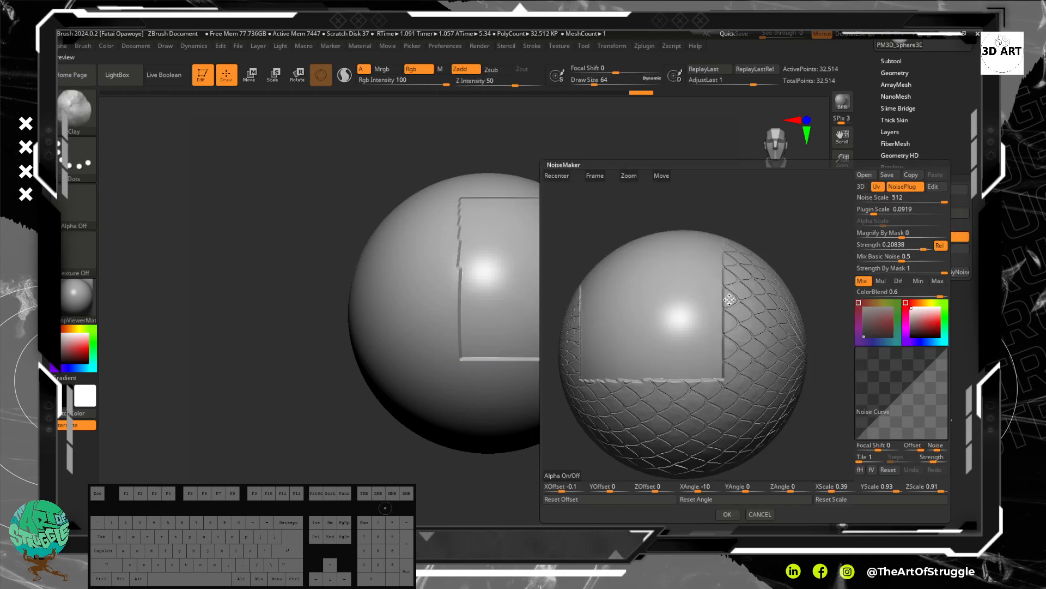
{"action": "key", "text": "ctrl"}
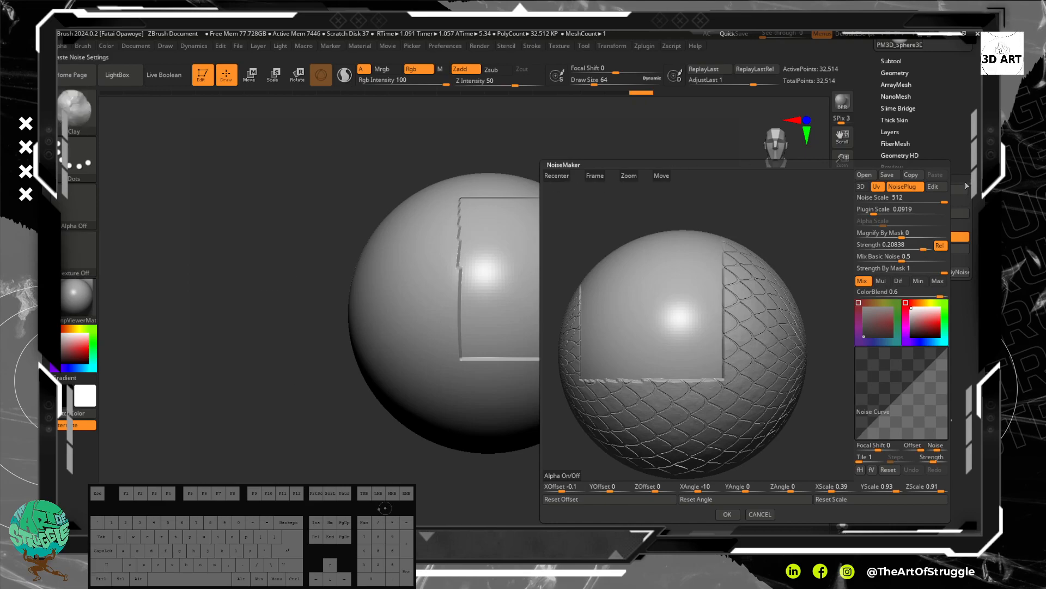
{"action": "left_click", "coordinate": [760, 514]}
{"action": "key", "text": "ctrl"}
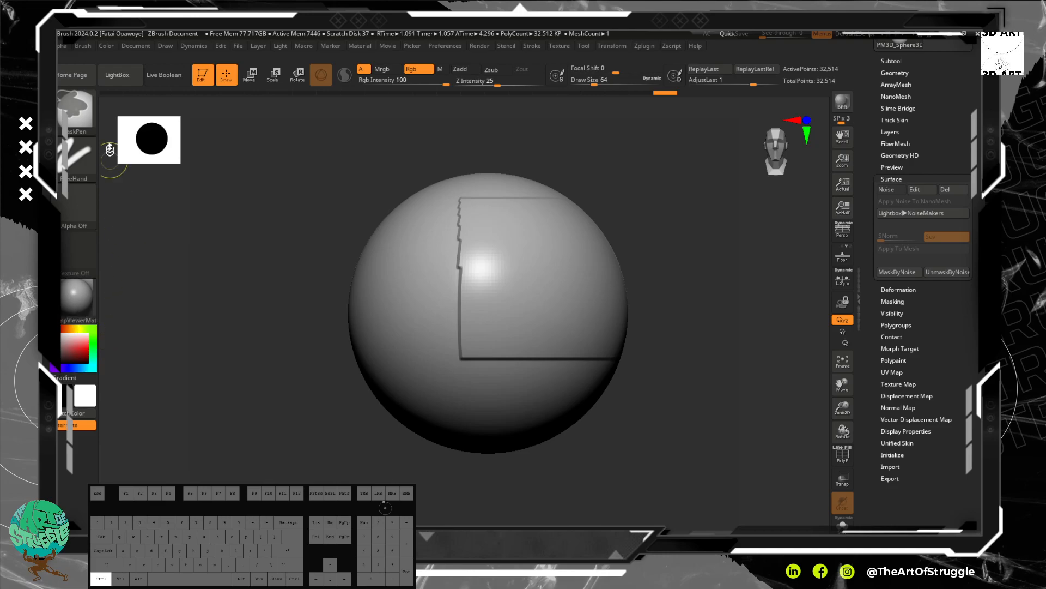
Unmask the upper edge of the rectangular mask and undo the mask changes on the sphere.
{"action": "mouse_move", "coordinate": [71, 300]}
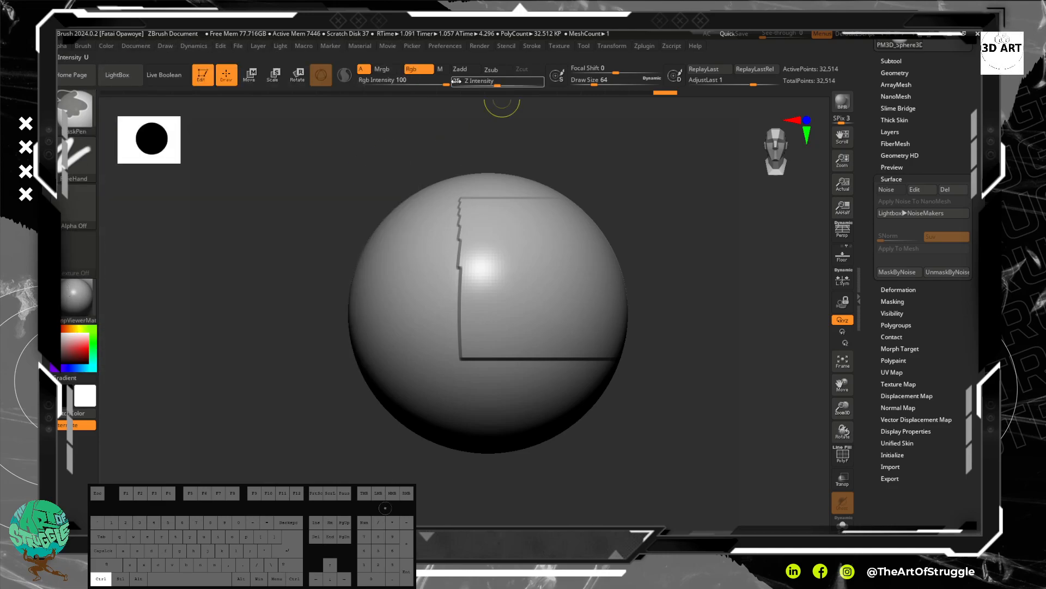
{"action": "mouse_move", "coordinate": [456, 80]}
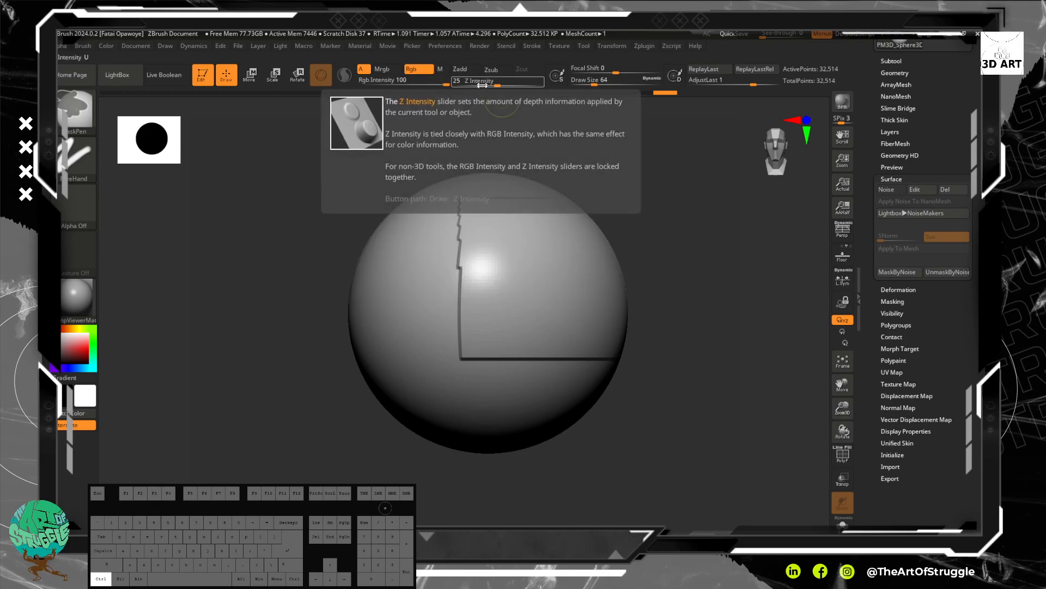
{"action": "left_click_drag", "start_coordinate": [551, 154], "coordinate": [463, 229], "text": "ctrl+alt"}
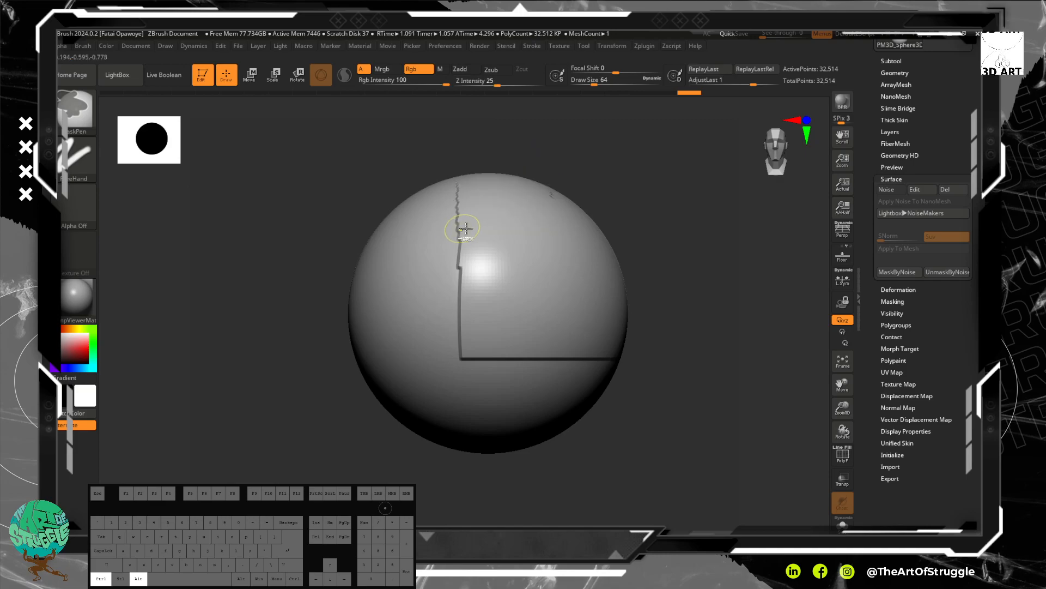
{"action": "key", "text": "ctrl+z"}
{"action": "key", "text": "ctrl+z"}
{"action": "key", "text": "ctrl+z"}
{"action": "left_click", "coordinate": [82, 154]}
{"action": "left_click", "coordinate": [81, 113]}
{"action": "left_click", "coordinate": [80, 151]}
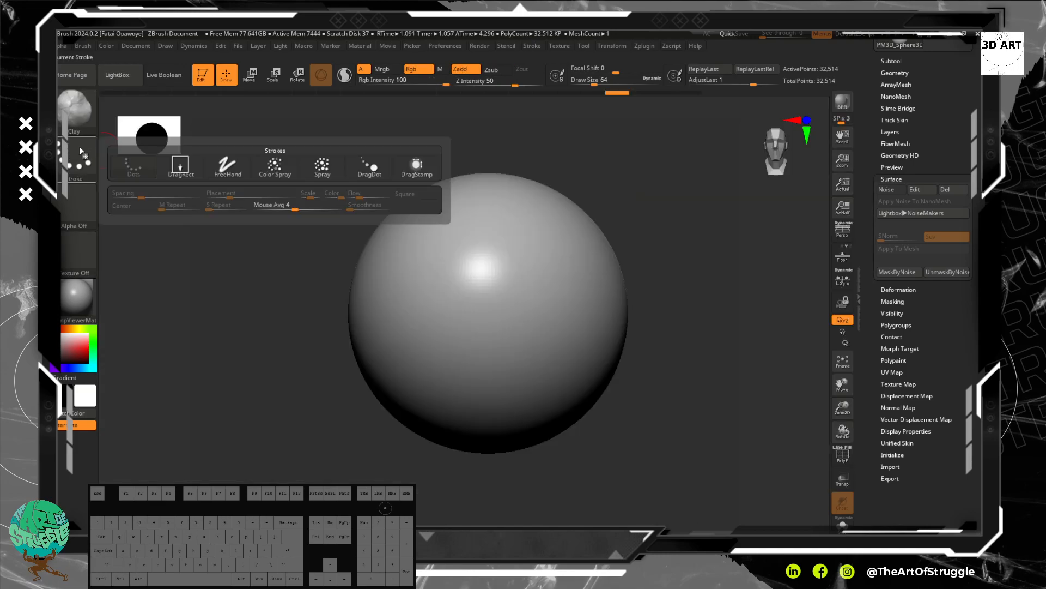
{"action": "left_click", "coordinate": [78, 107]}
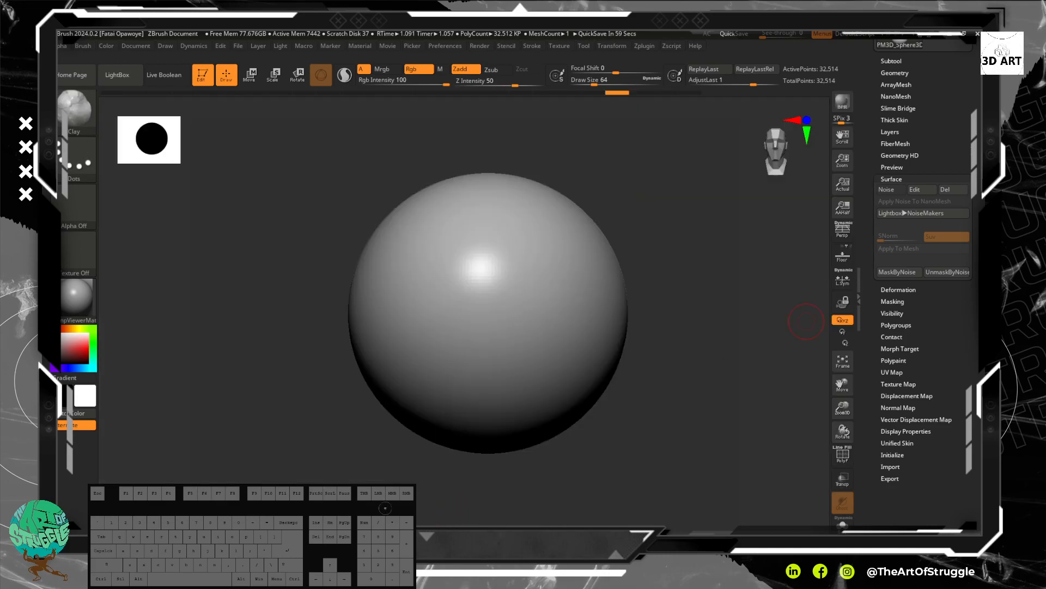
Return to the subtool list, try several large masks across the sphere, and undo them.
{"action": "left_click_drag", "start_coordinate": [974, 98], "coordinate": [975, 294]}
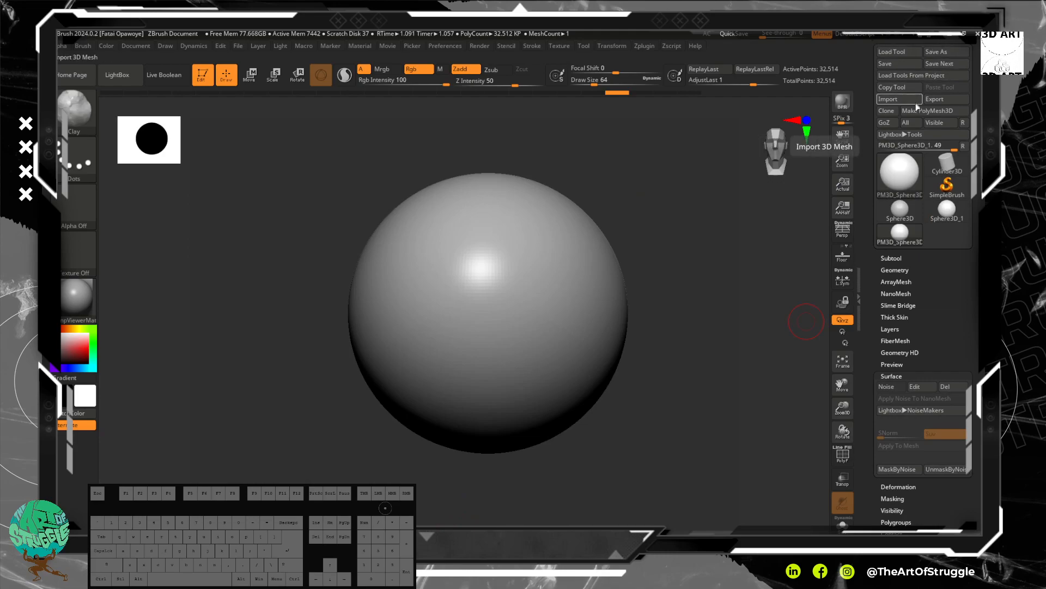
{"action": "left_click", "coordinate": [899, 172]}
{"action": "left_click", "coordinate": [894, 257]}
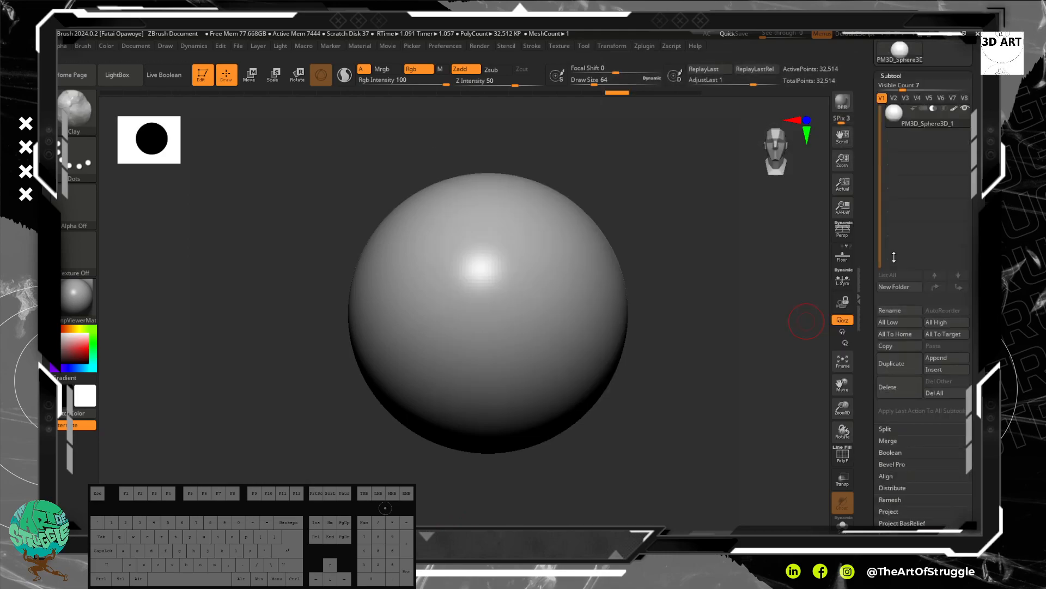
{"action": "left_click_drag", "start_coordinate": [732, 186], "coordinate": [498, 343], "text": "ctrl"}
{"action": "left_click_drag", "start_coordinate": [635, 406], "coordinate": [486, 282], "text": "ctrl"}
{"action": "left_click_drag", "start_coordinate": [692, 193], "coordinate": [362, 310], "text": "ctrl"}
{"action": "key", "text": "ctrl+z"}
{"action": "key", "text": "ctrl+z"}
{"action": "key", "text": "ctrl+z"}
{"action": "key", "text": "ctrl+z"}
{"action": "key", "text": "ctrl+z"}
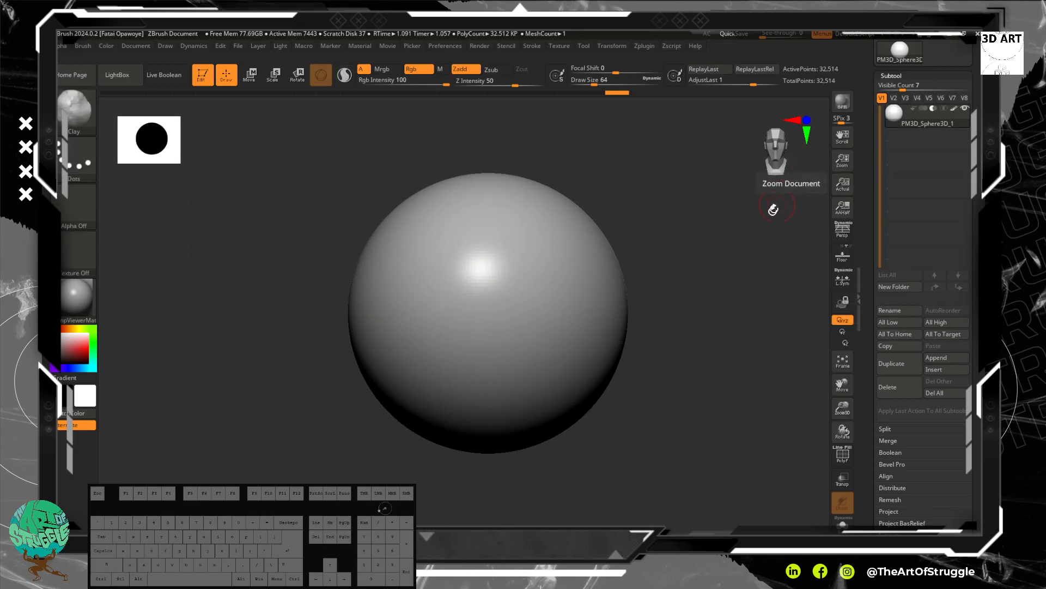
Mask the middle of the sphere and a larger area across it, undoing each mask.
{"action": "mouse_move", "coordinate": [574, 261]}
{"action": "left_mouse_down", "text": "ctrl"}
{"action": "mouse_move", "coordinate": [556, 339]}
{"action": "mouse_move", "coordinate": [436, 284]}
{"action": "mouse_move", "coordinate": [414, 370]}
{"action": "mouse_move", "coordinate": [577, 299]}
{"action": "mouse_move", "coordinate": [440, 306]}
{"action": "mouse_move", "coordinate": [493, 255]}
{"action": "mouse_move", "coordinate": [474, 273]}
{"action": "left_mouse_up", "text": "ctrl"}
{"action": "key", "text": "ctrl+z"}
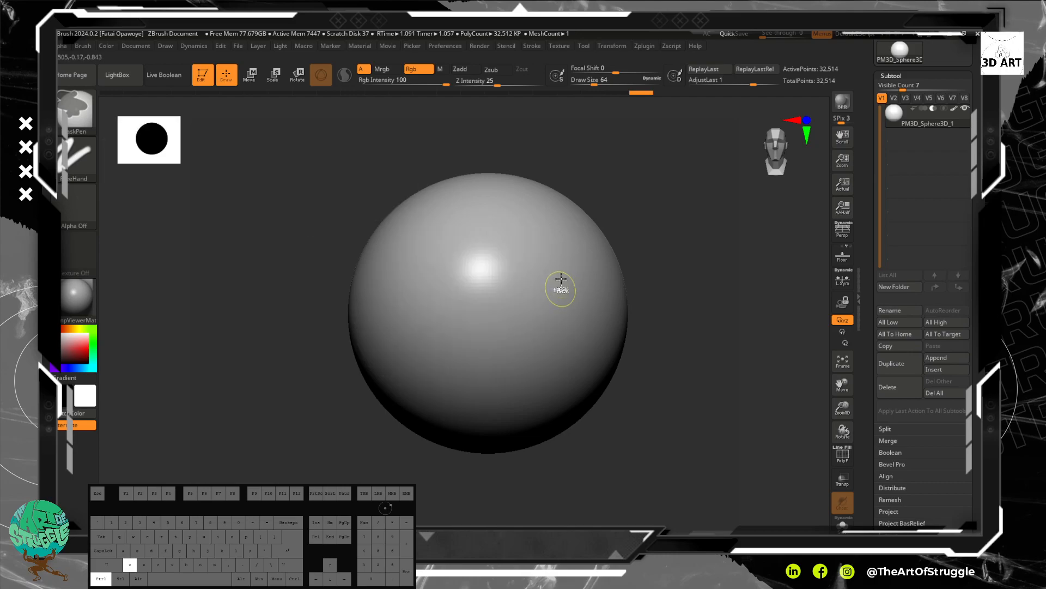
{"action": "left_click_drag", "start_coordinate": [611, 211], "coordinate": [382, 456], "text": "ctrl"}
{"action": "key", "text": "ctrl+z"}
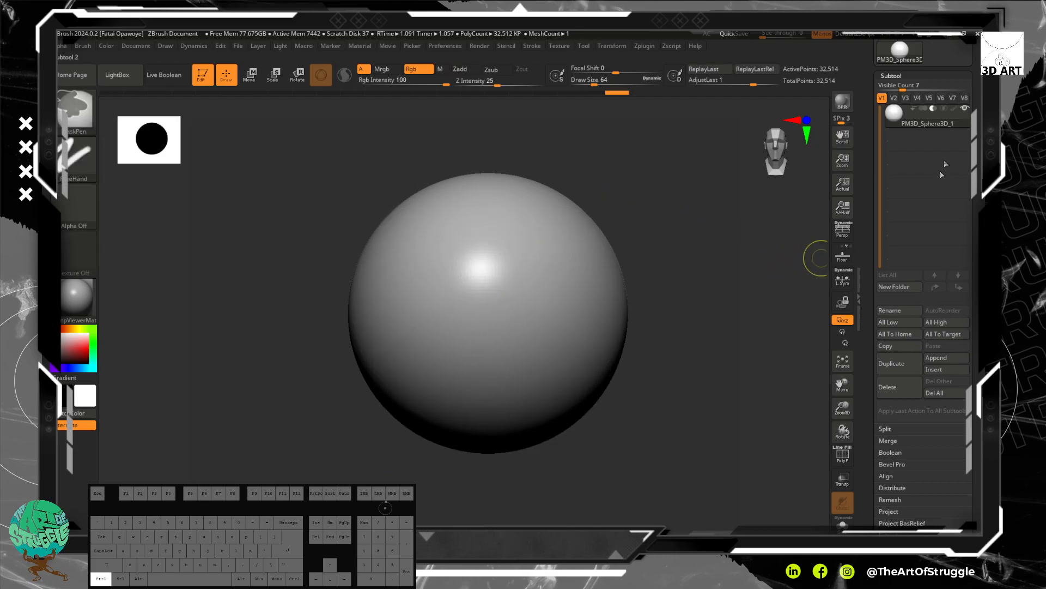
Try switching the active tool to Sphere3D and making a stroke on the sphere, undoing the result.
{"action": "scroll", "coordinate": [926, 163], "scroll_direction": "up", "scroll_amount": 5}
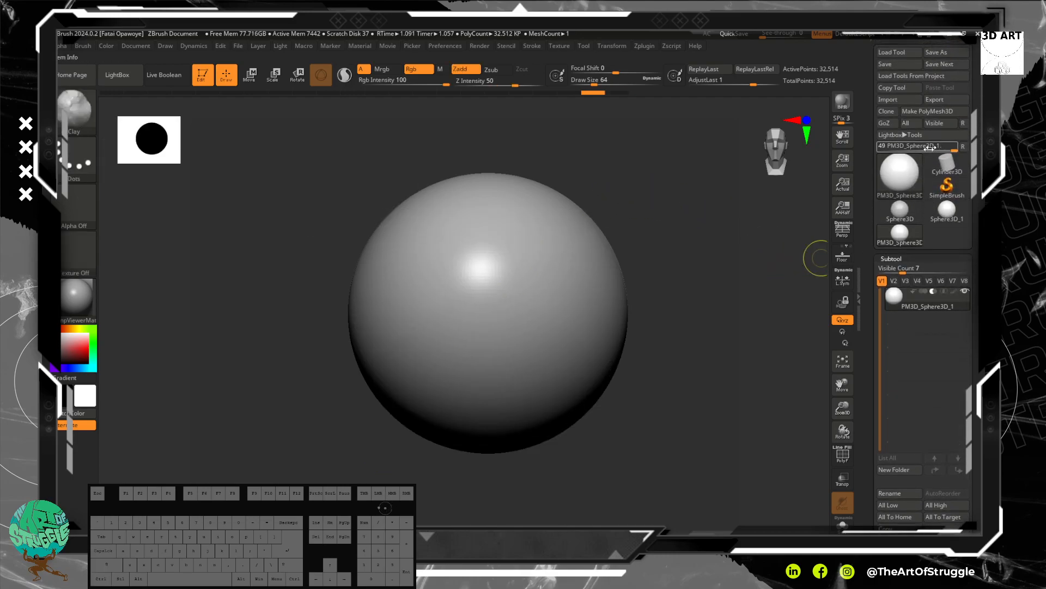
{"action": "left_click", "coordinate": [909, 174]}
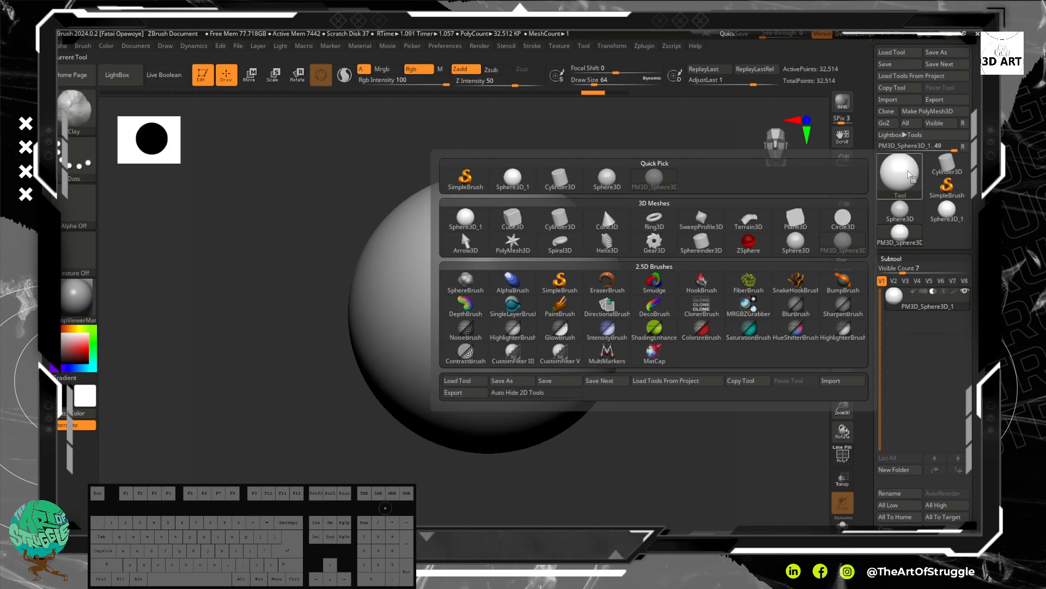
{"action": "left_click", "coordinate": [794, 251]}
{"action": "left_click_drag", "start_coordinate": [506, 262], "coordinate": [567, 335]}
{"action": "key", "text": "ctrl+z"}
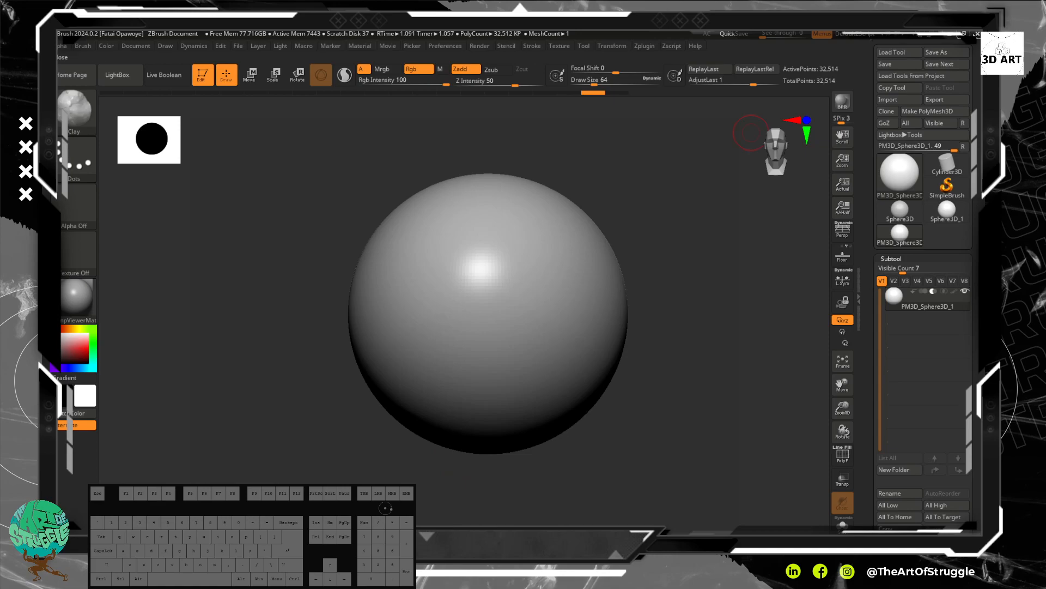
Restart ZBrush 2024.0.2 without saving the current project, and dismiss its Home Page and LightBox.
{"action": "left_click", "coordinate": [978, 34]}
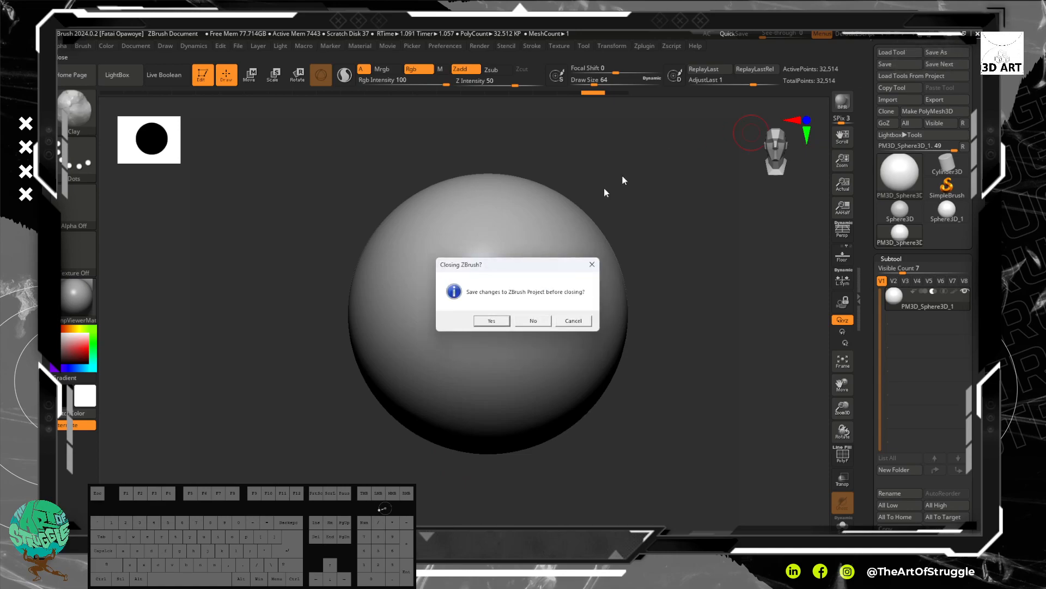
{"action": "left_click", "coordinate": [533, 321]}
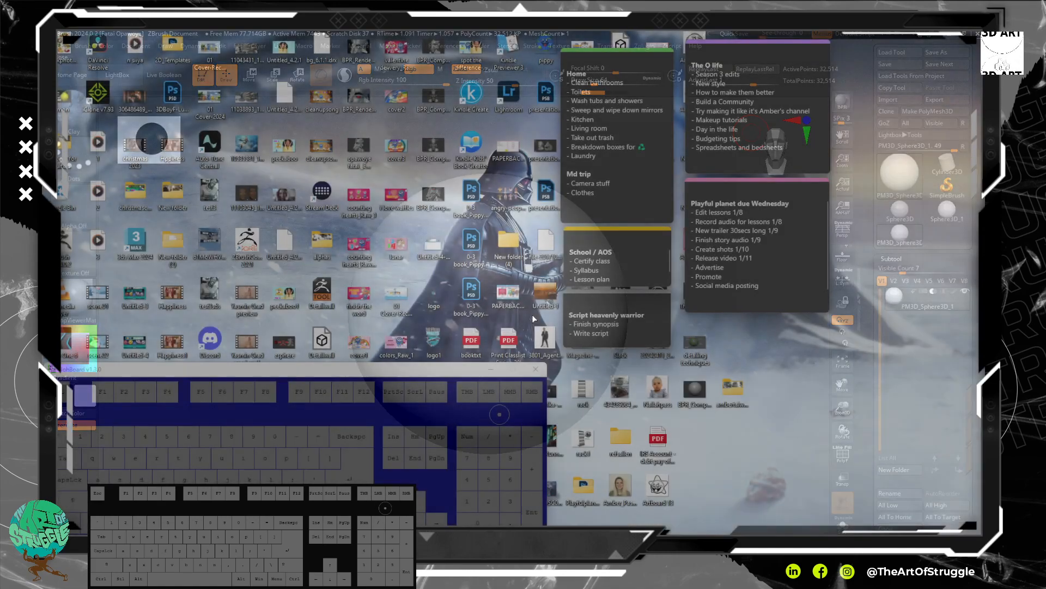
{"action": "key", "text": "super"}
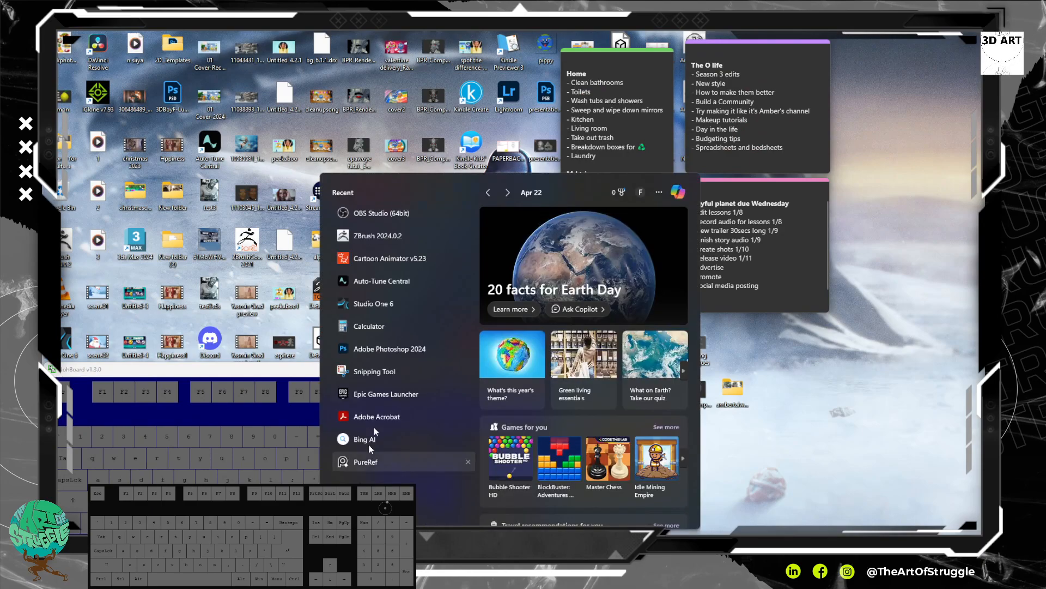
{"action": "left_click", "coordinate": [392, 235]}
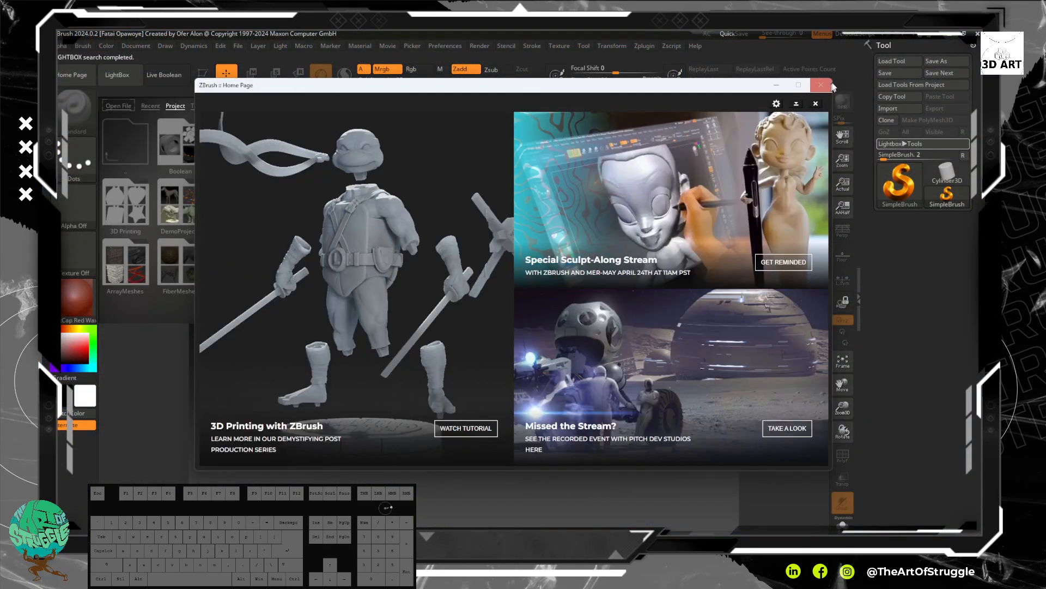
{"action": "left_click", "coordinate": [821, 85]}
{"action": "left_click", "coordinate": [125, 73]}
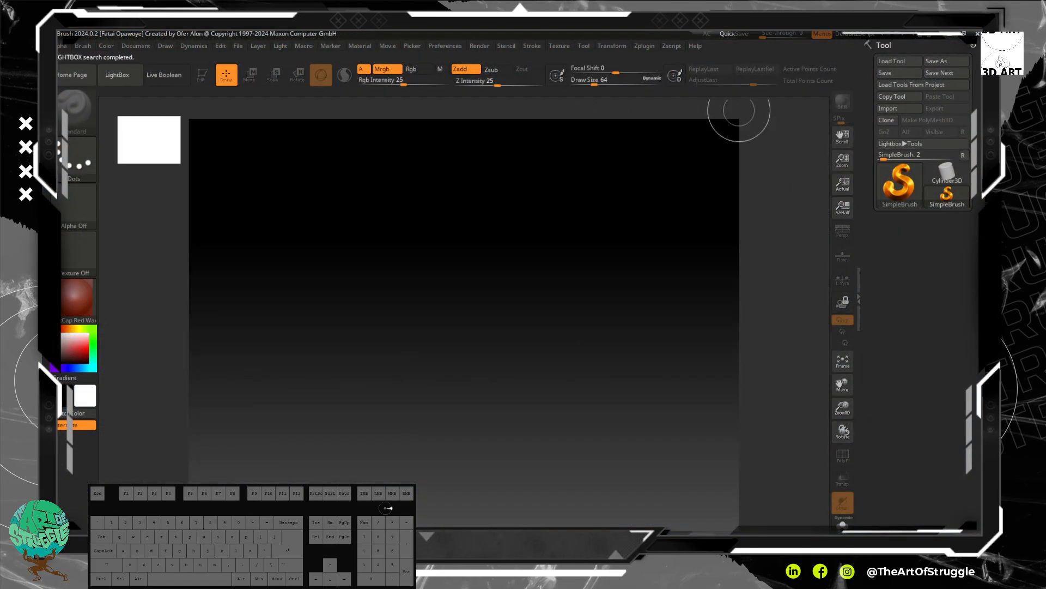
Draw a large Sphere3D on the canvas, enable Edit mode, and convert it to a PolyMesh3D.
{"action": "left_click", "coordinate": [894, 186]}
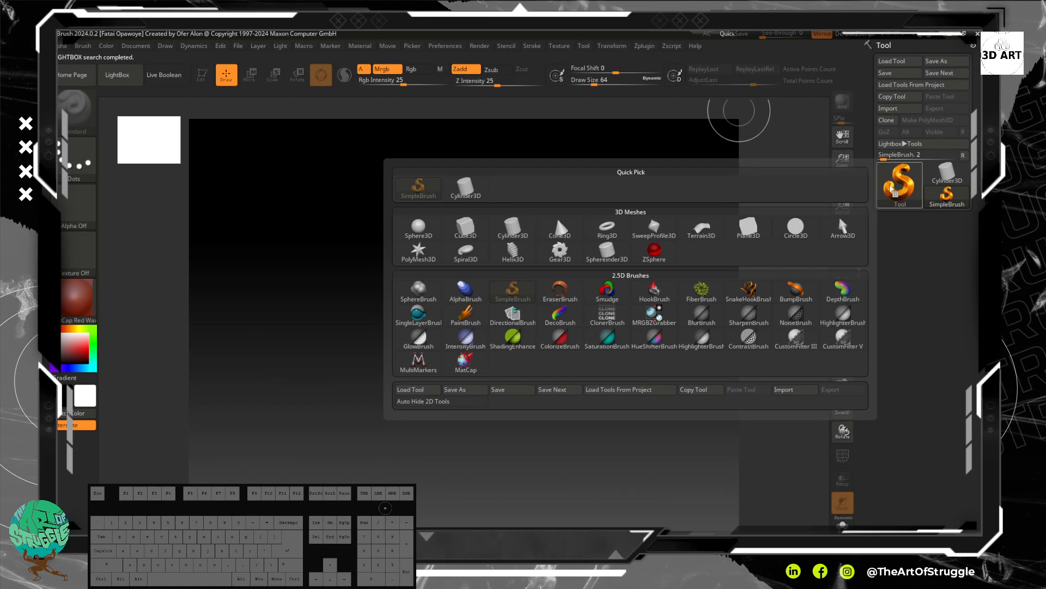
{"action": "left_click", "coordinate": [425, 231]}
{"action": "left_click_drag", "start_coordinate": [383, 287], "coordinate": [383, 469]}
{"action": "left_click", "coordinate": [213, 79]}
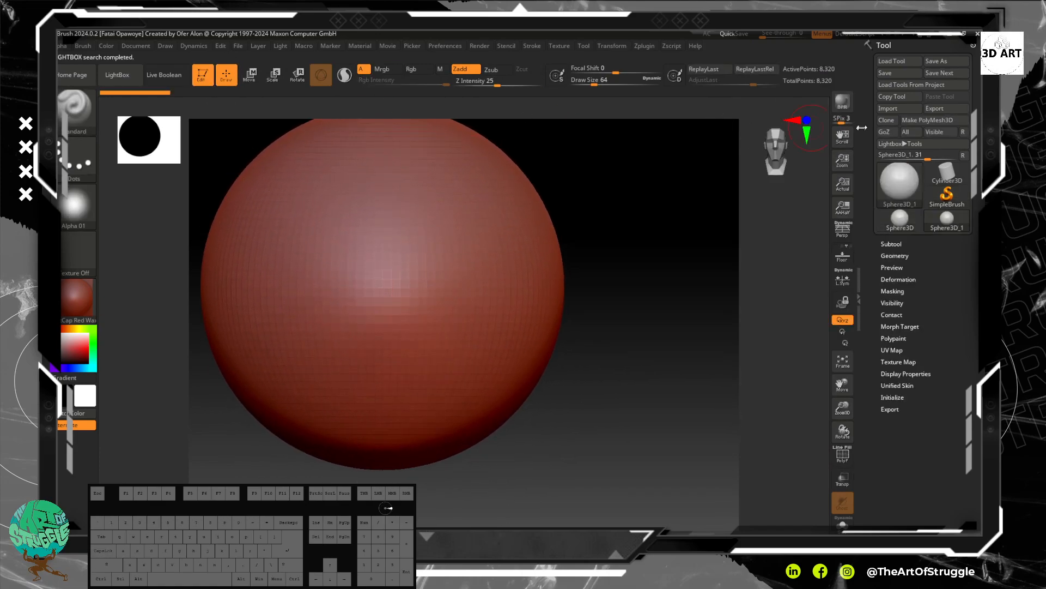
{"action": "left_click", "coordinate": [929, 121]}
Try a rectangular mask across the new red sphere and undo it.
{"action": "left_click_drag", "start_coordinate": [643, 191], "coordinate": [358, 389], "text": "ctrl"}
{"action": "key", "text": "ctrl+z"}
{"action": "left_click_drag", "start_coordinate": [614, 316], "coordinate": [630, 336], "text": "alt"}
Assign the BasicMaterialB material to the sphere and try a rectangular mask on its right side, undoing the mask.
{"action": "left_click", "coordinate": [93, 308]}
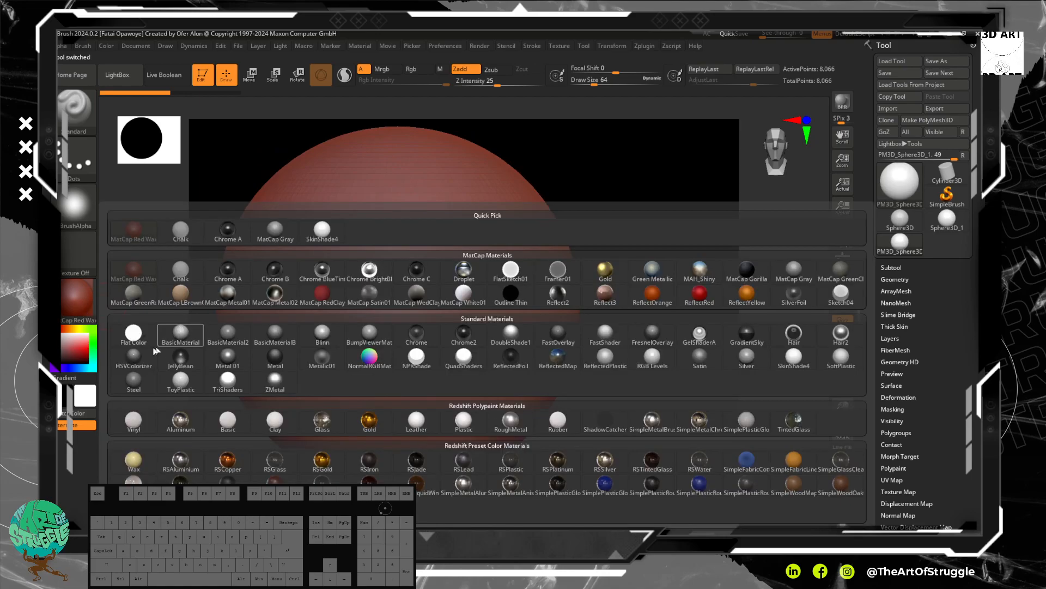
{"action": "left_click", "coordinate": [263, 344]}
{"action": "left_click_drag", "start_coordinate": [594, 217], "coordinate": [367, 403], "text": "ctrl"}
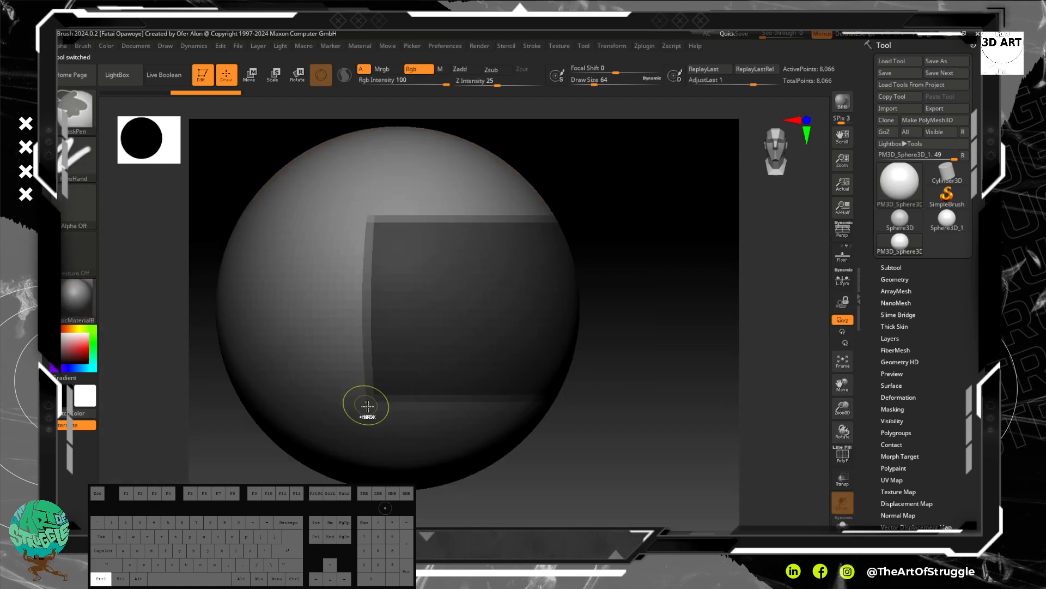
{"action": "key", "text": "ctrl+z"}
{"action": "left_click_drag", "start_coordinate": [656, 345], "coordinate": [678, 318], "text": "alt"}
Lower the document background's gradient range to make the canvas a uniform dark grey.
{"action": "left_click", "coordinate": [105, 45]}
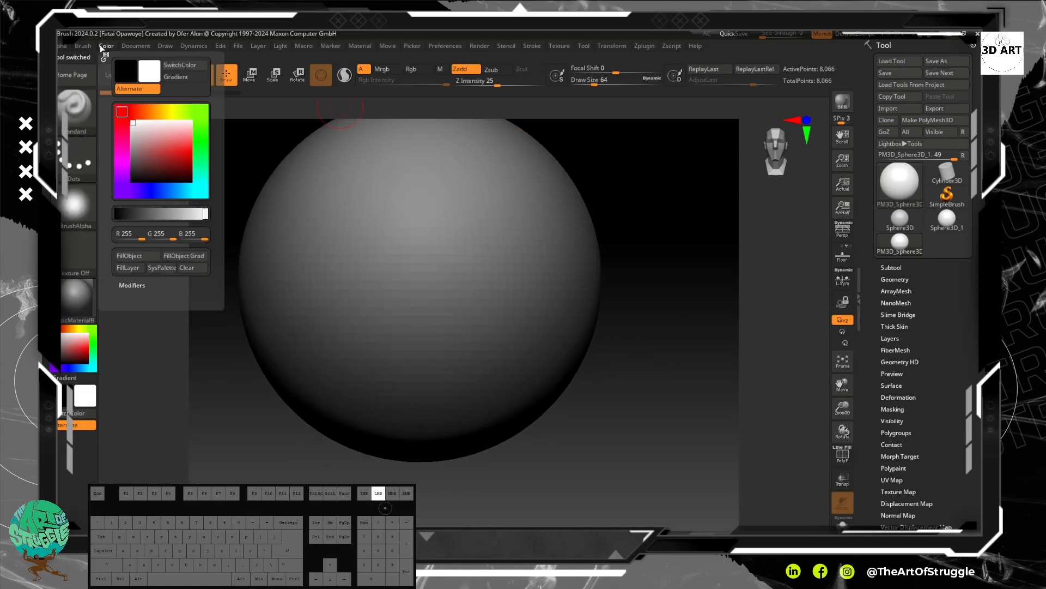
{"action": "left_click", "coordinate": [104, 46]}
{"action": "left_click", "coordinate": [136, 45]}
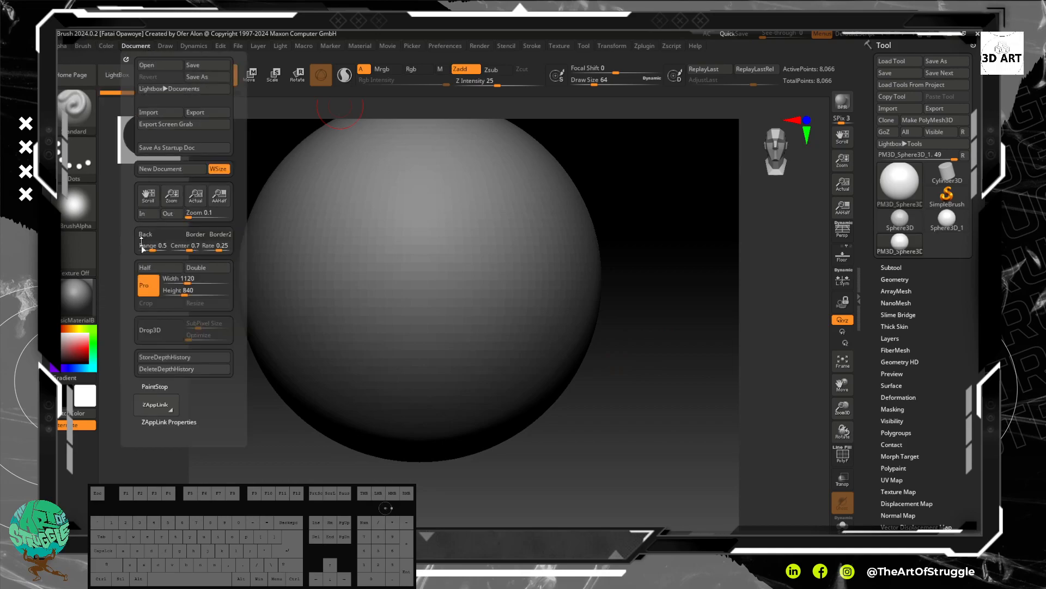
{"action": "left_click_drag", "start_coordinate": [154, 247], "coordinate": [127, 249]}
{"action": "left_click_drag", "start_coordinate": [636, 212], "coordinate": [677, 250], "text": "alt"}
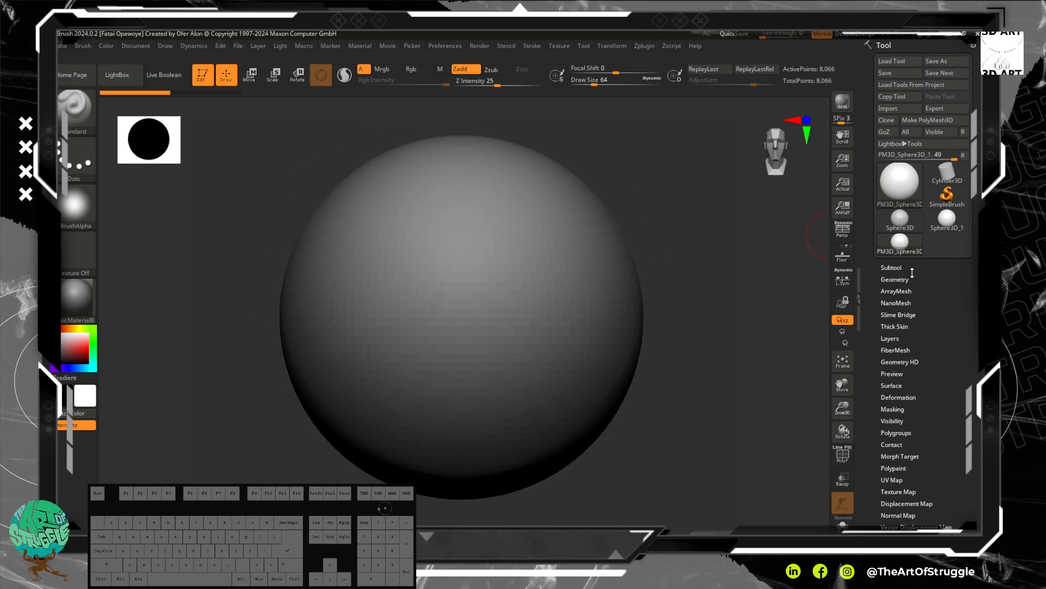
Check the new sphere's subtool details and open its Surface settings.
{"action": "left_click", "coordinate": [892, 267]}
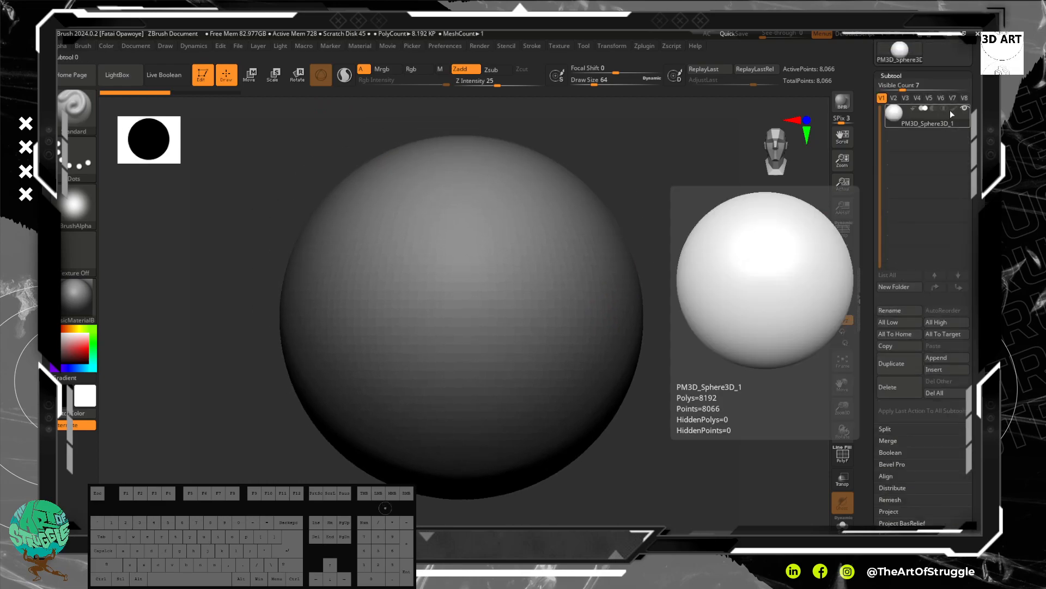
{"action": "scroll", "coordinate": [974, 242], "scroll_direction": "down", "scroll_amount": 5}
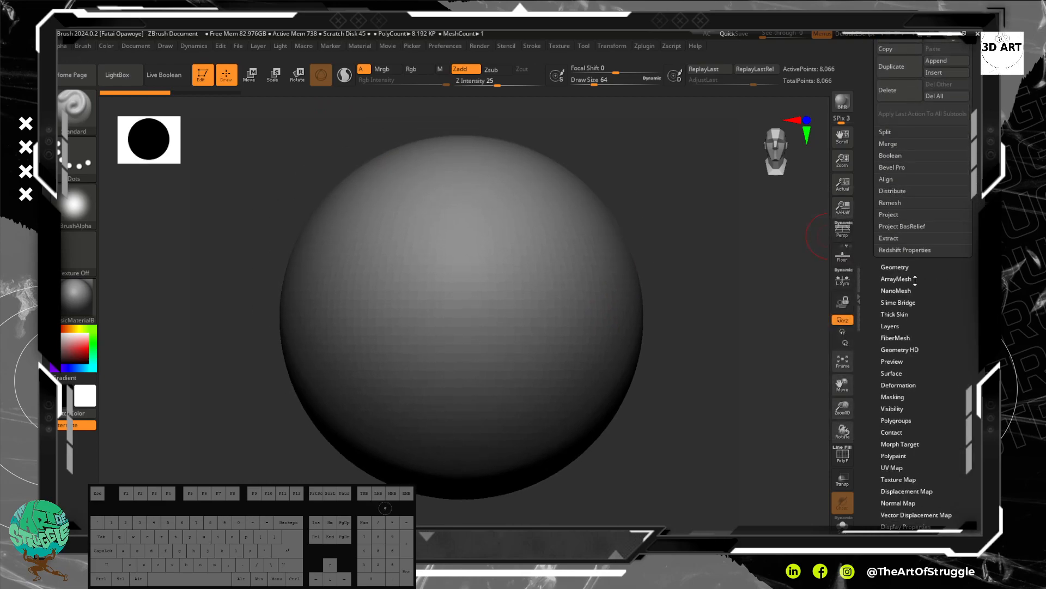
{"action": "left_click", "coordinate": [903, 278]}
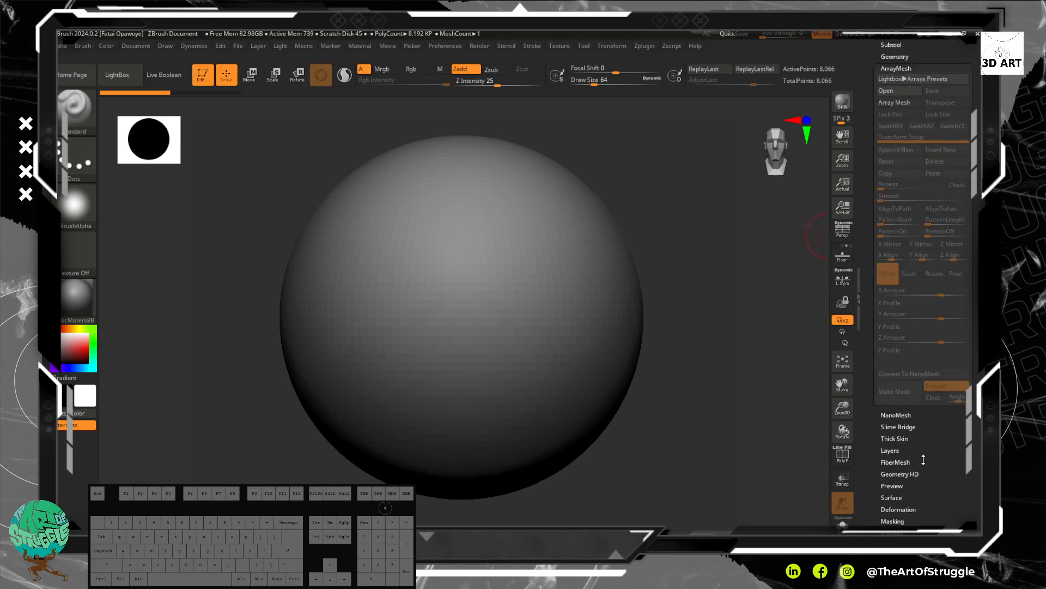
{"action": "left_click", "coordinate": [892, 497]}
Try several large rectangular masks over the sphere's right half and middle, undoing each one.
{"action": "mouse_move", "coordinate": [652, 257]}
{"action": "left_mouse_down", "text": "ctrl"}
{"action": "mouse_move", "coordinate": [542, 292]}
{"action": "mouse_move", "coordinate": [498, 495]}
{"action": "left_mouse_up", "text": "ctrl"}
{"action": "key", "text": "ctrl+z"}
{"action": "left_click_drag", "start_coordinate": [689, 156], "coordinate": [439, 531], "text": "ctrl"}
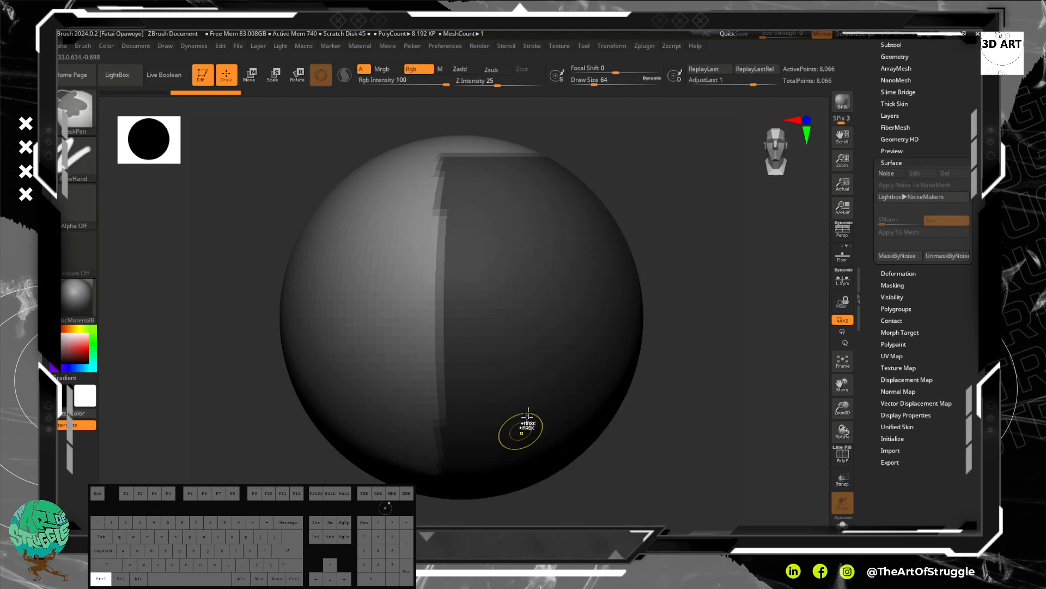
{"action": "key", "text": "ctrl+z"}
{"action": "left_click_drag", "start_coordinate": [629, 194], "coordinate": [360, 368], "text": "ctrl"}
{"action": "key", "text": "ctrl+z"}
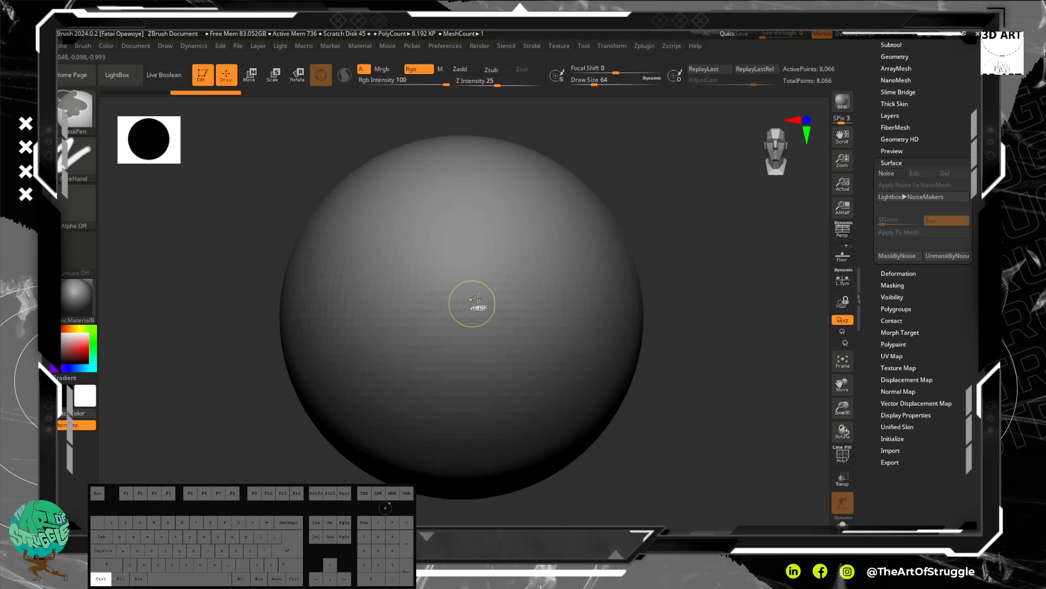
Review the available masking brushes and paint two large eye-shaped masks on the sphere with MaskPen.
{"action": "left_click", "coordinate": [71, 114]}
{"action": "left_click", "coordinate": [86, 111], "text": "ctrl"}
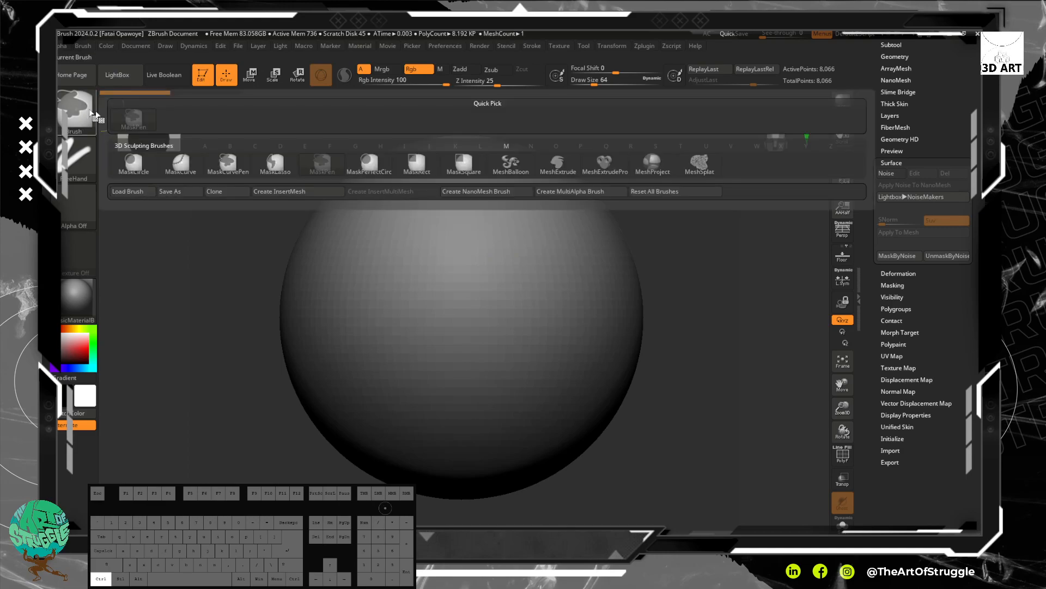
{"action": "mouse_move", "coordinate": [396, 166]}
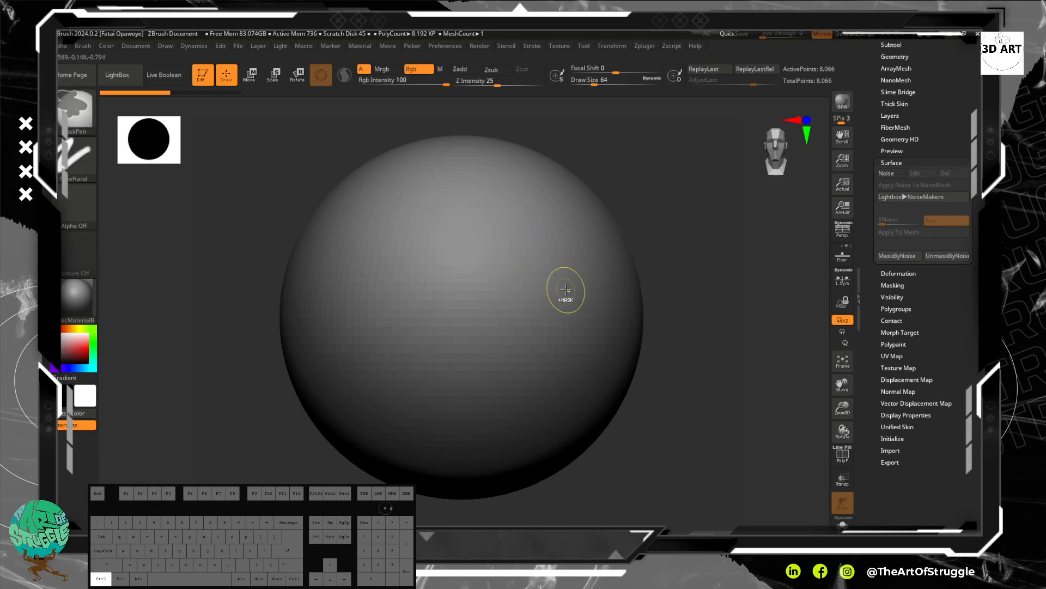
{"action": "mouse_move", "coordinate": [546, 293]}
{"action": "left_mouse_down", "text": "ctrl"}
{"action": "mouse_move", "coordinate": [577, 234]}
{"action": "mouse_move", "coordinate": [530, 289]}
{"action": "mouse_move", "coordinate": [578, 243]}
{"action": "mouse_move", "coordinate": [553, 280]}
{"action": "mouse_move", "coordinate": [592, 277]}
{"action": "left_mouse_up", "text": "ctrl"}
{"action": "left_click_drag", "start_coordinate": [578, 314], "coordinate": [578, 314], "text": "ctrl"}
{"action": "mouse_move", "coordinate": [334, 239]}
{"action": "left_mouse_down", "text": "ctrl"}
{"action": "mouse_move", "coordinate": [376, 327]}
{"action": "mouse_move", "coordinate": [404, 248]}
{"action": "left_mouse_up", "text": "ctrl"}
{"action": "mouse_move", "coordinate": [395, 259]}
{"action": "left_mouse_down", "text": "ctrl"}
{"action": "mouse_move", "coordinate": [384, 251]}
{"action": "mouse_move", "coordinate": [358, 267]}
{"action": "mouse_move", "coordinate": [368, 306]}
{"action": "left_mouse_up", "text": "ctrl"}
Paint a nose mask between and below the eyes, erasing its edges into a triangle.
{"action": "mouse_move", "coordinate": [468, 347]}
{"action": "left_mouse_down", "text": "ctrl"}
{"action": "mouse_move", "coordinate": [441, 390]}
{"action": "mouse_move", "coordinate": [465, 382]}
{"action": "left_mouse_up", "text": "ctrl"}
{"action": "left_click_drag", "start_coordinate": [467, 326], "coordinate": [524, 375], "text": "ctrl+alt"}
{"action": "left_click_drag", "start_coordinate": [426, 315], "coordinate": [389, 380], "text": "ctrl+alt"}
Paint a wide smiling mouth mask below the nose and trim its upper edge by unmasking.
{"action": "left_click_drag", "start_coordinate": [735, 448], "coordinate": [736, 346]}
{"action": "mouse_move", "coordinate": [391, 375]}
{"action": "left_mouse_down", "text": "ctrl"}
{"action": "mouse_move", "coordinate": [378, 383]}
{"action": "mouse_move", "coordinate": [474, 384]}
{"action": "mouse_move", "coordinate": [537, 367]}
{"action": "mouse_move", "coordinate": [569, 389]}
{"action": "left_mouse_up", "text": "ctrl"}
{"action": "mouse_move", "coordinate": [497, 402]}
{"action": "left_mouse_down", "text": "ctrl"}
{"action": "mouse_move", "coordinate": [413, 372]}
{"action": "mouse_move", "coordinate": [433, 373]}
{"action": "left_mouse_up", "text": "ctrl"}
{"action": "mouse_move", "coordinate": [511, 406]}
{"action": "left_mouse_down", "text": "ctrl"}
{"action": "mouse_move", "coordinate": [563, 390]}
{"action": "mouse_move", "coordinate": [554, 379]}
{"action": "mouse_move", "coordinate": [417, 364]}
{"action": "left_mouse_up", "text": "ctrl"}
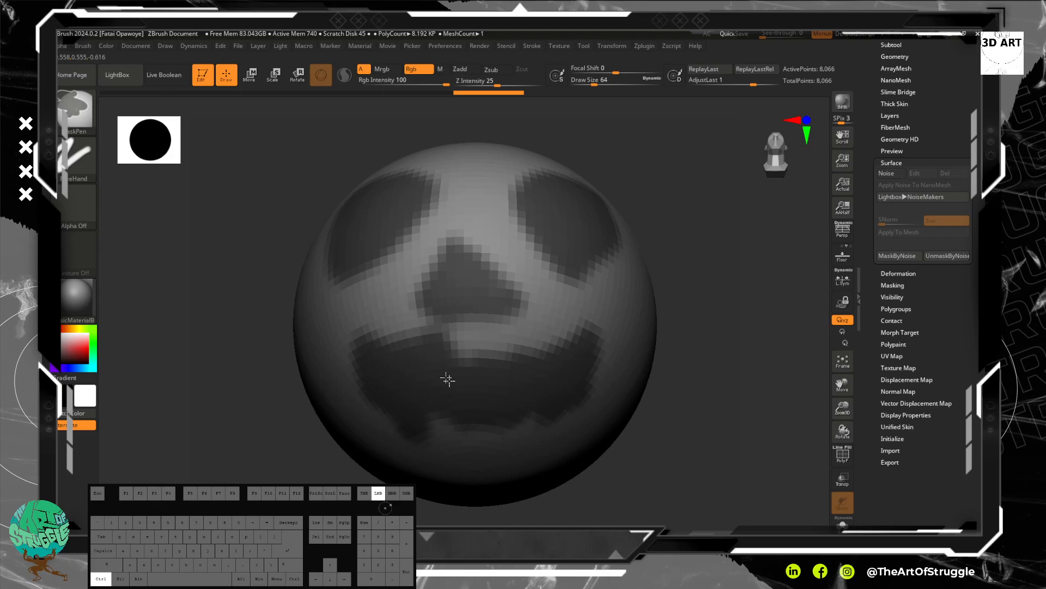
{"action": "left_click_drag", "start_coordinate": [562, 390], "coordinate": [566, 371], "text": "ctrl"}
{"action": "left_click_drag", "start_coordinate": [660, 362], "coordinate": [673, 409], "text": "alt"}
{"action": "mouse_move", "coordinate": [533, 363]}
{"action": "left_mouse_down", "text": "ctrl+alt"}
{"action": "mouse_move", "coordinate": [429, 380]}
{"action": "mouse_move", "coordinate": [487, 383]}
{"action": "left_mouse_up", "text": "ctrl+alt"}
Invert the mask back and forth to compare both states, leaving only the eyes, nose and mouth unmasked.
{"action": "mouse_move", "coordinate": [695, 321]}
{"action": "left_mouse_down"}
{"action": "mouse_move", "coordinate": [738, 365]}
{"action": "mouse_move", "coordinate": [654, 360]}
{"action": "left_mouse_up"}
{"action": "mouse_move", "coordinate": [743, 414]}
{"action": "left_mouse_down", "text": "alt"}
{"action": "mouse_move", "coordinate": [739, 369]}
{"action": "mouse_move", "coordinate": [733, 379]}
{"action": "left_mouse_up", "text": "alt"}
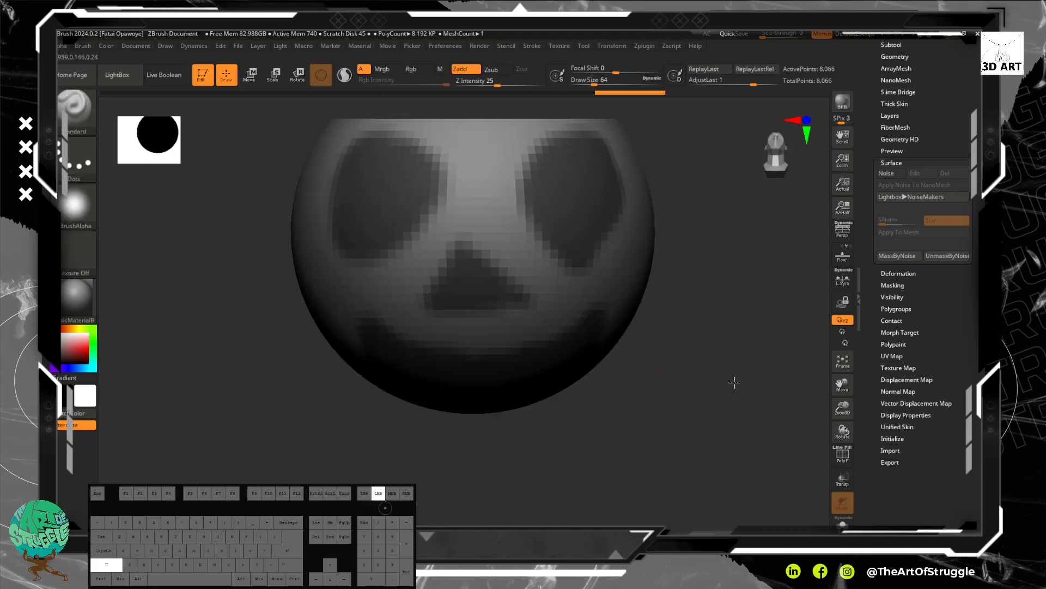
{"action": "left_click", "coordinate": [732, 415], "text": "ctrl"}
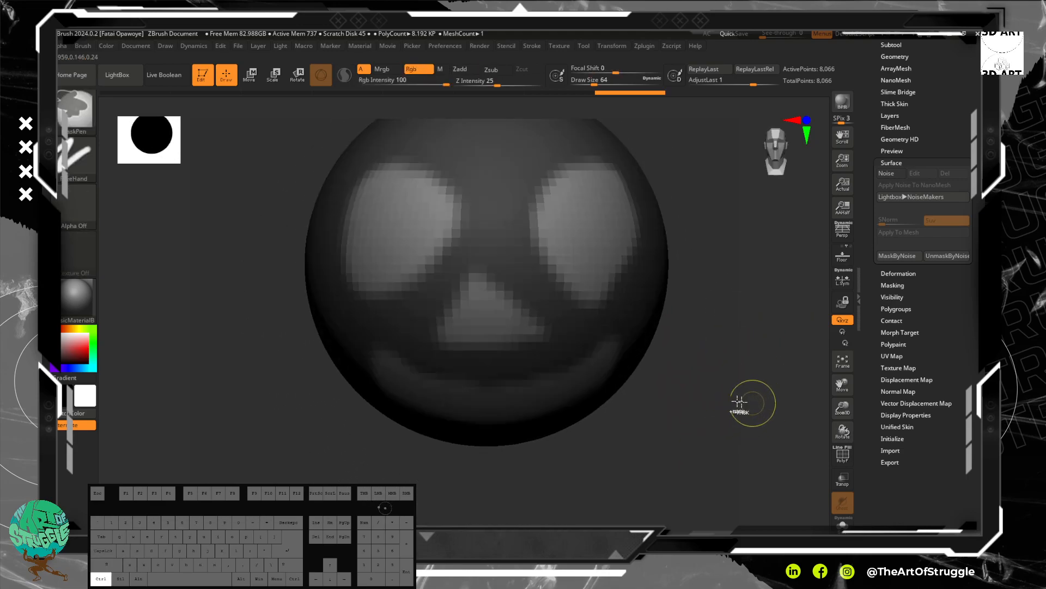
{"action": "left_click_drag", "start_coordinate": [717, 423], "coordinate": [721, 409]}
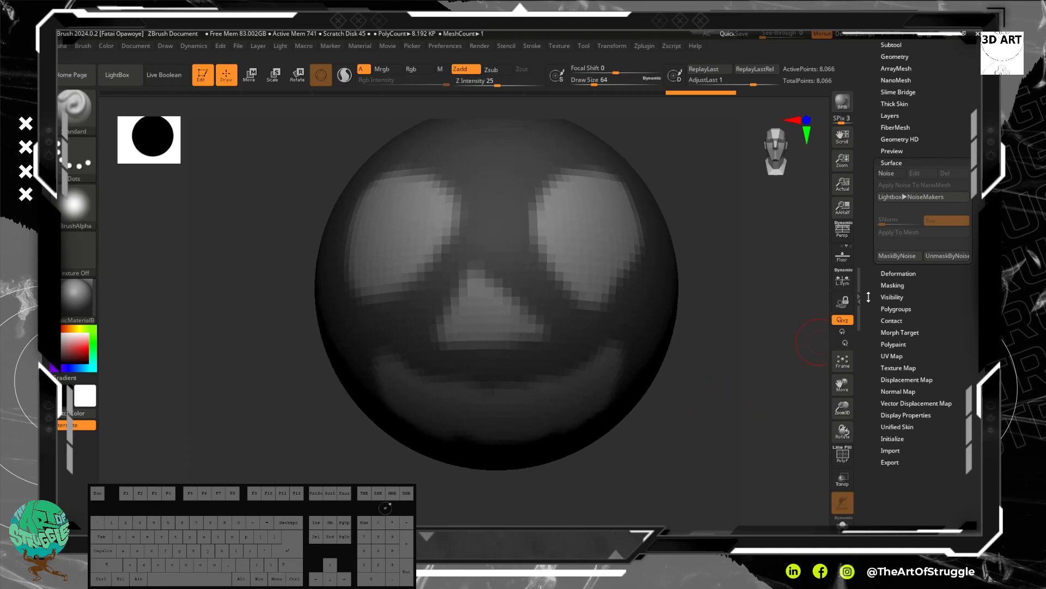
{"action": "left_click", "coordinate": [734, 369], "text": "ctrl"}
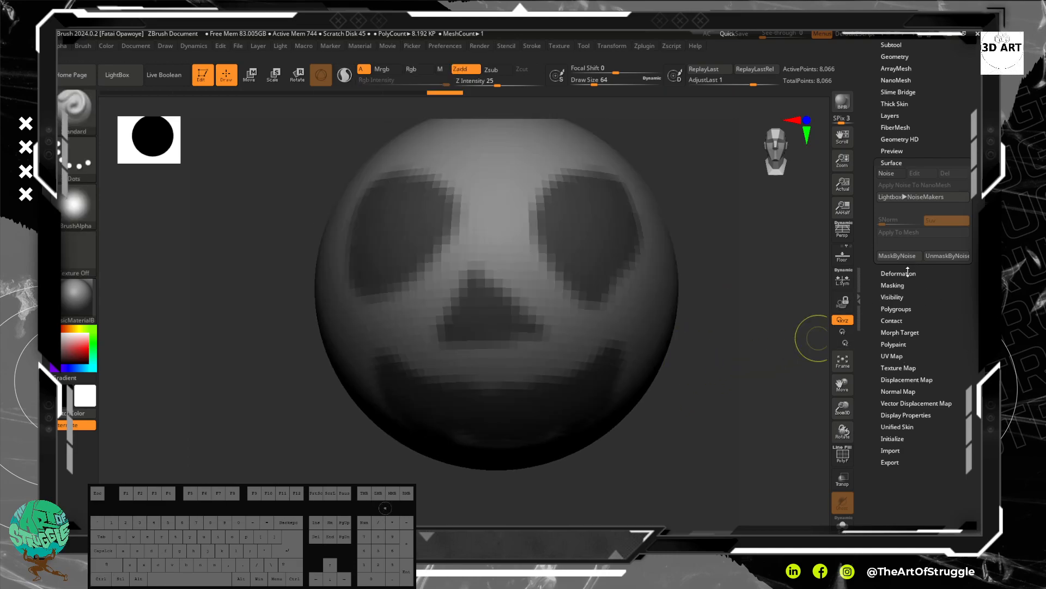
{"action": "left_click", "coordinate": [731, 370], "text": "ctrl"}
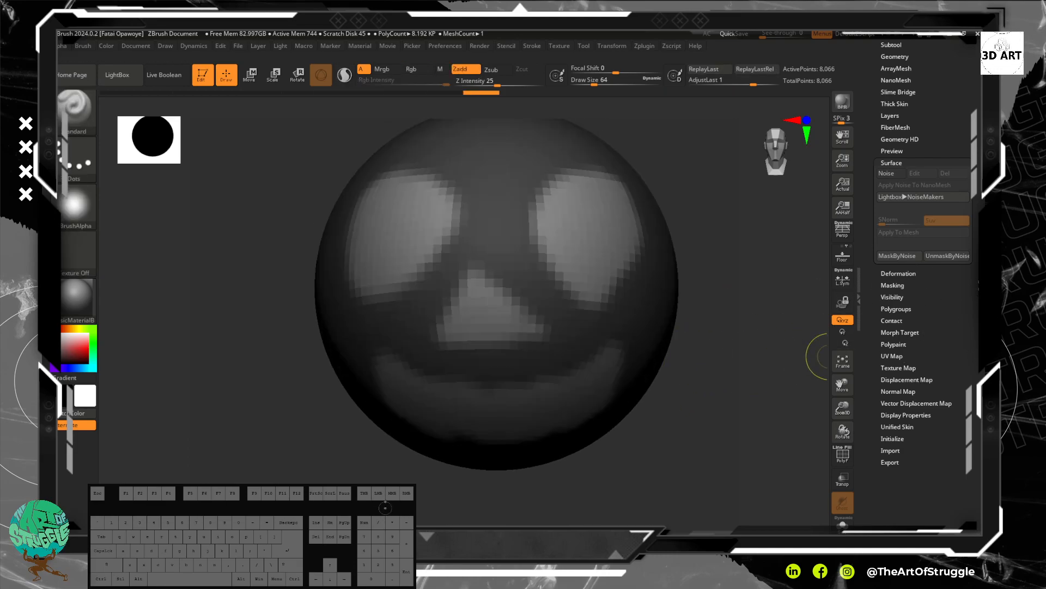
Open NoiseMaker for the masked sphere and load the Scales pattern as its noise plugin.
{"action": "left_click", "coordinate": [898, 172]}
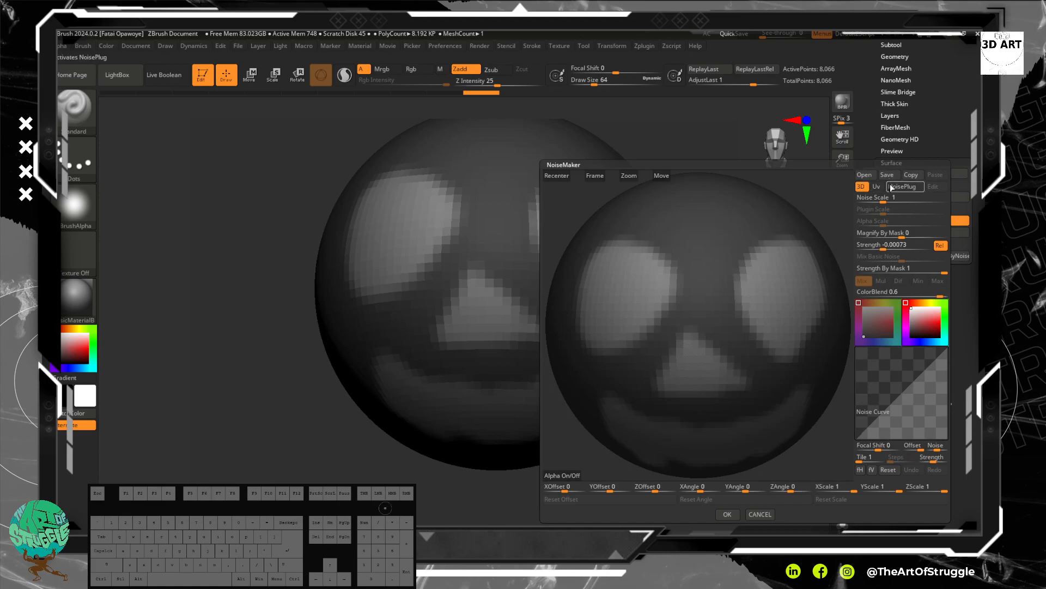
{"action": "left_click", "coordinate": [898, 187]}
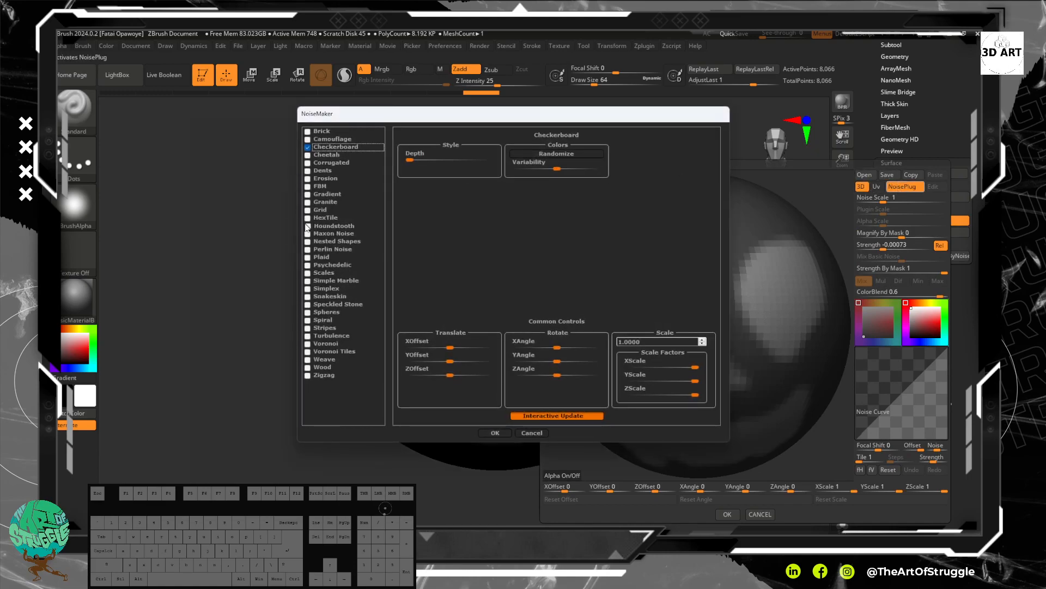
{"action": "left_click", "coordinate": [315, 273]}
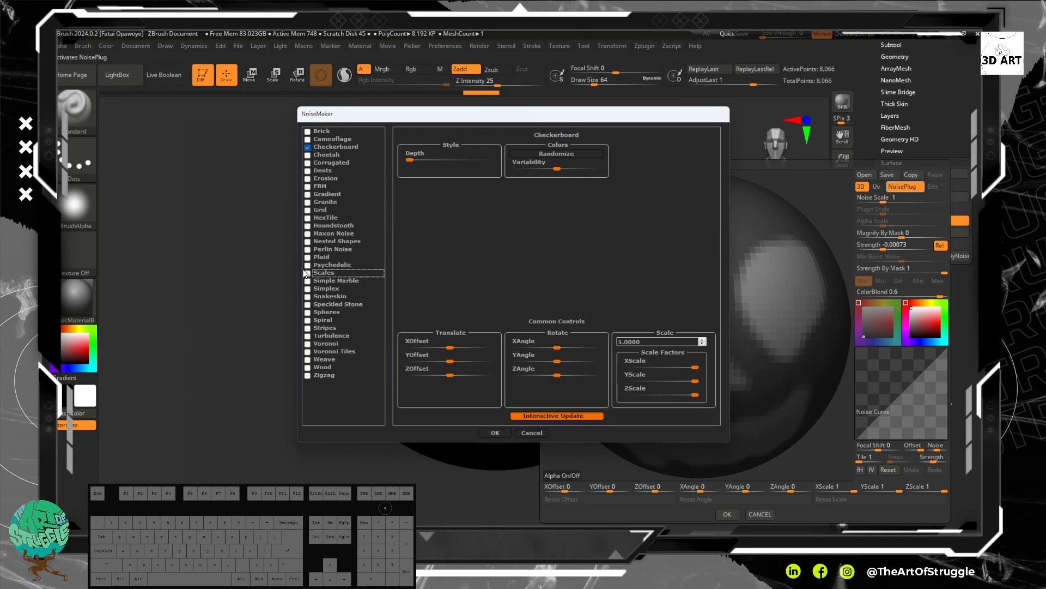
{"action": "left_click_drag", "start_coordinate": [527, 121], "coordinate": [343, 111]}
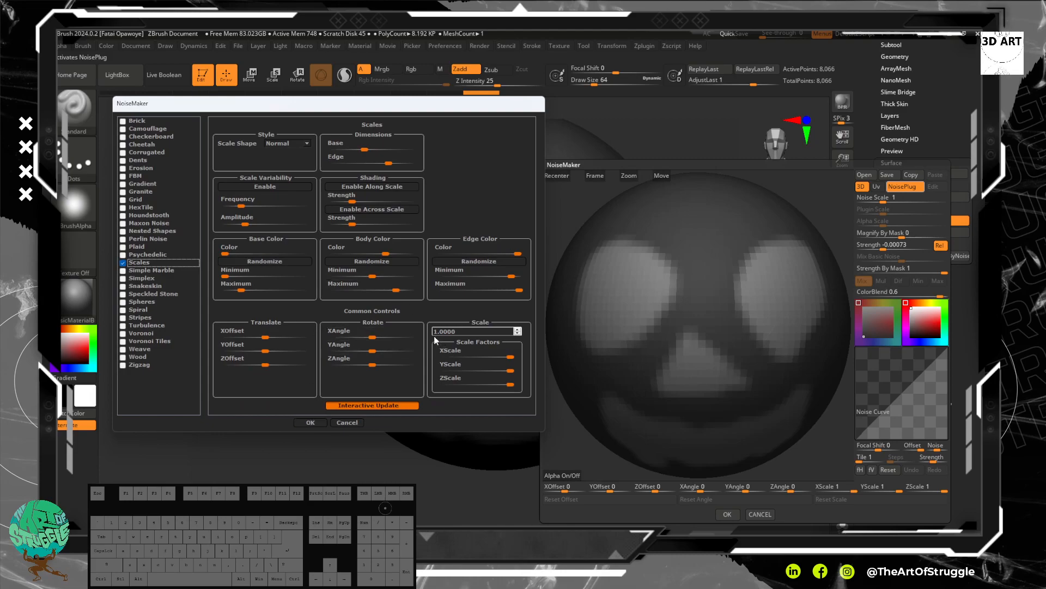
{"action": "left_click_drag", "start_coordinate": [385, 251], "coordinate": [392, 254]}
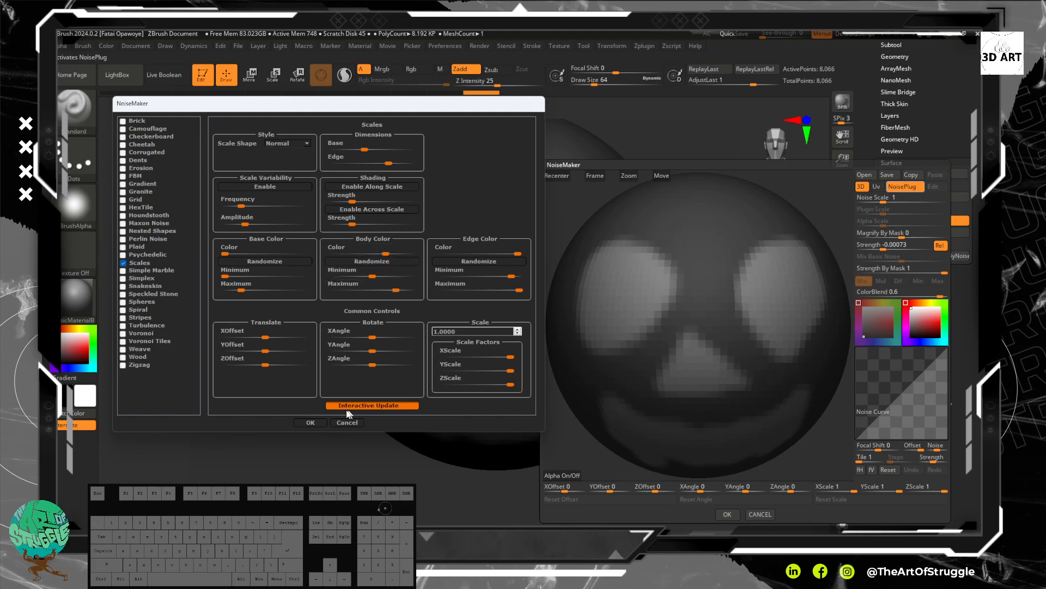
{"action": "left_click", "coordinate": [310, 422]}
{"action": "left_click_drag", "start_coordinate": [884, 248], "coordinate": [905, 248]}
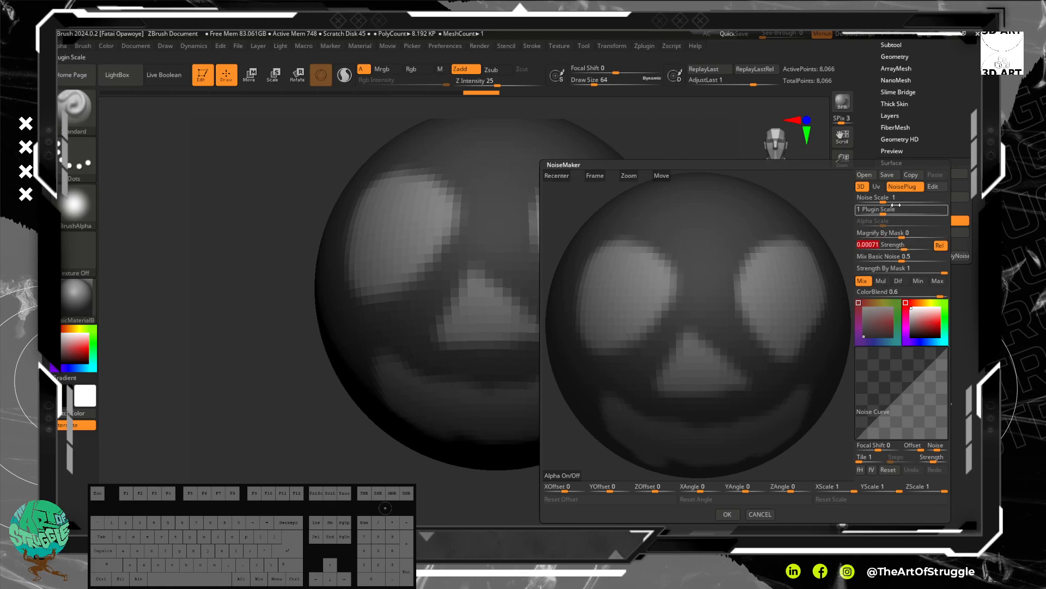
{"action": "mouse_move", "coordinate": [882, 210]}
{"action": "left_mouse_down"}
{"action": "mouse_move", "coordinate": [919, 204]}
{"action": "mouse_move", "coordinate": [896, 203]}
{"action": "left_mouse_up"}
{"action": "left_click_drag", "start_coordinate": [905, 260], "coordinate": [915, 262]}
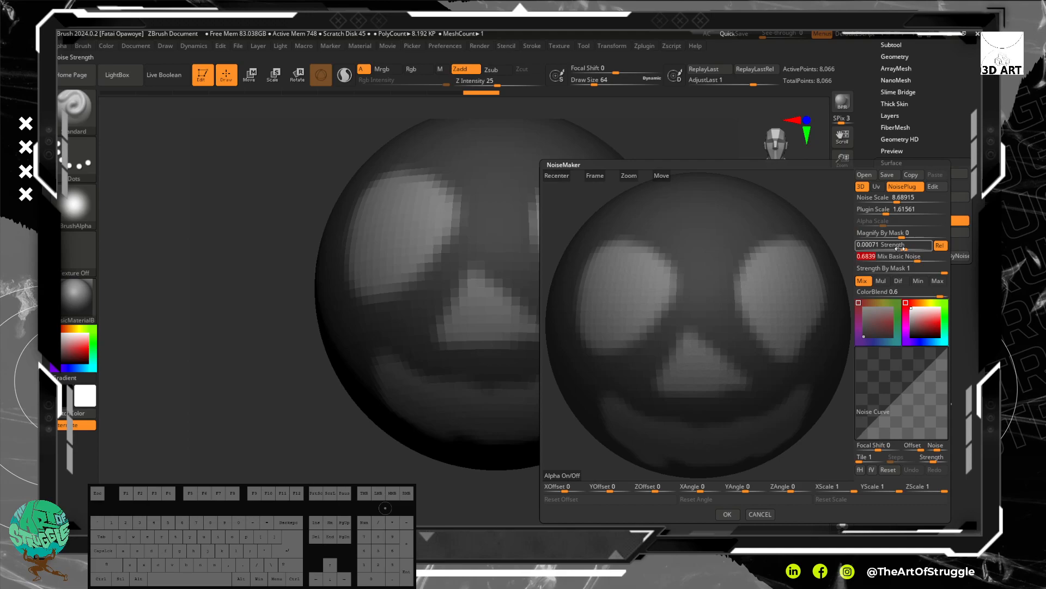
{"action": "mouse_move", "coordinate": [883, 214]}
{"action": "left_mouse_down"}
{"action": "mouse_move", "coordinate": [914, 216]}
{"action": "mouse_move", "coordinate": [884, 221]}
{"action": "left_mouse_up"}
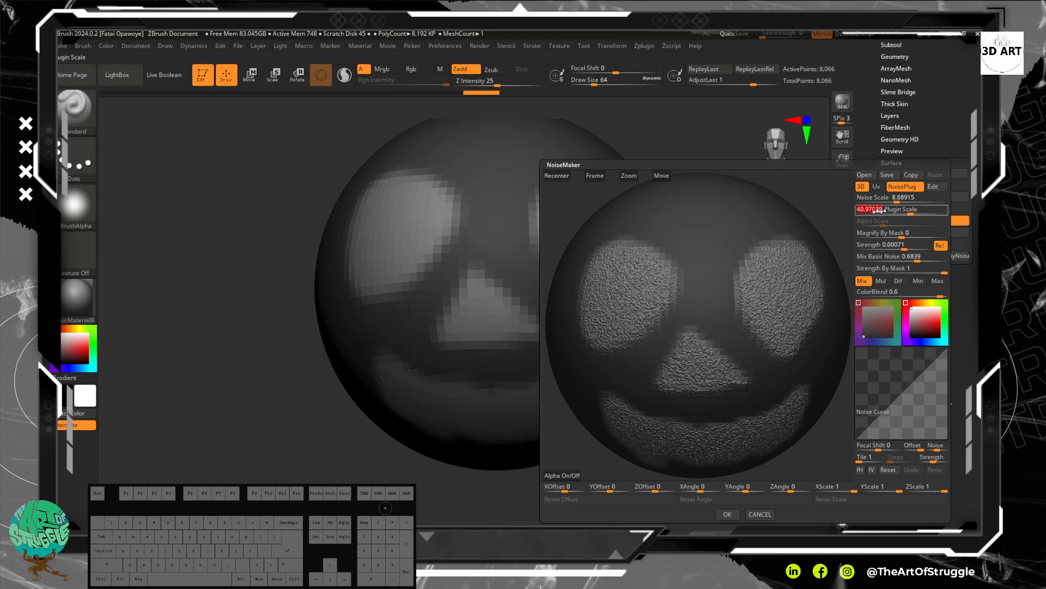
{"action": "key", "text": "ctrl"}
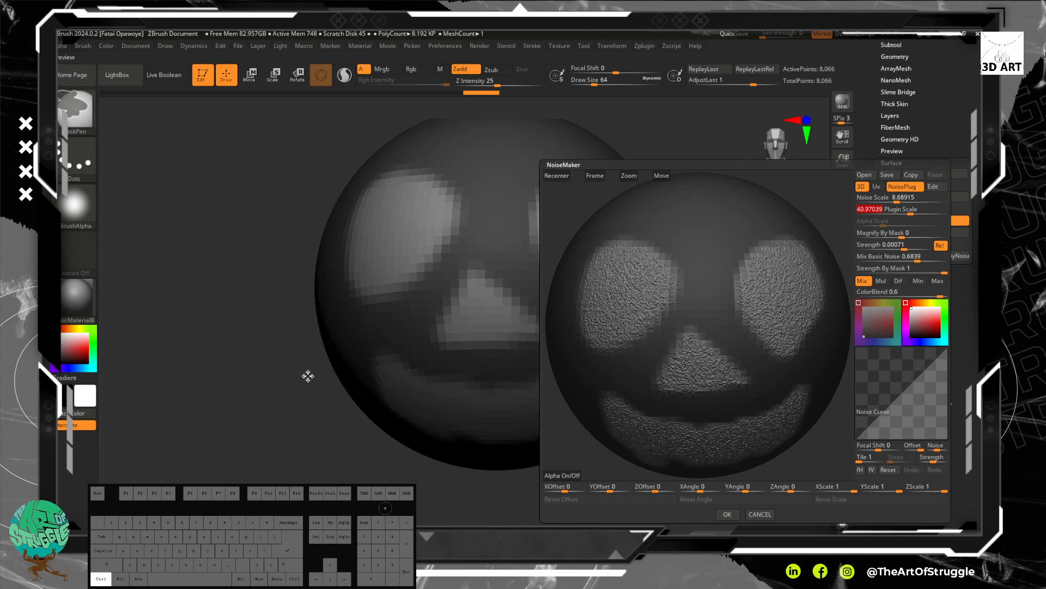
{"action": "left_click", "coordinate": [760, 514]}
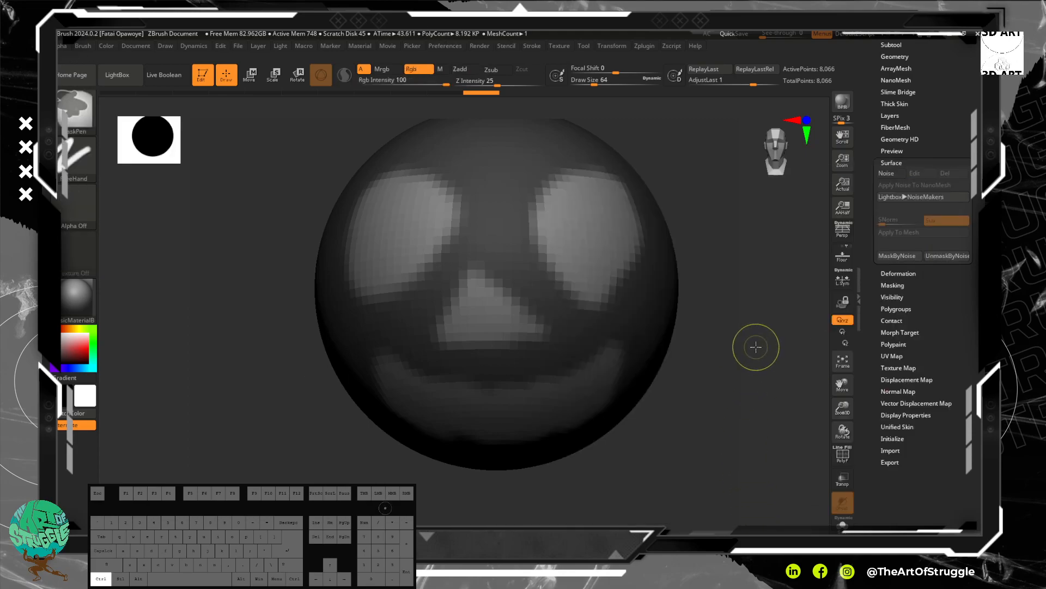
Undo the accidental mask blur and invert the mask so the eyes, nose and mouth are the masked areas.
{"action": "left_click", "coordinate": [614, 216], "text": "ctrl"}
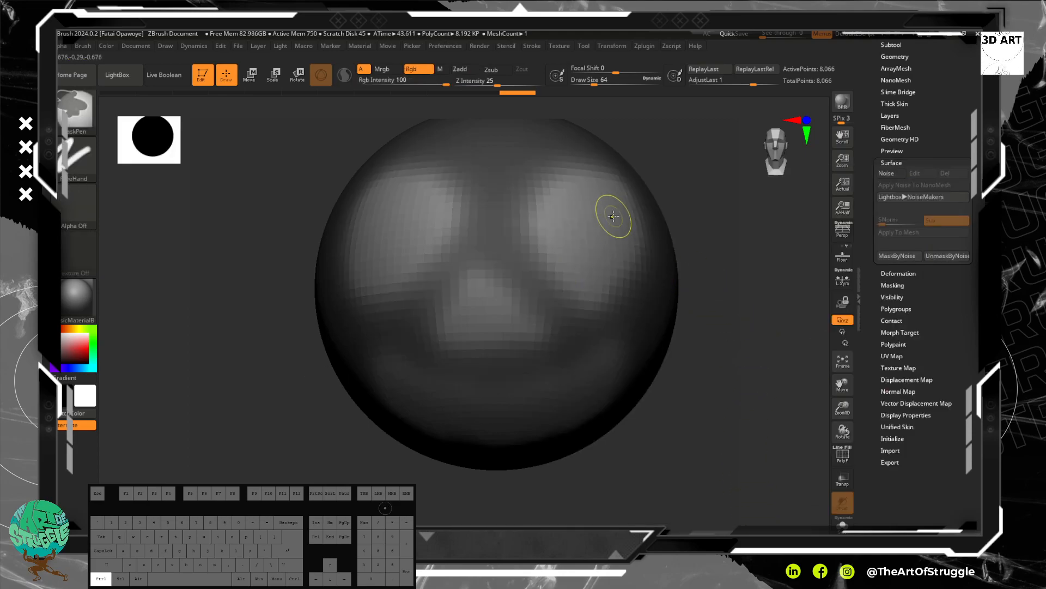
{"action": "key", "text": "ctrl+z"}
{"action": "left_click", "coordinate": [787, 236], "text": "ctrl"}
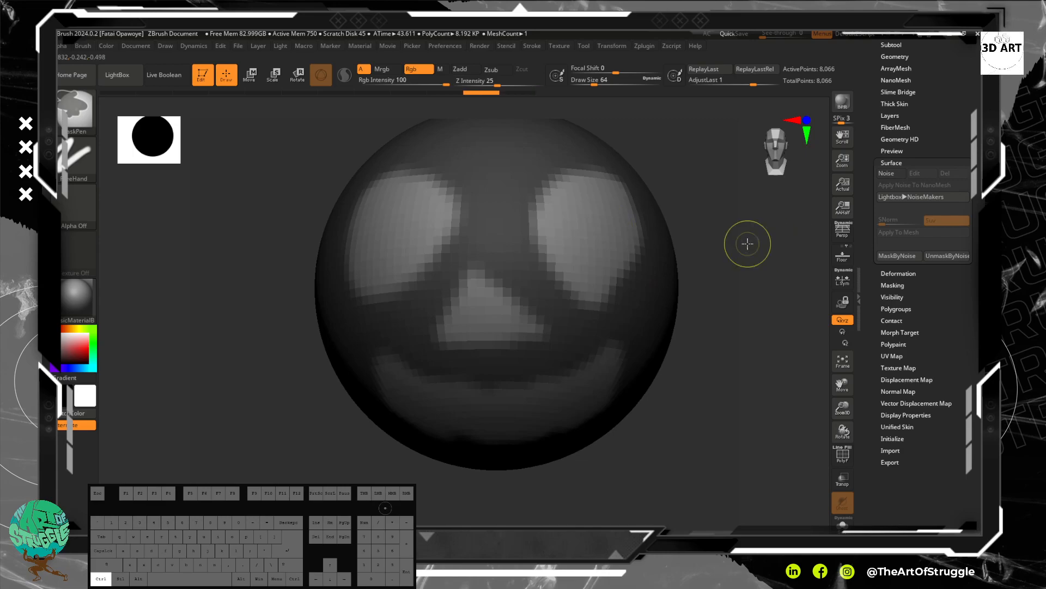
{"action": "mouse_move", "coordinate": [735, 249]}
{"action": "left_mouse_down", "text": "ctrl"}
{"action": "mouse_move", "coordinate": [752, 267]}
{"action": "mouse_move", "coordinate": [738, 281]}
{"action": "left_mouse_up", "text": "ctrl"}
{"action": "key", "text": "ctrl+z"}
{"action": "left_click", "coordinate": [744, 261], "text": "ctrl"}
{"action": "left_click", "coordinate": [724, 265], "text": "ctrl"}
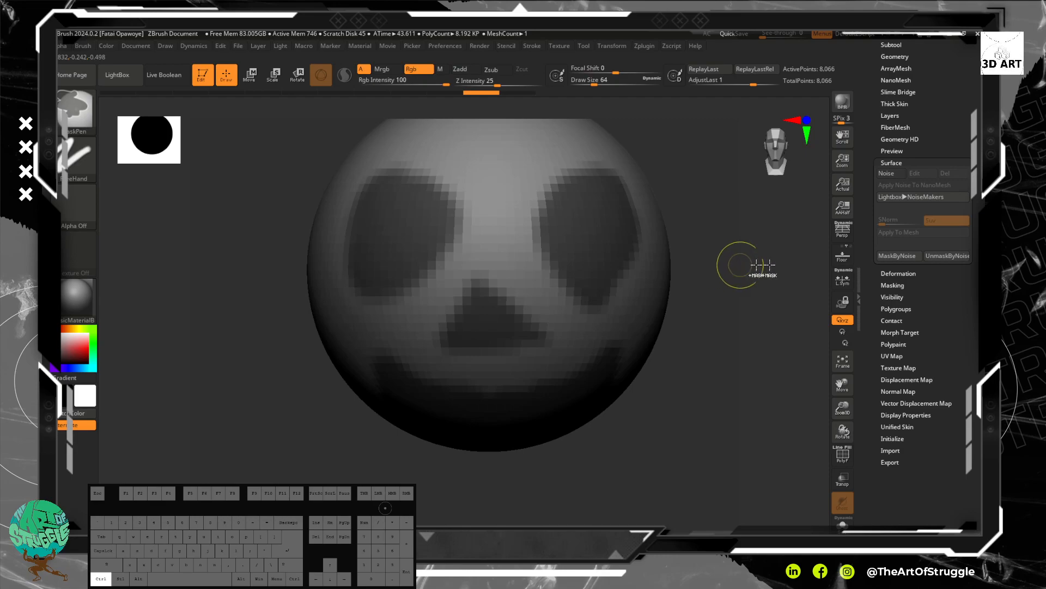
Open NoiseMaker for the inverted-mask sphere and choose Scales as the noise plugin pattern.
{"action": "mouse_move", "coordinate": [898, 176]}
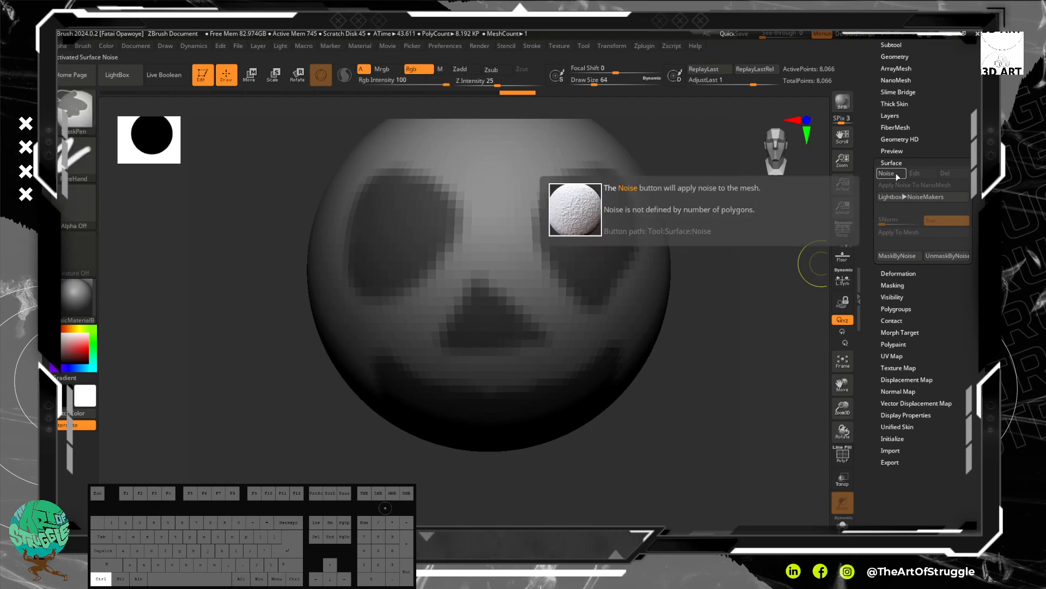
{"action": "left_click", "coordinate": [918, 197]}
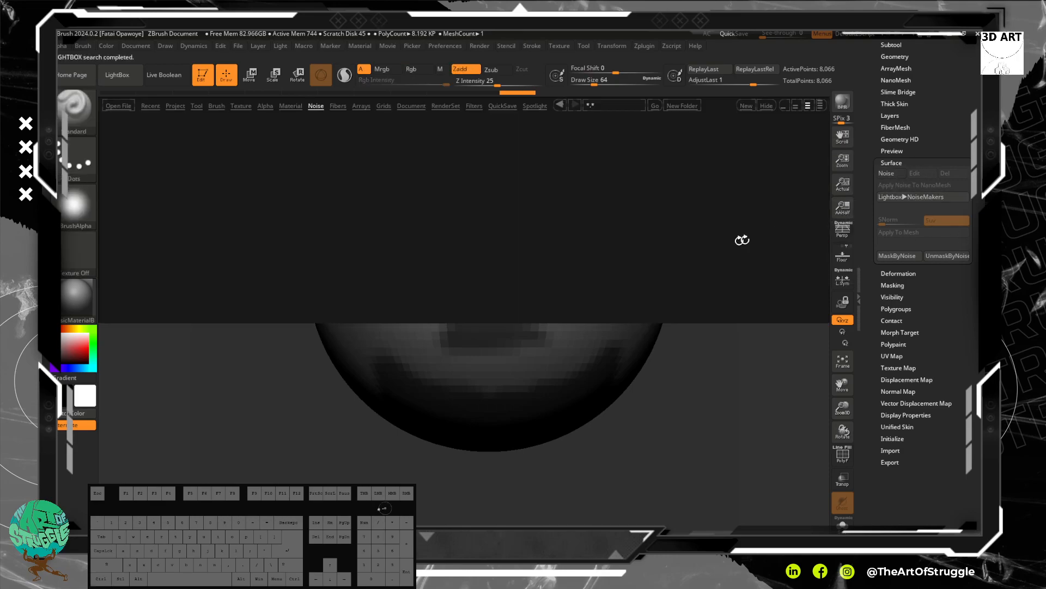
{"action": "left_click", "coordinate": [120, 75]}
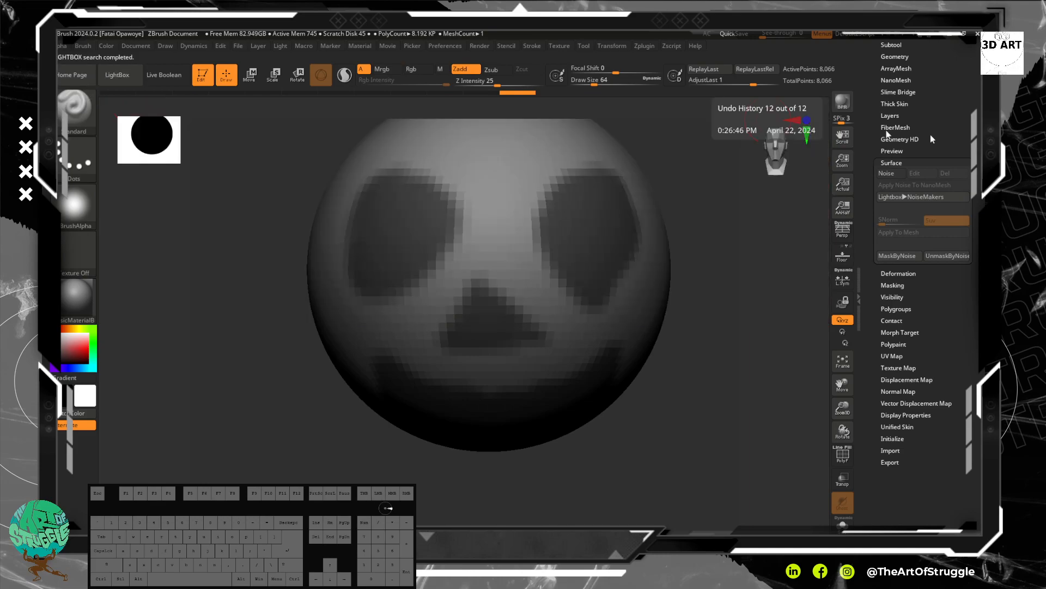
{"action": "left_click", "coordinate": [886, 172]}
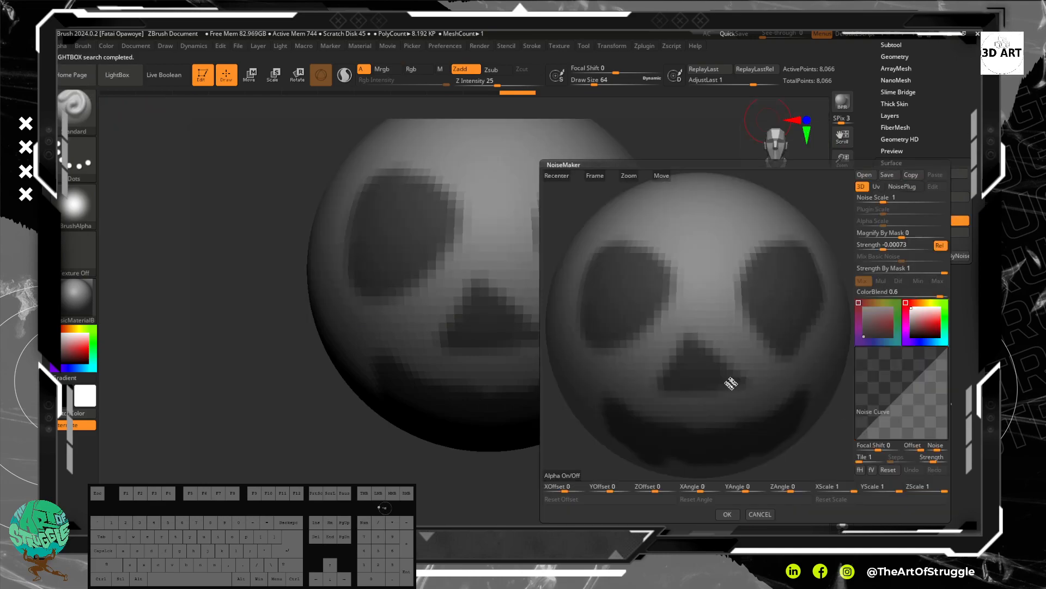
{"action": "mouse_move", "coordinate": [884, 200]}
{"action": "left_mouse_down"}
{"action": "mouse_move", "coordinate": [908, 205]}
{"action": "mouse_move", "coordinate": [888, 208]}
{"action": "left_mouse_up"}
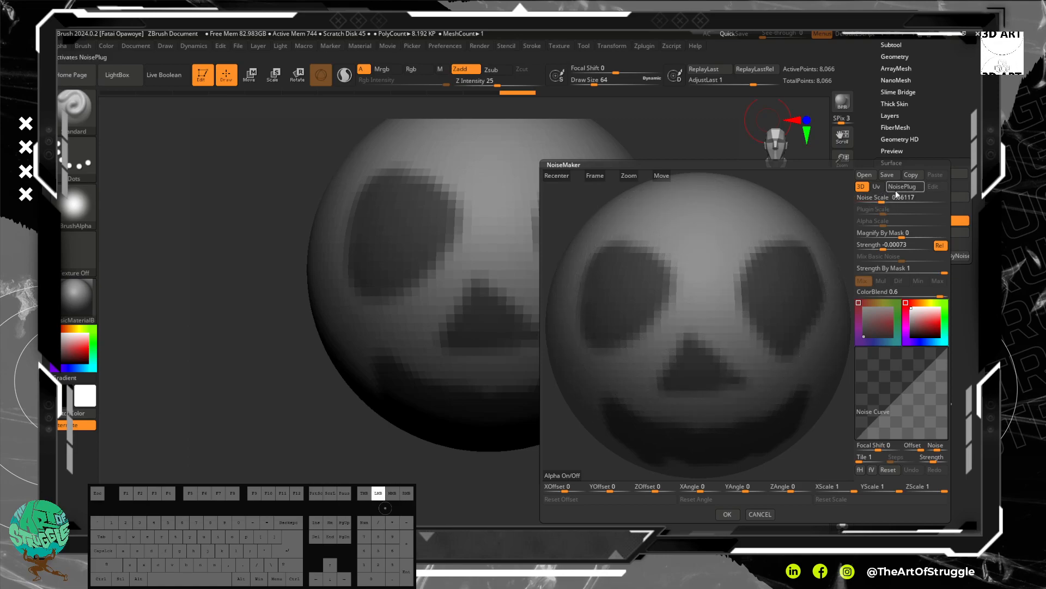
{"action": "left_click", "coordinate": [902, 187]}
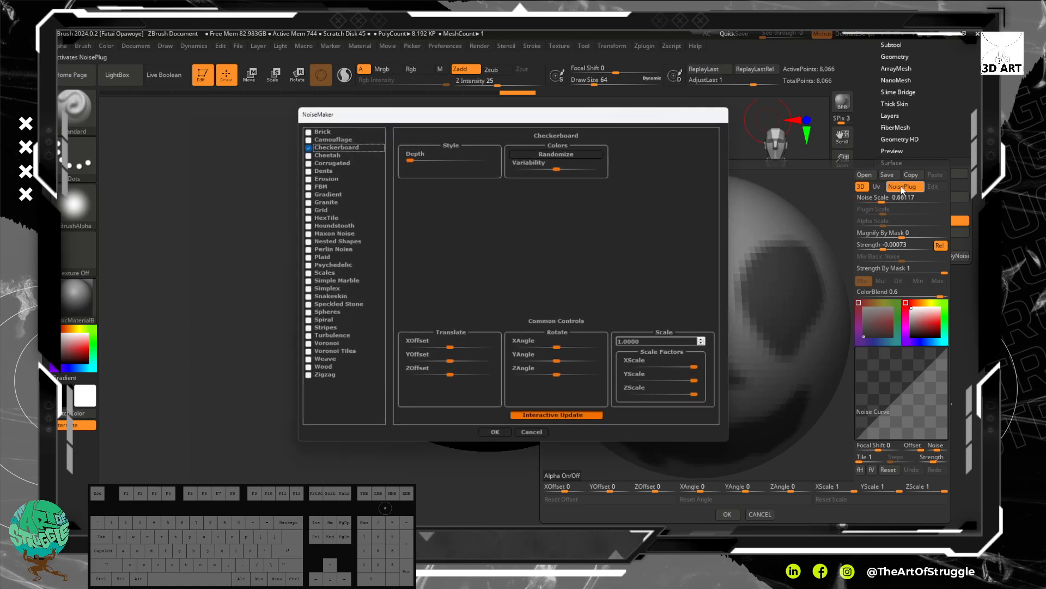
{"action": "left_click", "coordinate": [307, 274]}
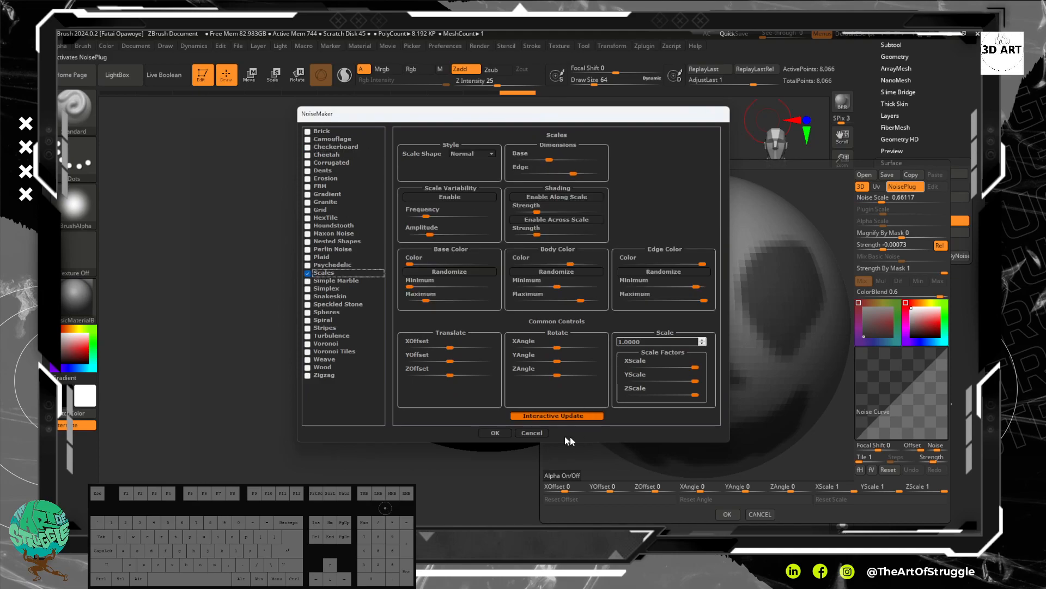
{"action": "left_click", "coordinate": [494, 433]}
Set the Noise Scale to about 13.4, Strength to about 0.032 and Plugin Scale to about 0.146.
{"action": "mouse_move", "coordinate": [903, 211]}
{"action": "left_mouse_down"}
{"action": "mouse_move", "coordinate": [881, 212]}
{"action": "mouse_move", "coordinate": [901, 203]}
{"action": "left_mouse_up"}
{"action": "left_click_drag", "start_coordinate": [890, 245], "coordinate": [918, 248]}
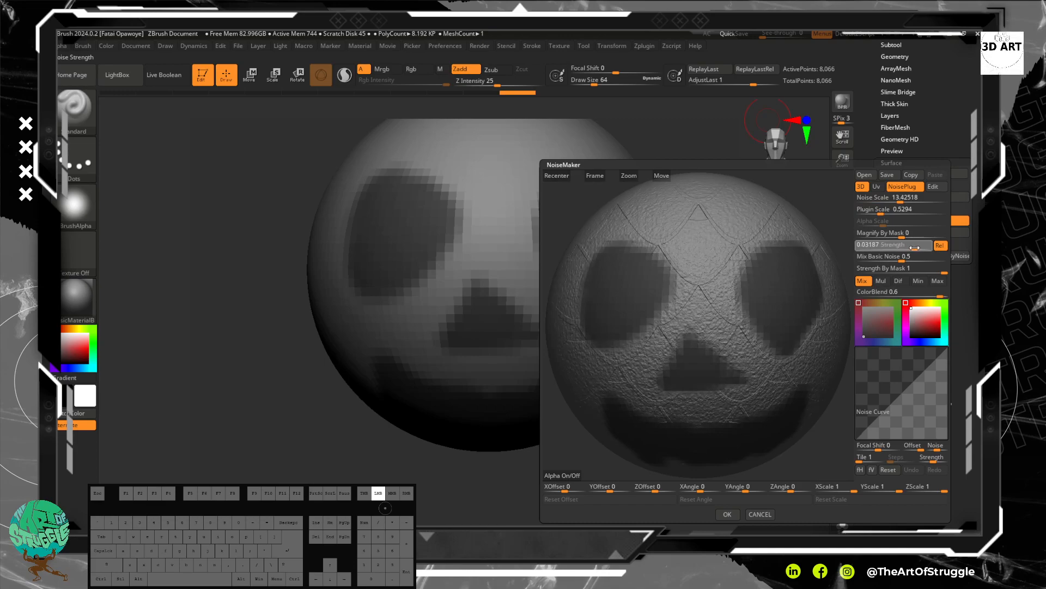
{"action": "mouse_move", "coordinate": [884, 210]}
{"action": "left_mouse_down"}
{"action": "mouse_move", "coordinate": [892, 214]}
{"action": "mouse_move", "coordinate": [876, 216]}
{"action": "left_mouse_up"}
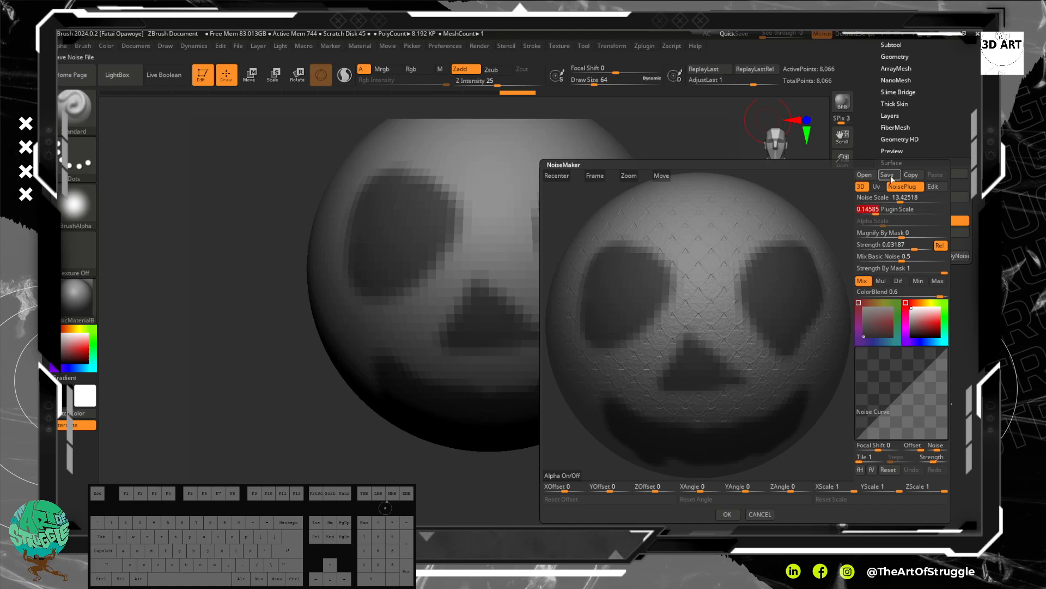
Lower the Scales plugin's Body Color to its minimum and accept the noise with Strength at about -0.08.
{"action": "left_click", "coordinate": [934, 187]}
{"action": "left_click_drag", "start_coordinate": [615, 113], "coordinate": [449, 102]}
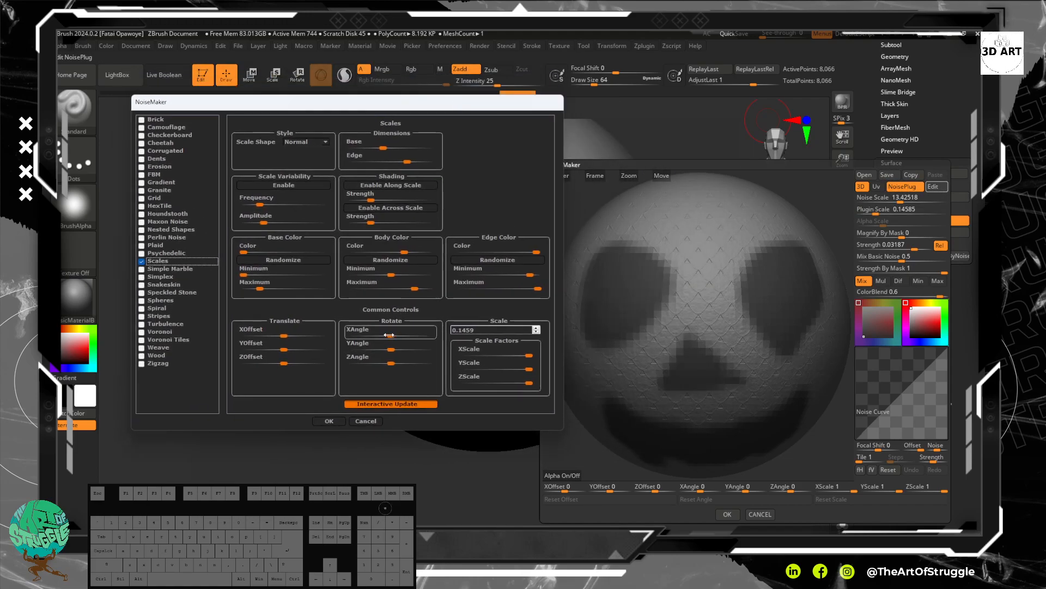
{"action": "left_click_drag", "start_coordinate": [390, 335], "coordinate": [390, 336]}
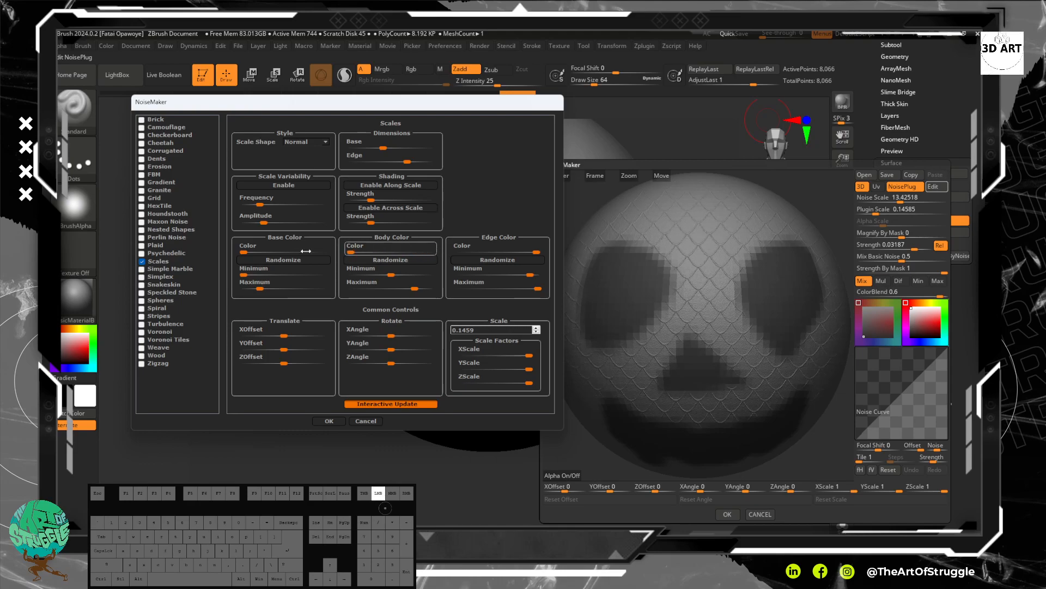
{"action": "left_click", "coordinate": [329, 421]}
{"action": "left_click_drag", "start_coordinate": [915, 248], "coordinate": [868, 254]}
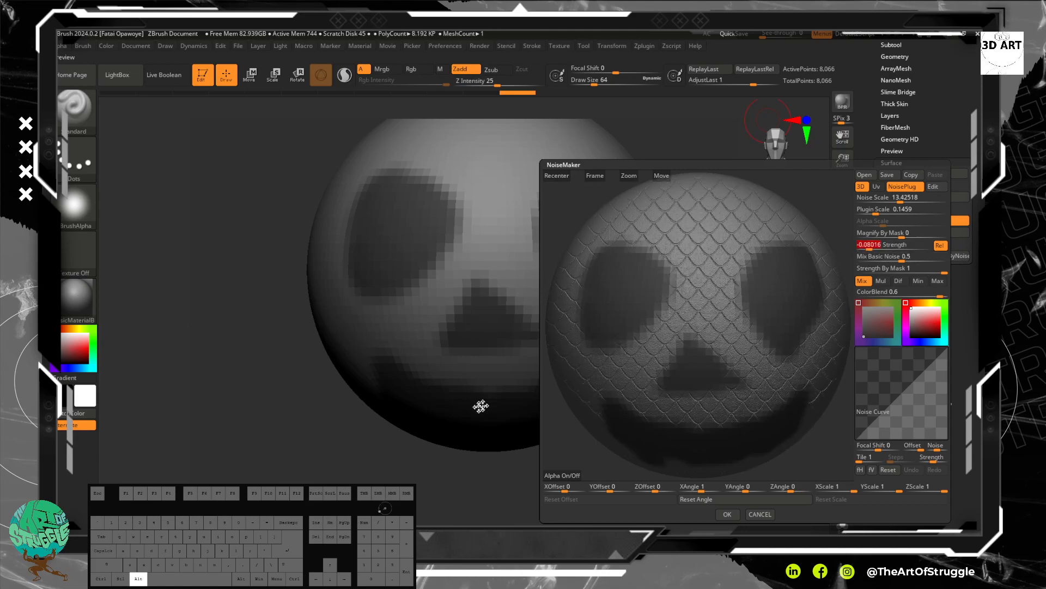
{"action": "left_click", "coordinate": [727, 514]}
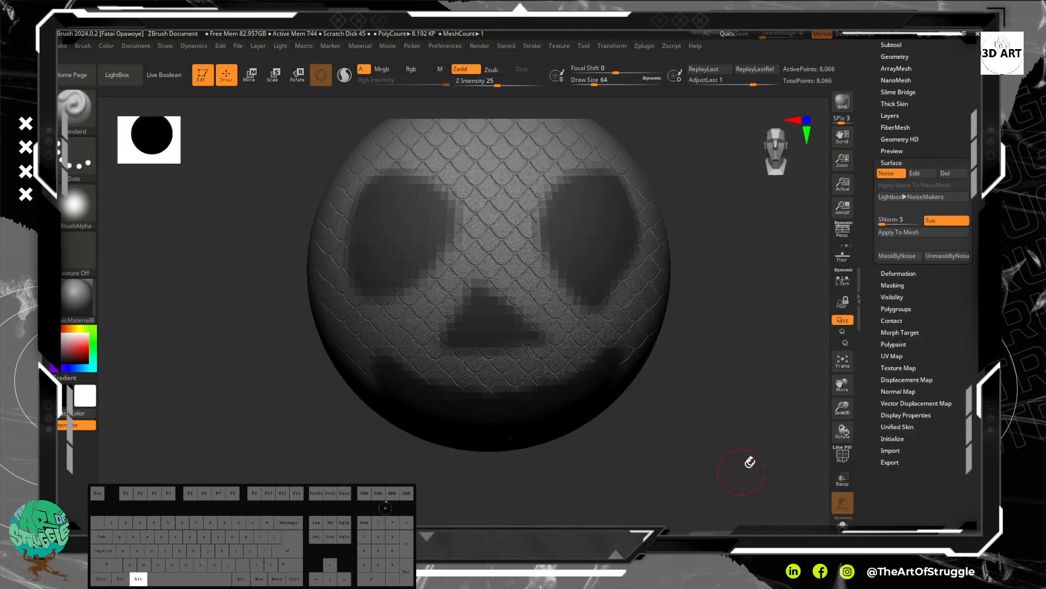
Divide the sphere's geometry repeatedly, up to about 463,000 points.
{"action": "scroll", "coordinate": [908, 158], "scroll_direction": "up", "scroll_amount": 3}
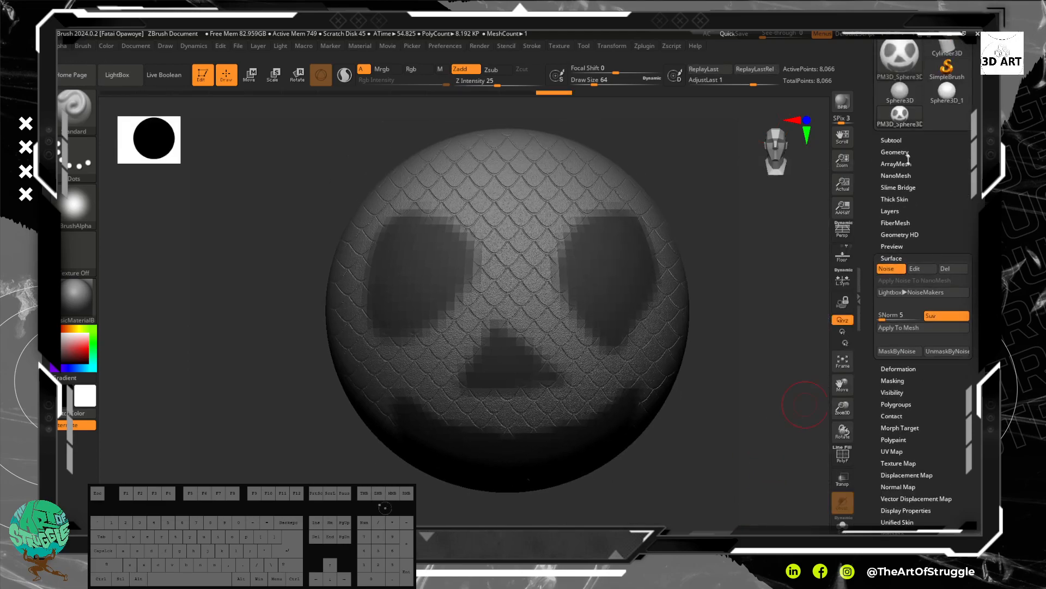
{"action": "left_click", "coordinate": [895, 153]}
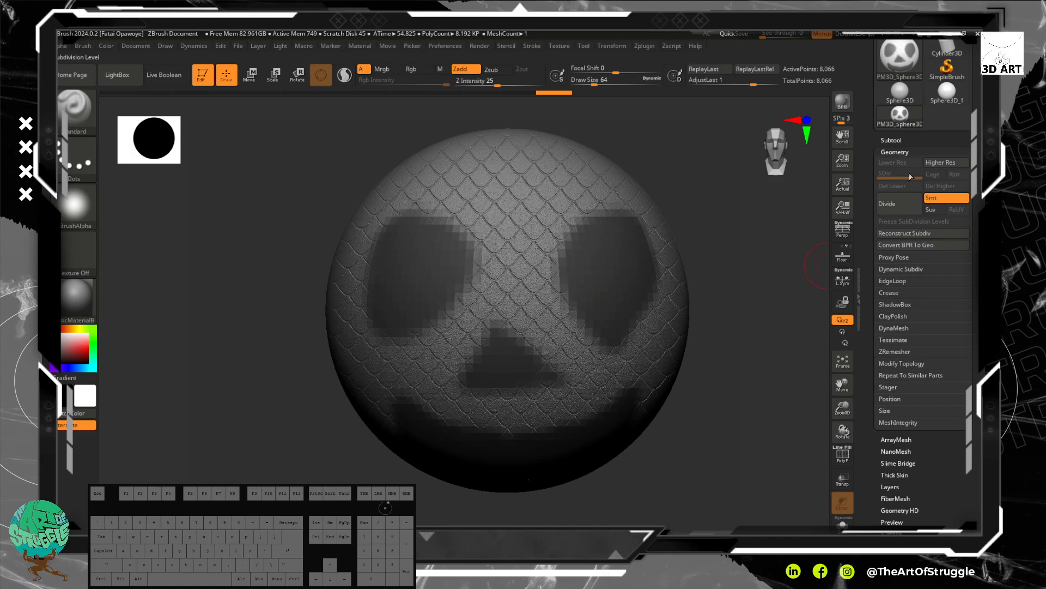
{"action": "left_click", "coordinate": [887, 204]}
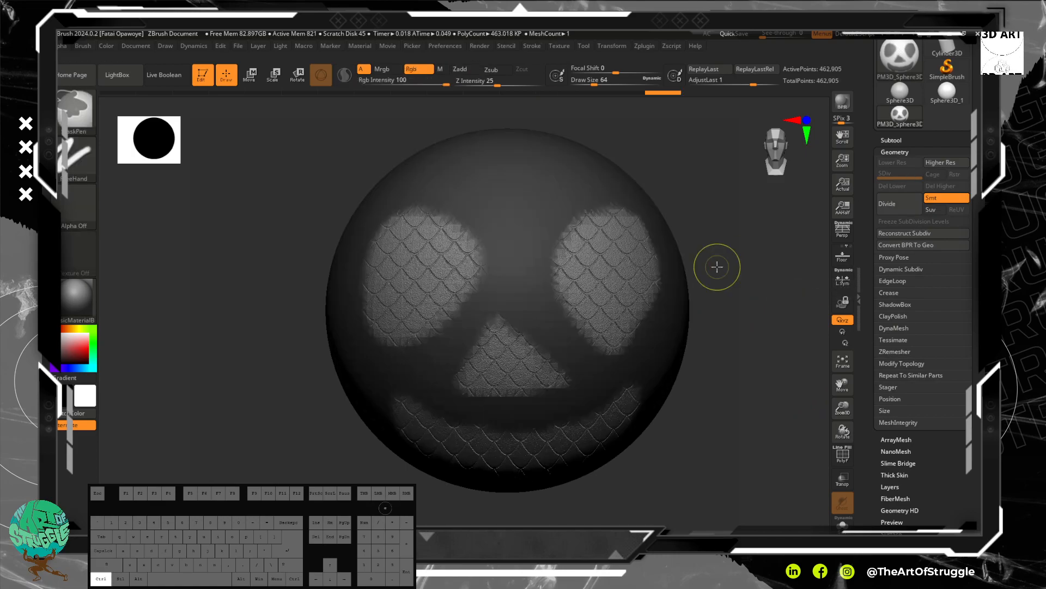
Flip the mask back and forth to compare the scales in both areas, finishing with the eyes, nose and mouth masked.
{"action": "left_click_drag", "start_coordinate": [776, 290], "coordinate": [771, 285], "text": "ctrl"}
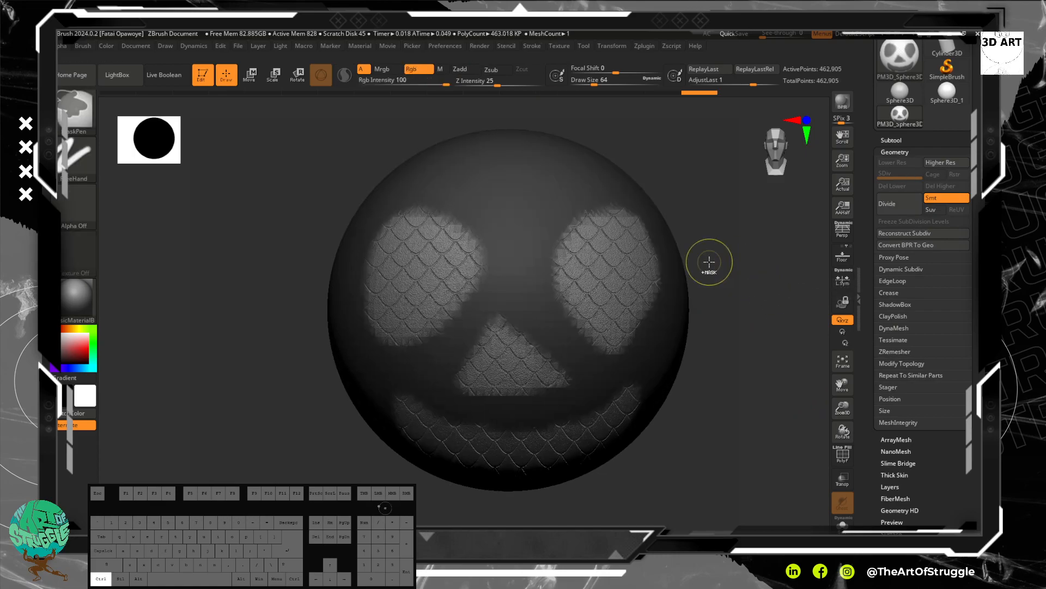
{"action": "left_click", "coordinate": [714, 228], "text": "ctrl"}
{"action": "left_click", "coordinate": [704, 211], "text": "ctrl"}
{"action": "left_click", "coordinate": [699, 202], "text": "ctrl"}
{"action": "left_click", "coordinate": [702, 202], "text": "ctrl"}
{"action": "left_click", "coordinate": [702, 202], "text": "ctrl"}
{"action": "left_click", "coordinate": [702, 201], "text": "ctrl"}
{"action": "left_click", "coordinate": [702, 202], "text": "ctrl"}
{"action": "left_click", "coordinate": [702, 202], "text": "ctrl"}
{"action": "left_click", "coordinate": [702, 202], "text": "ctrl"}
{"action": "left_click", "coordinate": [702, 202], "text": "ctrl"}
{"action": "left_click", "coordinate": [702, 201], "text": "ctrl"}
{"action": "left_click", "coordinate": [702, 202], "text": "ctrl"}
{"action": "left_click", "coordinate": [702, 202], "text": "ctrl"}
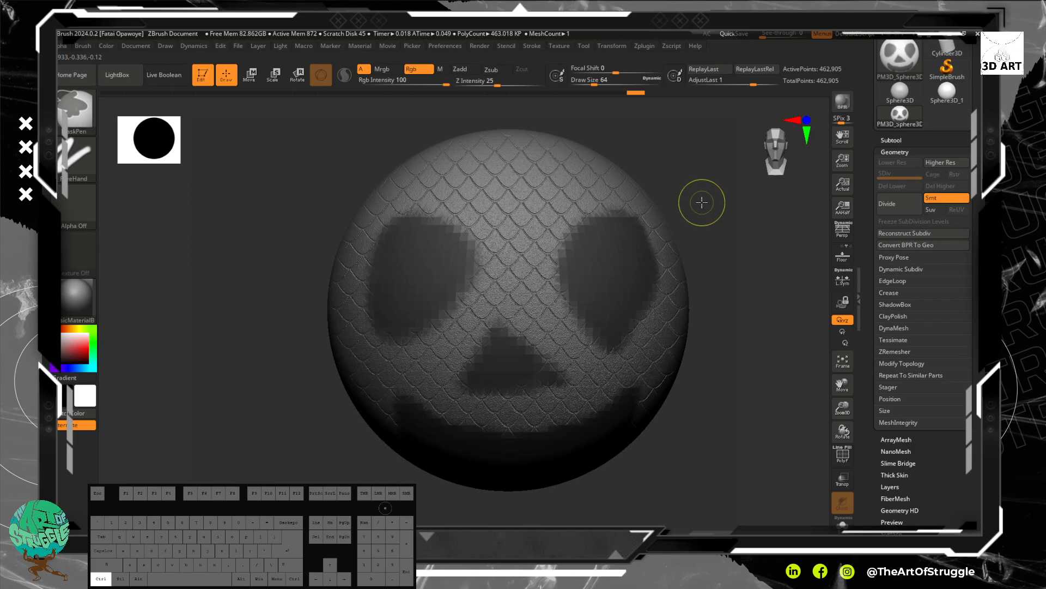
{"action": "key", "text": "ctrl"}
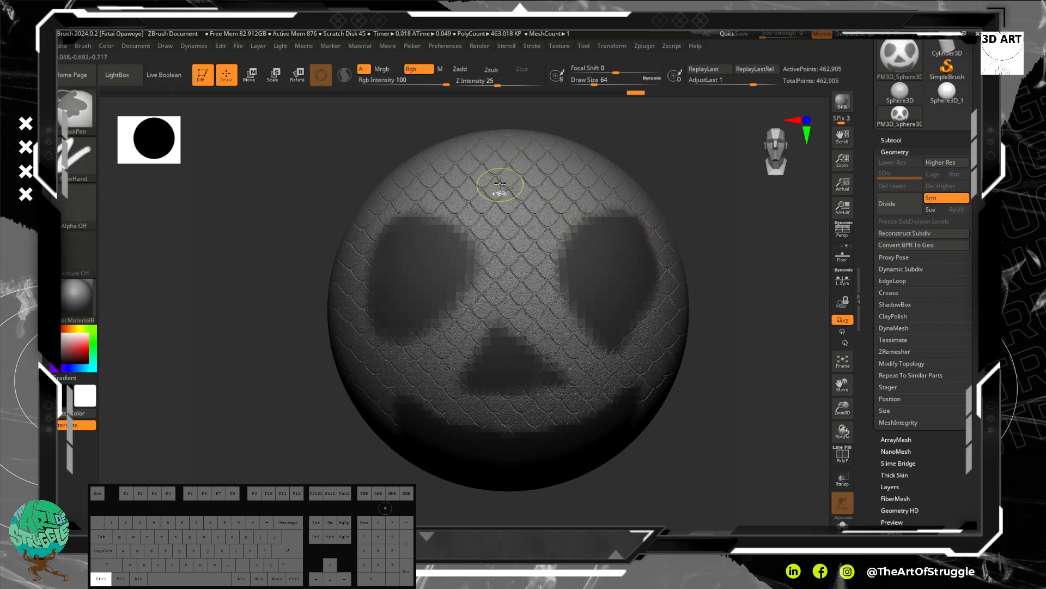
From a side view, mask a broad vertical band around the sphere's middle with adjoining rectangular masks.
{"action": "mouse_move", "coordinate": [700, 323]}
{"action": "left_mouse_down"}
{"action": "mouse_move", "coordinate": [755, 315]}
{"action": "mouse_move", "coordinate": [744, 287]}
{"action": "left_mouse_up"}
{"action": "key", "text": "ctrl"}
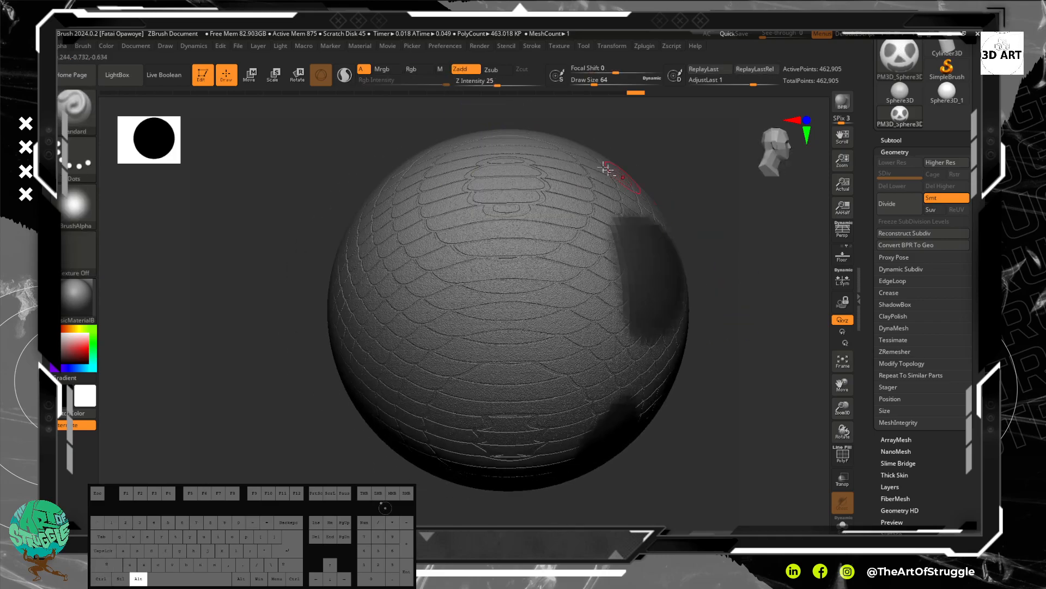
{"action": "key", "text": "ctrl"}
{"action": "right_click_drag", "start_coordinate": [544, 111], "coordinate": [507, 133], "text": "ctrl"}
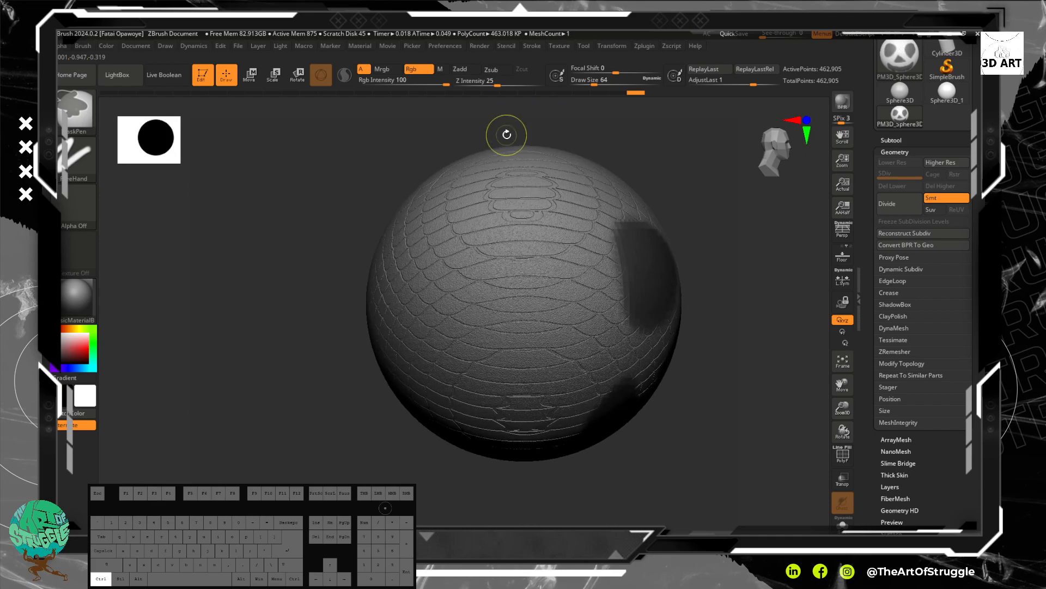
{"action": "left_click_drag", "start_coordinate": [473, 120], "coordinate": [554, 480], "text": "ctrl+alt"}
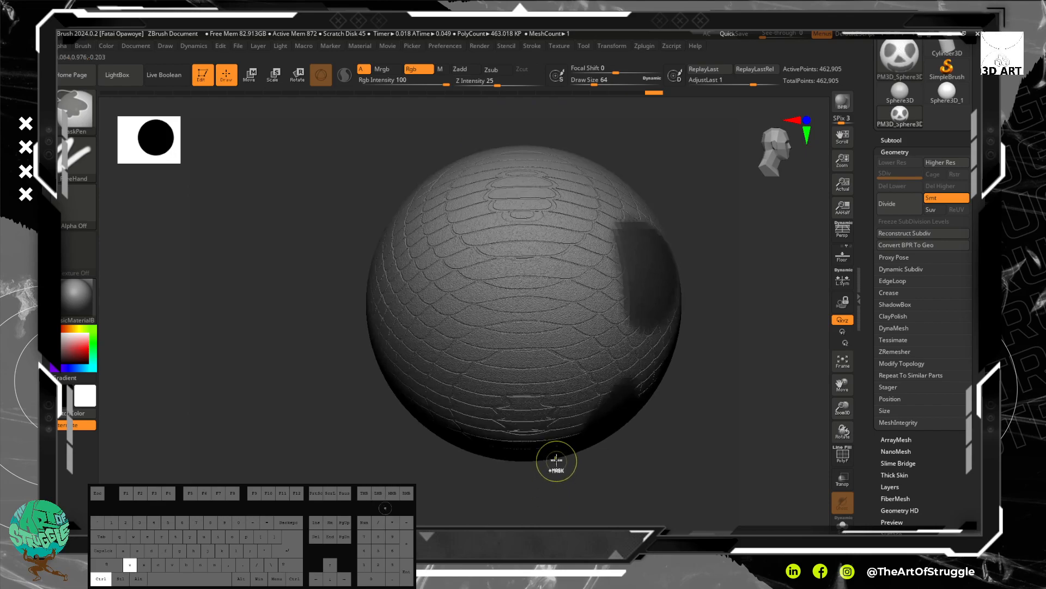
{"action": "left_click_drag", "start_coordinate": [526, 128], "coordinate": [501, 468], "text": "ctrl"}
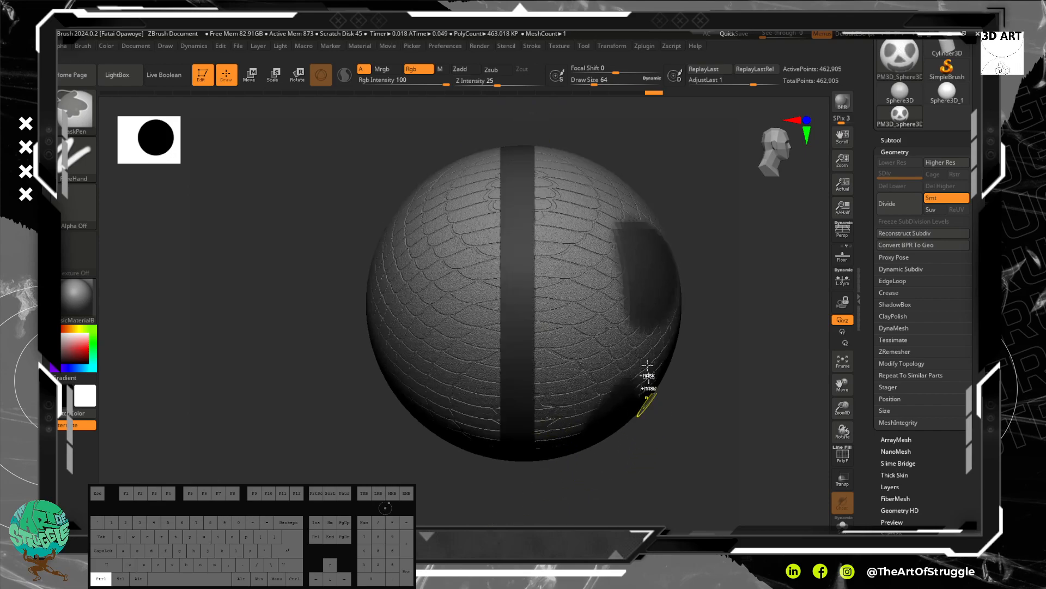
{"action": "left_click_drag", "start_coordinate": [464, 134], "coordinate": [500, 484], "text": "ctrl"}
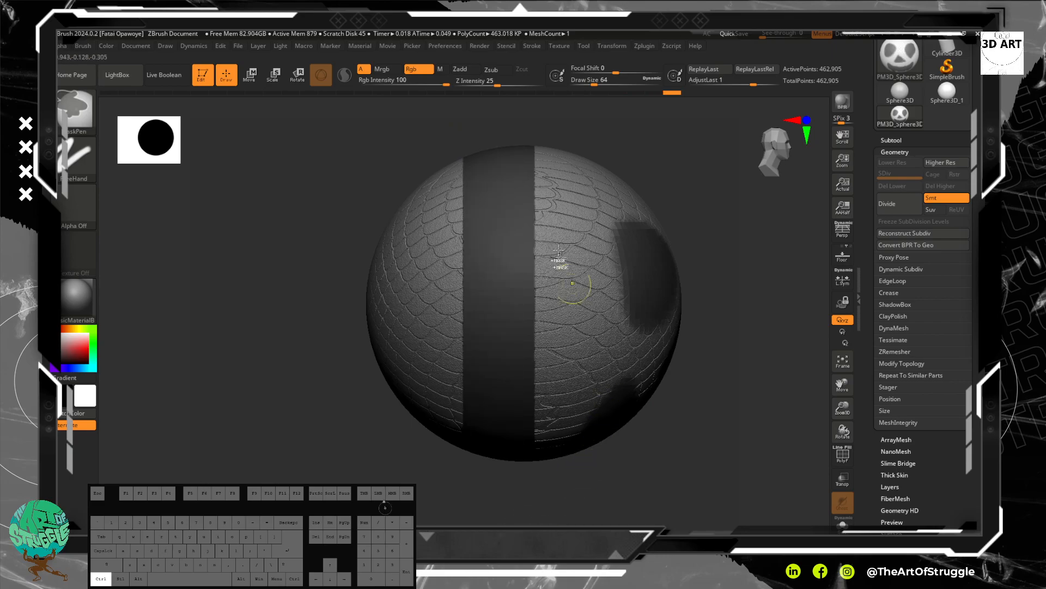
{"action": "left_click_drag", "start_coordinate": [503, 118], "coordinate": [570, 504], "text": "ctrl"}
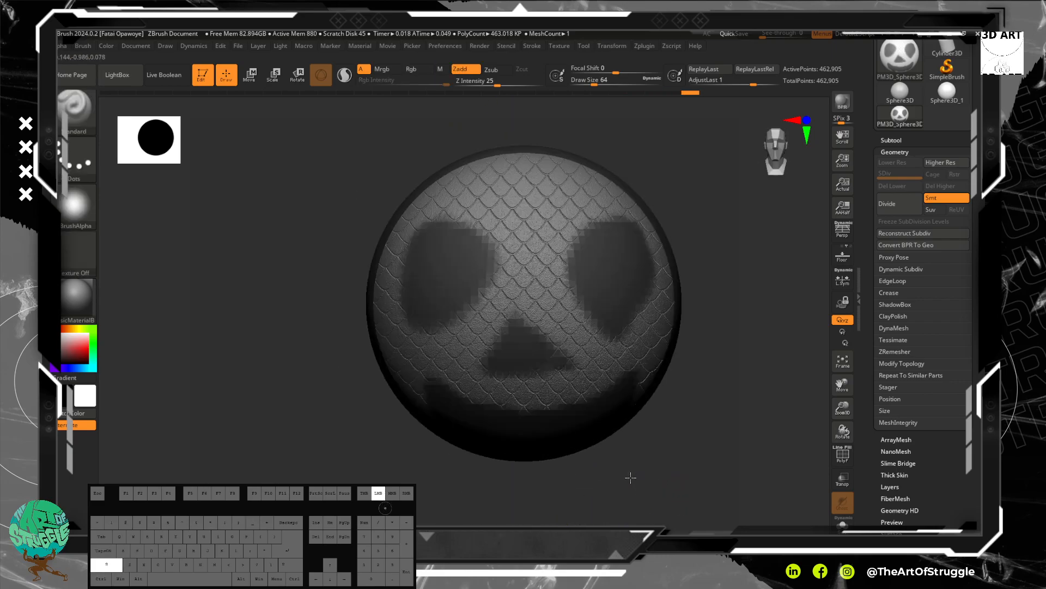
Unmask a small pupil-like spot in the centre of each masked eye.
{"action": "left_click_drag", "start_coordinate": [674, 457], "coordinate": [647, 443], "text": "alt"}
{"action": "left_click_drag", "start_coordinate": [695, 363], "coordinate": [697, 388], "text": "alt"}
{"action": "mouse_move", "coordinate": [579, 296]}
{"action": "left_mouse_down", "text": "ctrl+alt"}
{"action": "mouse_move", "coordinate": [577, 262]}
{"action": "mouse_move", "coordinate": [576, 278]}
{"action": "mouse_move", "coordinate": [583, 272]}
{"action": "left_mouse_up", "text": "ctrl+alt"}
{"action": "left_click_drag", "start_coordinate": [414, 262], "coordinate": [413, 271], "text": "ctrl+alt"}
Retouch the mouth mask with unmasking and masking strokes across it and along its lower edge.
{"action": "left_click_drag", "start_coordinate": [735, 385], "coordinate": [736, 322], "text": "alt"}
{"action": "mouse_move", "coordinate": [659, 411]}
{"action": "left_mouse_down"}
{"action": "mouse_move", "coordinate": [656, 366]}
{"action": "mouse_move", "coordinate": [525, 355]}
{"action": "left_mouse_up"}
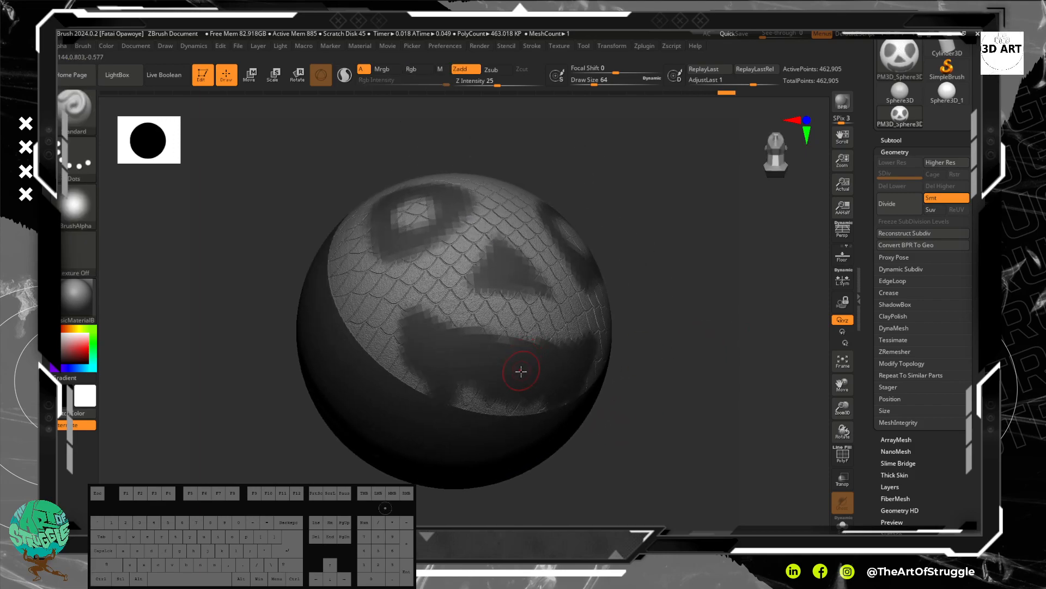
{"action": "left_click_drag", "start_coordinate": [451, 359], "coordinate": [561, 385], "text": "ctrl+alt"}
{"action": "mouse_move", "coordinate": [708, 438]}
{"action": "left_mouse_down"}
{"action": "mouse_move", "coordinate": [714, 467]}
{"action": "mouse_move", "coordinate": [733, 479]}
{"action": "left_mouse_up"}
{"action": "left_click_drag", "start_coordinate": [696, 406], "coordinate": [709, 457], "text": "alt"}
{"action": "mouse_move", "coordinate": [428, 381]}
{"action": "left_mouse_down", "text": "ctrl"}
{"action": "mouse_move", "coordinate": [444, 397]}
{"action": "mouse_move", "coordinate": [584, 407]}
{"action": "mouse_move", "coordinate": [445, 414]}
{"action": "left_mouse_up", "text": "ctrl"}
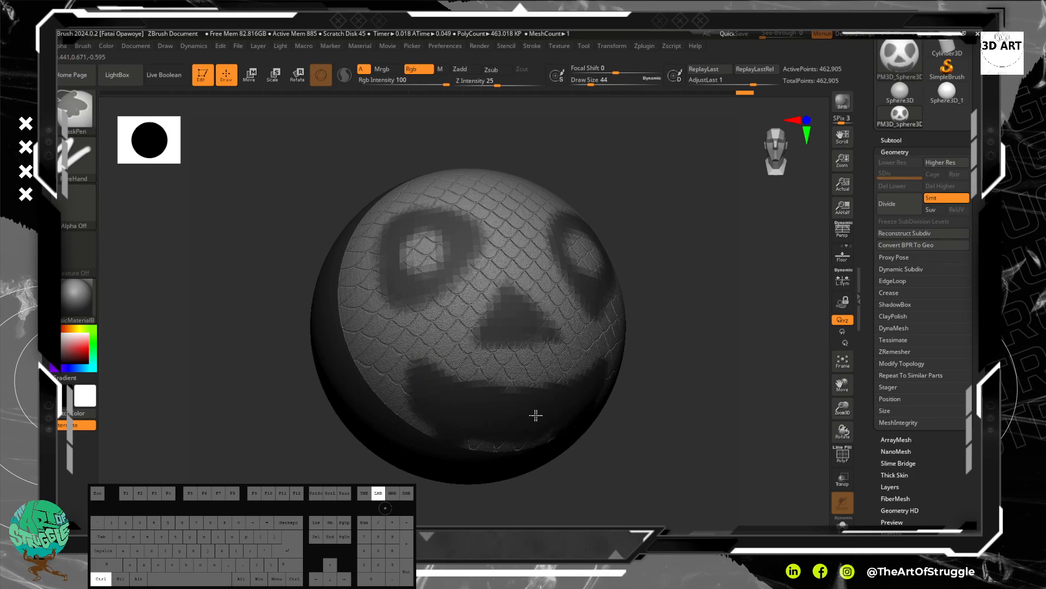
{"action": "left_click_drag", "start_coordinate": [534, 414], "coordinate": [546, 412], "text": "ctrl"}
{"action": "left_click_drag", "start_coordinate": [657, 383], "coordinate": [643, 401]}
{"action": "left_click_drag", "start_coordinate": [636, 404], "coordinate": [644, 398]}
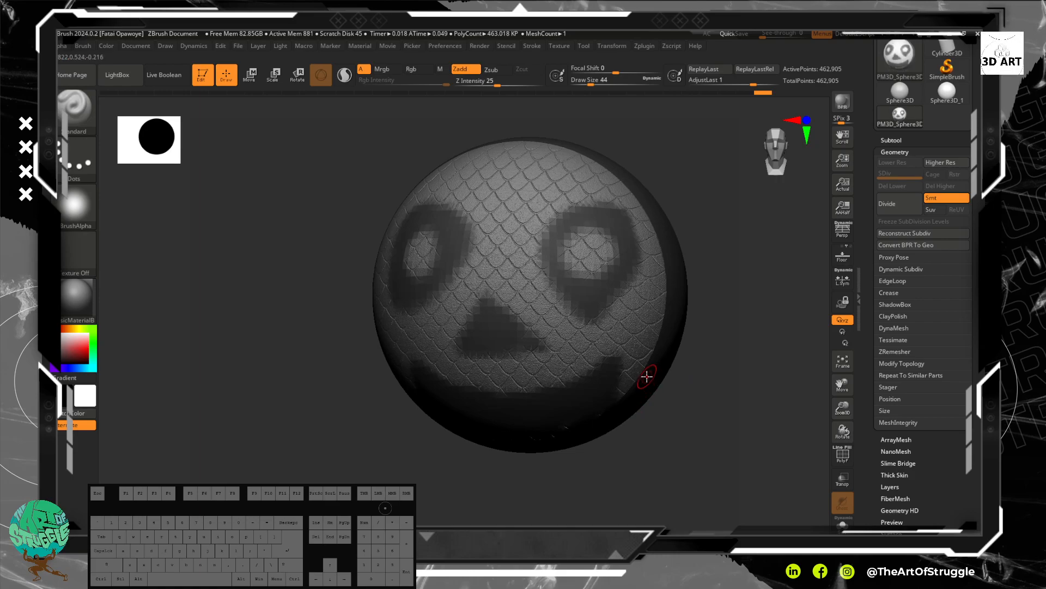
Paint mask around the unmasked pupils to make them smaller, and invert the whole mask.
{"action": "left_click_drag", "start_coordinate": [706, 326], "coordinate": [715, 358], "text": "shift"}
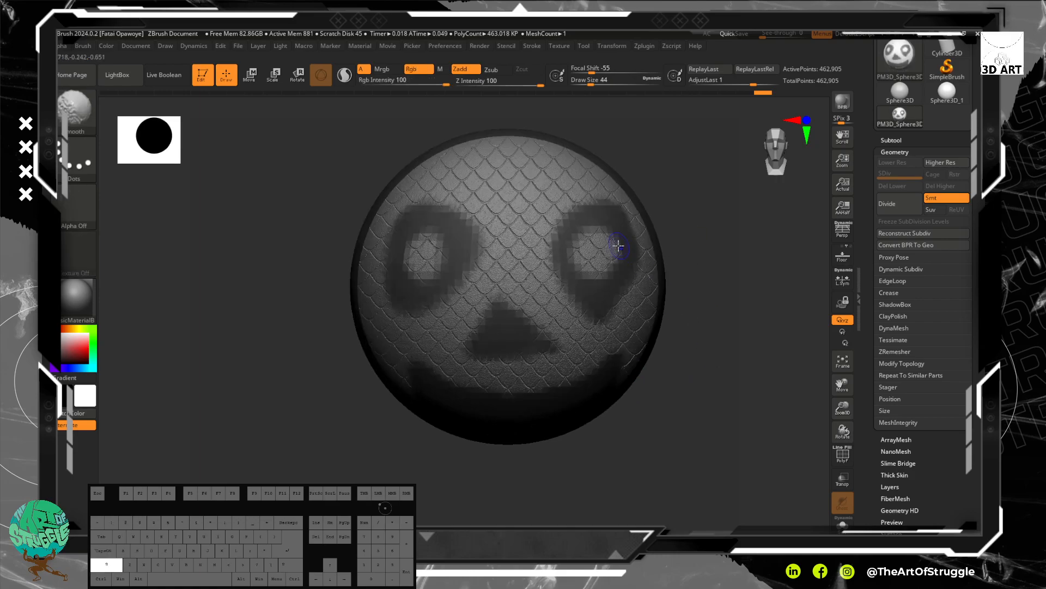
{"action": "key", "text": "ctrl"}
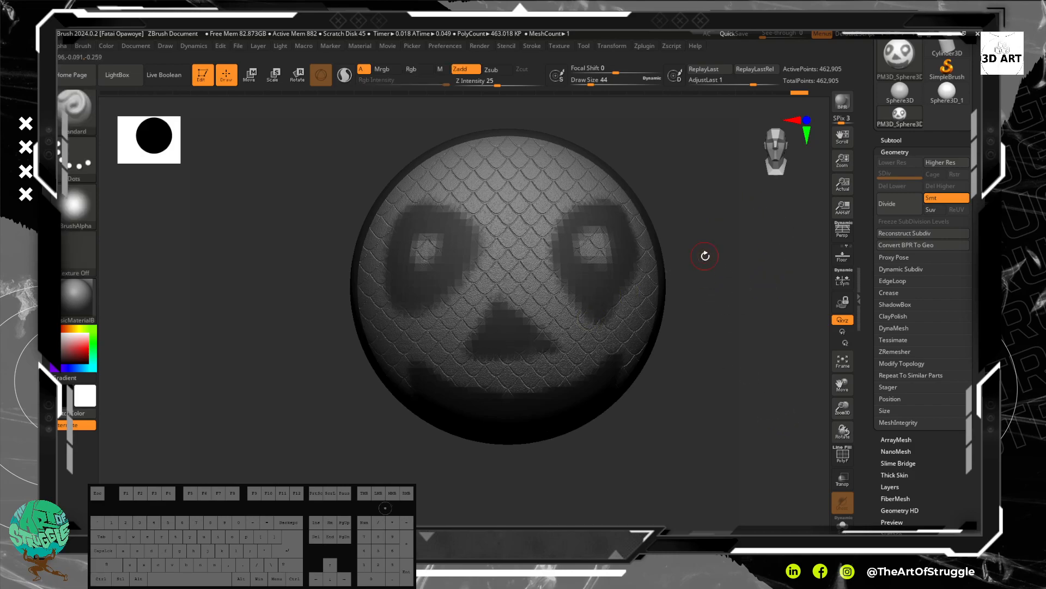
{"action": "left_click", "coordinate": [699, 240], "text": "ctrl"}
Try a narrow vertical rectangular mask edit down the middle of the scaled side band and undo it.
{"action": "left_click_drag", "start_coordinate": [699, 336], "coordinate": [699, 334], "text": "shift"}
{"action": "left_click_drag", "start_coordinate": [684, 204], "coordinate": [730, 206], "text": "shift"}
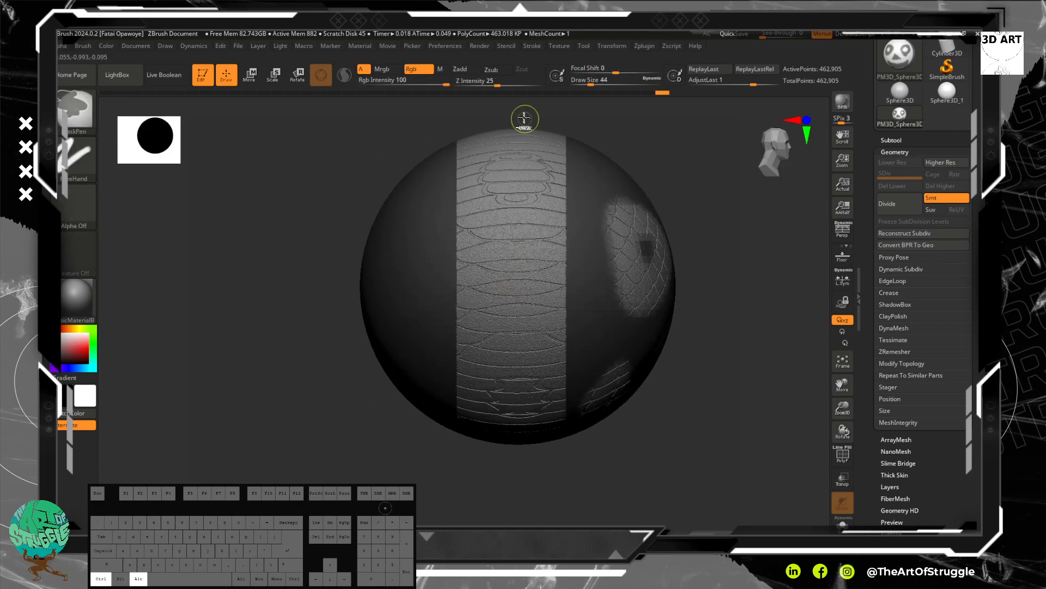
{"action": "mouse_move", "coordinate": [521, 114]}
{"action": "left_mouse_down", "text": "ctrl"}
{"action": "mouse_move", "coordinate": [523, 215]}
{"action": "mouse_move", "coordinate": [502, 120]}
{"action": "mouse_move", "coordinate": [587, 147]}
{"action": "mouse_move", "coordinate": [595, 164]}
{"action": "mouse_move", "coordinate": [528, 421]}
{"action": "mouse_move", "coordinate": [525, 504]}
{"action": "left_mouse_up", "text": "ctrl"}
{"action": "key", "text": "ctrl+z"}
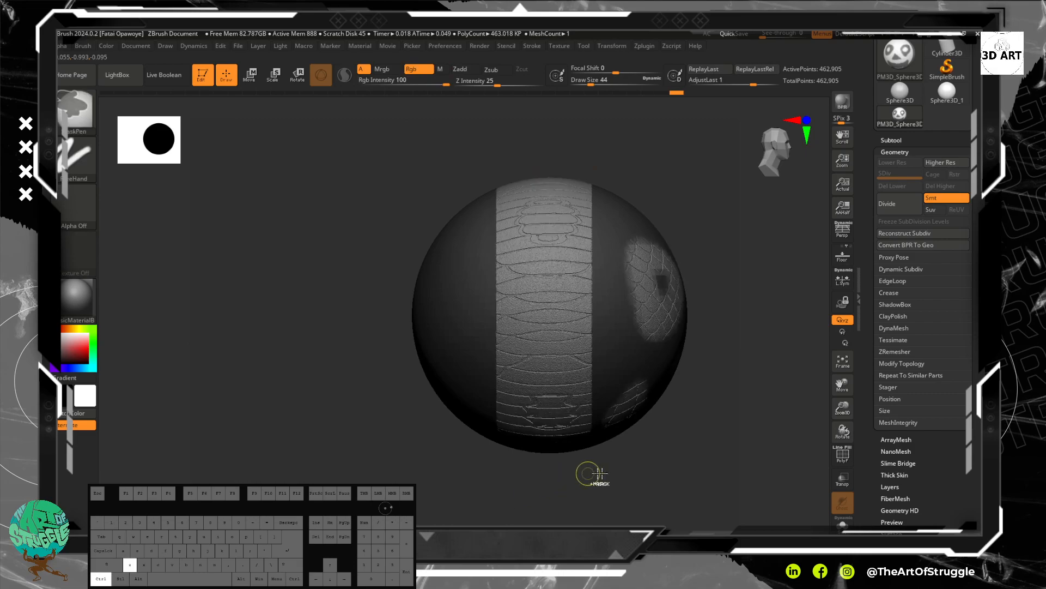
Blur the edges of the face mask from the front view and step back through the undo history.
{"action": "left_click_drag", "start_coordinate": [747, 367], "coordinate": [721, 374], "text": "shift"}
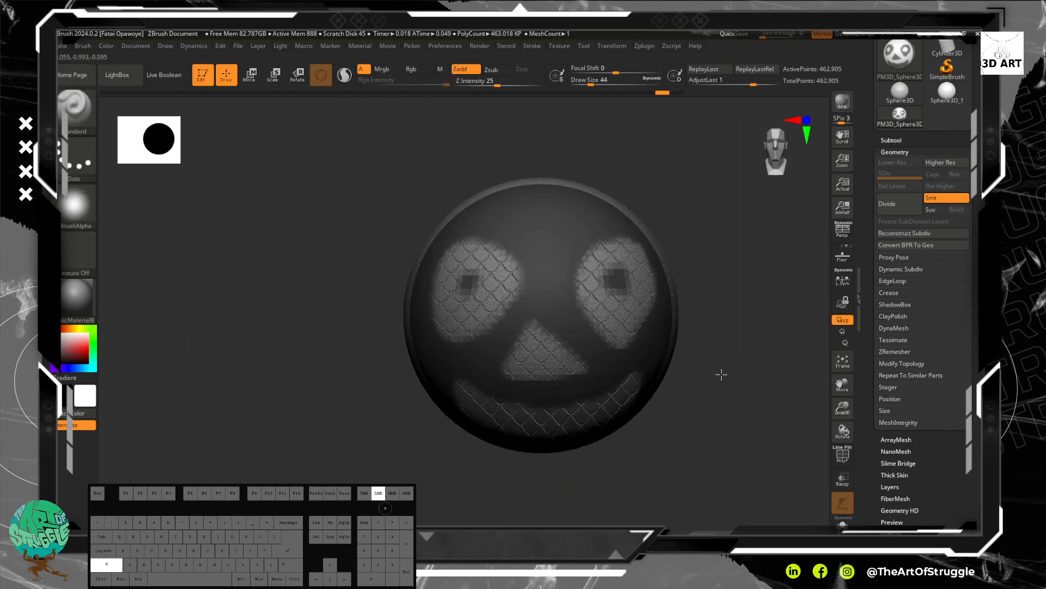
{"action": "left_click", "coordinate": [545, 255], "text": "ctrl"}
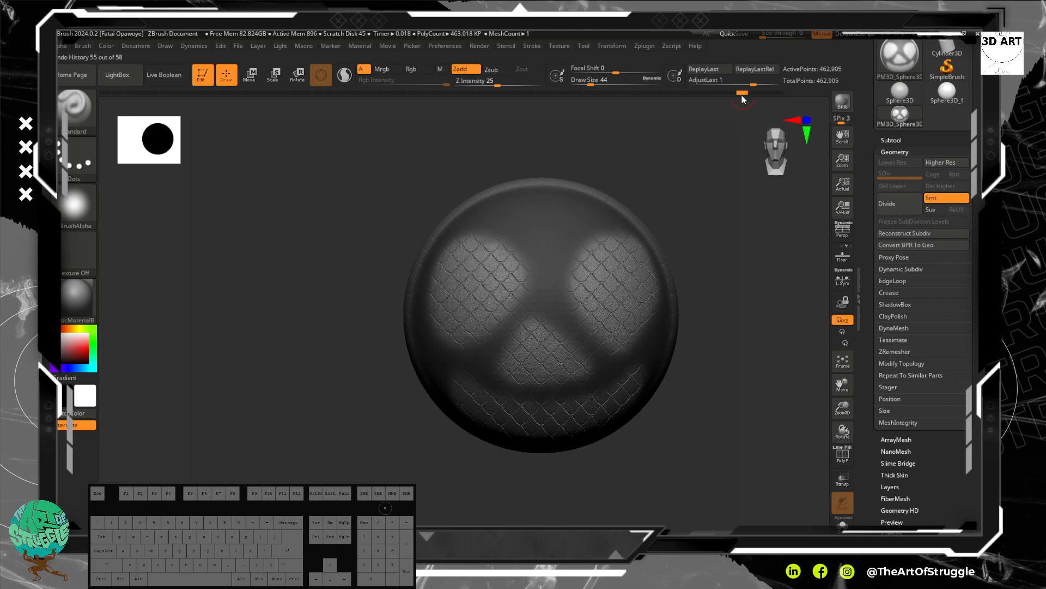
{"action": "left_click_drag", "start_coordinate": [703, 99], "coordinate": [648, 100]}
Clear the mask from the sphere and mask its top and bottom caps with wide rectangular masks.
{"action": "left_click_drag", "start_coordinate": [687, 219], "coordinate": [731, 270], "text": "ctrl"}
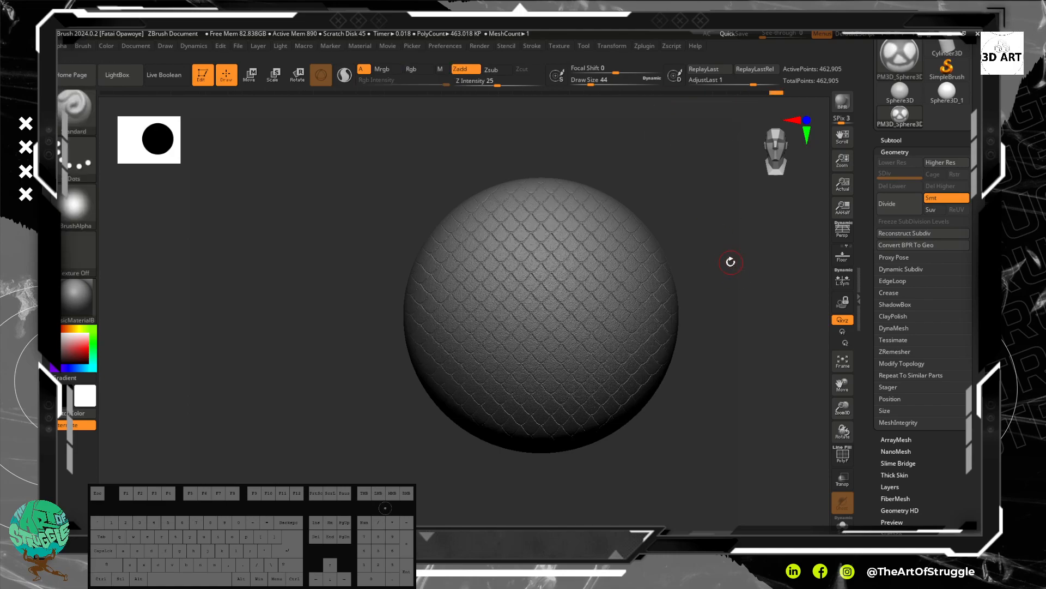
{"action": "left_click_drag", "start_coordinate": [714, 242], "coordinate": [621, 258], "text": "alt"}
{"action": "left_click", "coordinate": [632, 179], "text": "ctrl"}
{"action": "left_click", "coordinate": [650, 174], "text": "ctrl"}
{"action": "left_click_drag", "start_coordinate": [650, 172], "coordinate": [263, 245], "text": "ctrl"}
{"action": "left_click_drag", "start_coordinate": [643, 433], "coordinate": [202, 501], "text": "ctrl"}
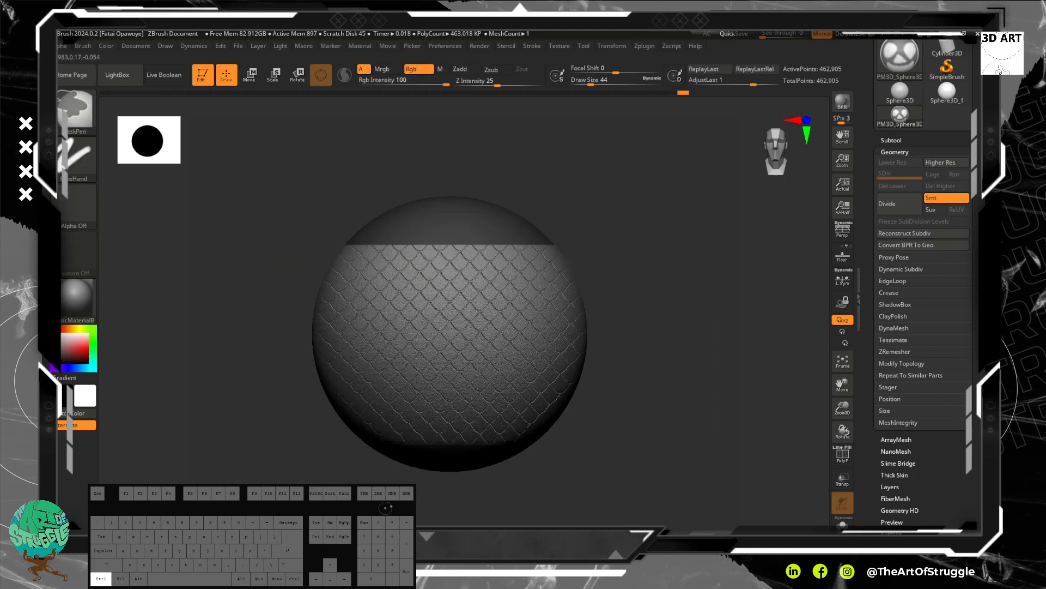
Mask a horizontal band across the sphere's middle, undoing a first rectangle that covers the lower half.
{"action": "left_click_drag", "start_coordinate": [665, 329], "coordinate": [183, 454], "text": "ctrl"}
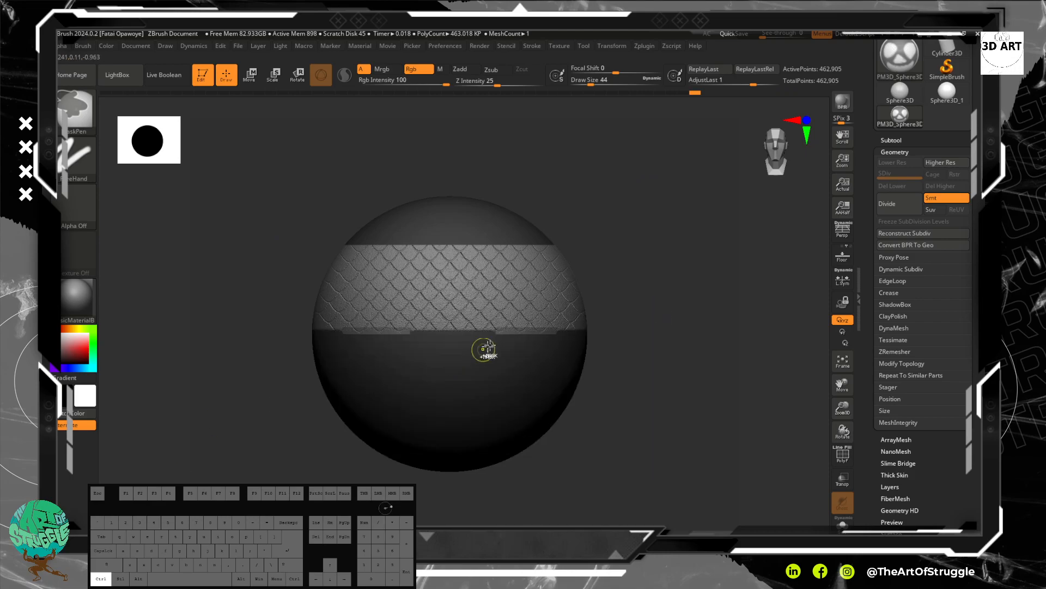
{"action": "key", "text": "ctrl+z"}
{"action": "left_click_drag", "start_coordinate": [618, 289], "coordinate": [158, 384], "text": "ctrl"}
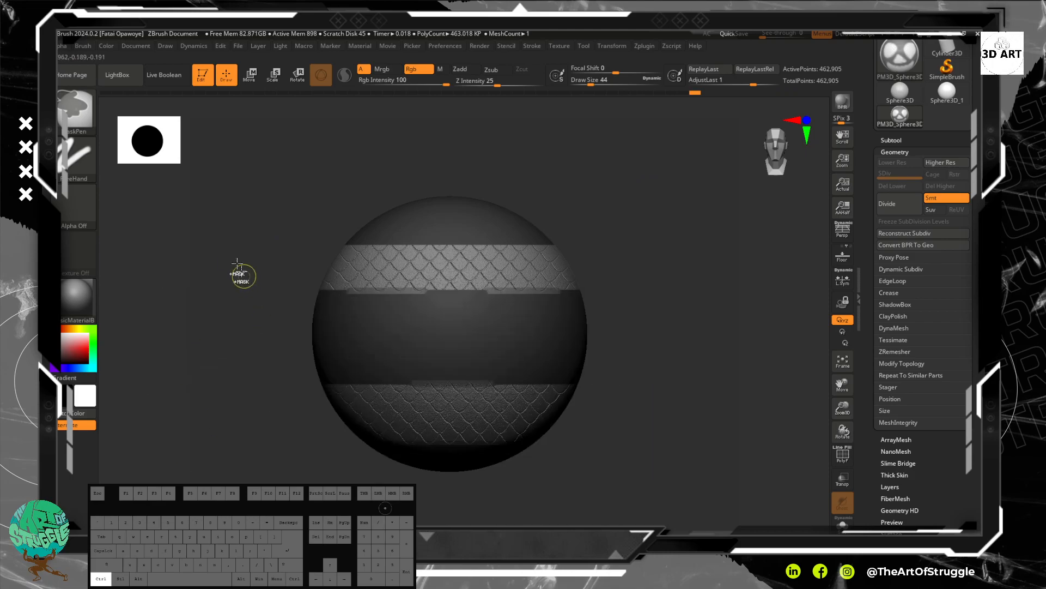
Mask a vertical strip down the sphere's centre and try unmasking a round spot where it crosses the horizontal band.
{"action": "left_click_drag", "start_coordinate": [439, 162], "coordinate": [497, 527], "text": "ctrl"}
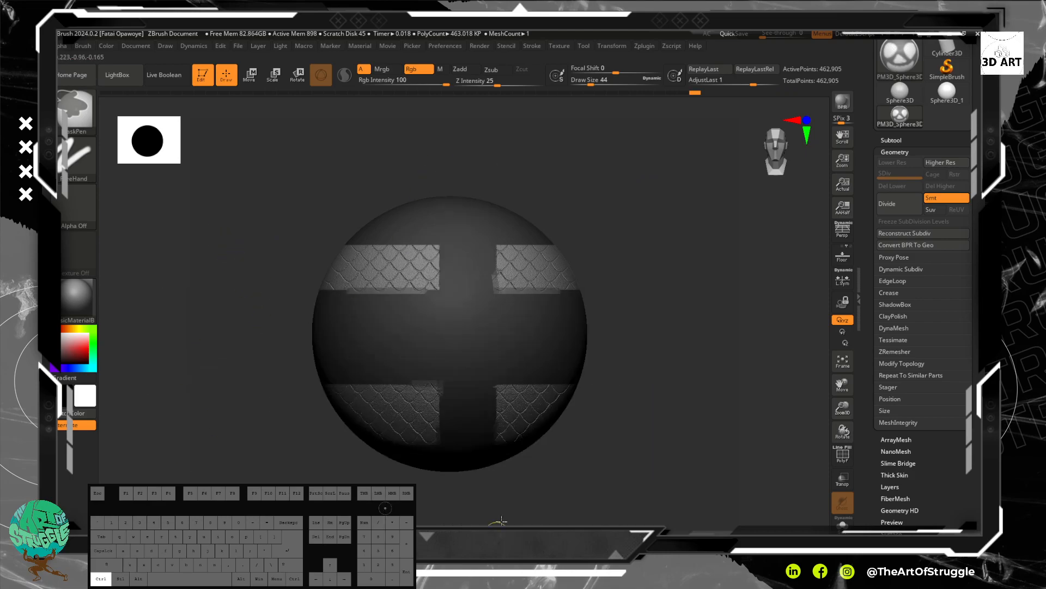
{"action": "key", "text": "ctrl+z"}
{"action": "left_click_drag", "start_coordinate": [425, 170], "coordinate": [475, 526], "text": "ctrl"}
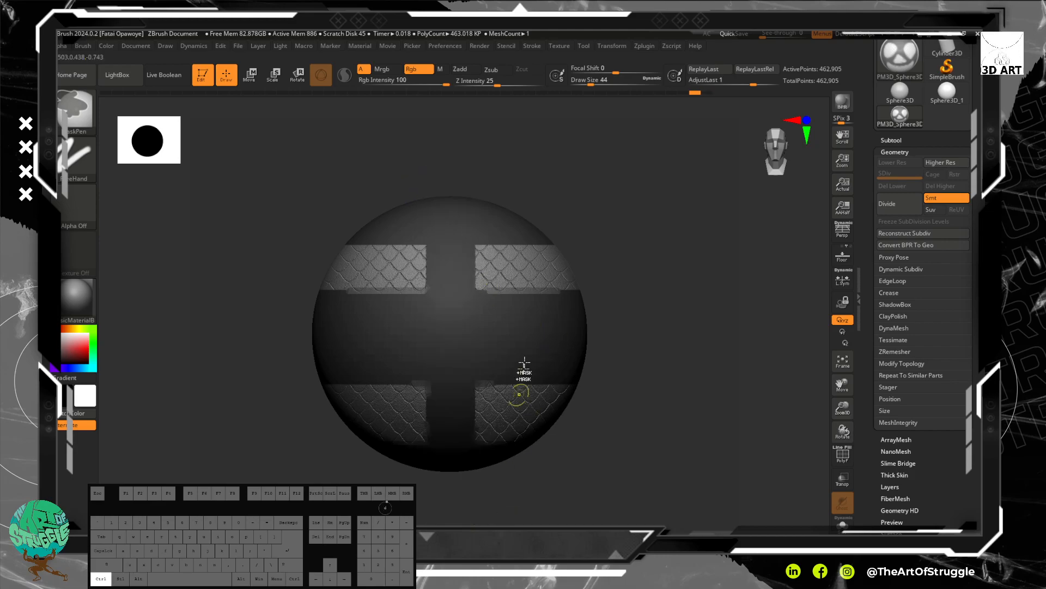
{"action": "mouse_move", "coordinate": [436, 340]}
{"action": "left_mouse_down", "text": "ctrl+alt"}
{"action": "mouse_move", "coordinate": [433, 328]}
{"action": "mouse_move", "coordinate": [444, 332]}
{"action": "left_mouse_up", "text": "ctrl+alt"}
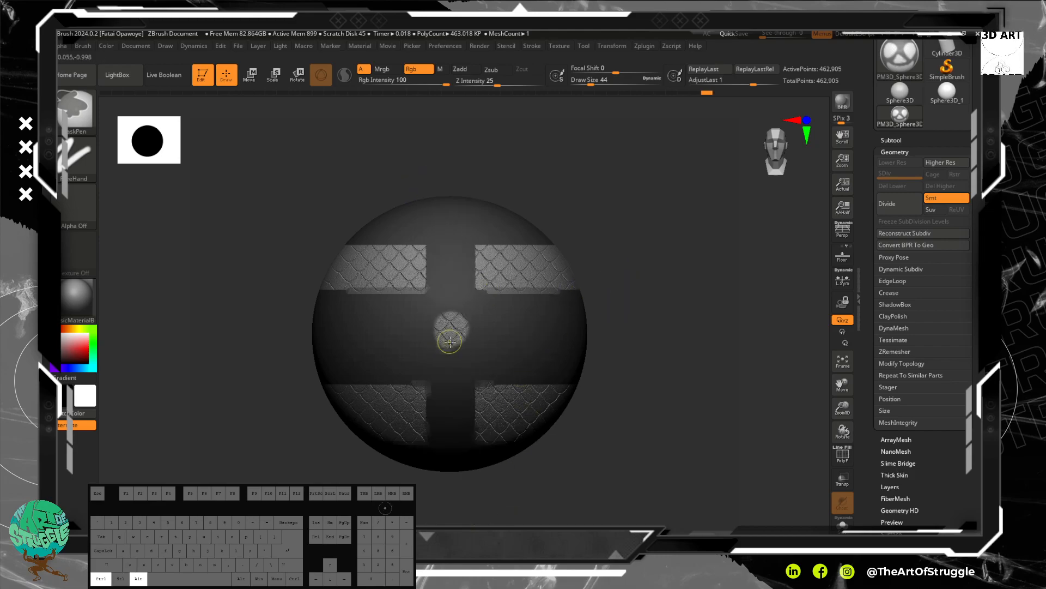
{"action": "key", "text": "ctrl+z"}
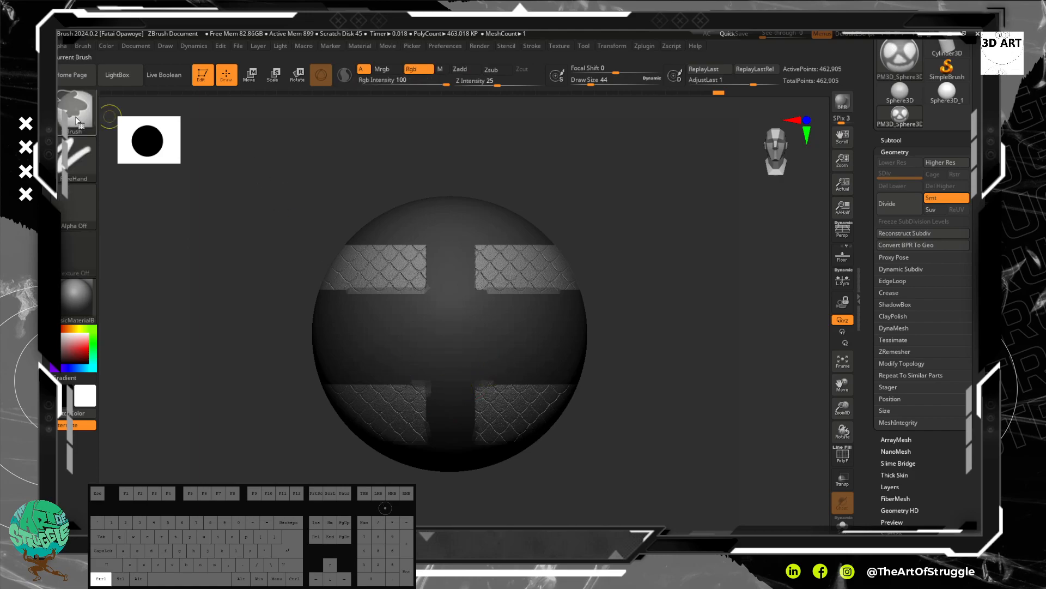
Switch the masking brush to MaskPerfectCircle and mask a large circle at the sphere's centre, undoing the trial circles and the vertical strip.
{"action": "left_click", "coordinate": [70, 116], "text": "ctrl"}
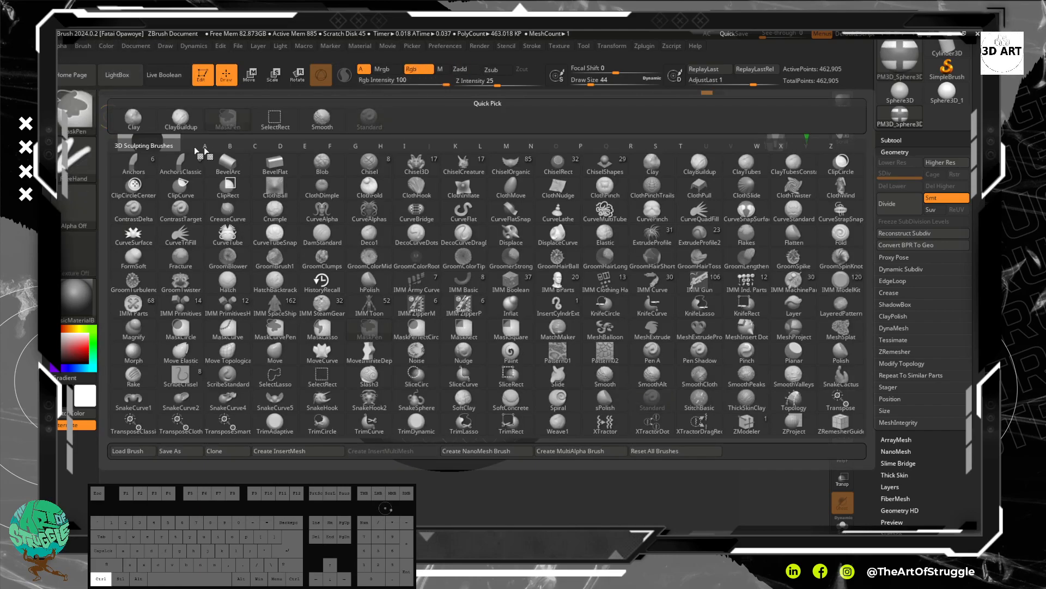
{"action": "left_click", "coordinate": [86, 115], "text": "ctrl"}
{"action": "left_click", "coordinate": [370, 165], "text": "ctrl"}
{"action": "left_click_drag", "start_coordinate": [443, 320], "coordinate": [493, 390], "text": "ctrl"}
{"action": "left_click_drag", "start_coordinate": [453, 315], "coordinate": [518, 430], "text": "ctrl"}
{"action": "left_click_drag", "start_coordinate": [711, 394], "coordinate": [656, 395]}
{"action": "left_click_drag", "start_coordinate": [575, 329], "coordinate": [649, 467], "text": "ctrl"}
{"action": "left_click_drag", "start_coordinate": [583, 493], "coordinate": [627, 499], "text": "shift"}
{"action": "key", "text": "ctrl+z"}
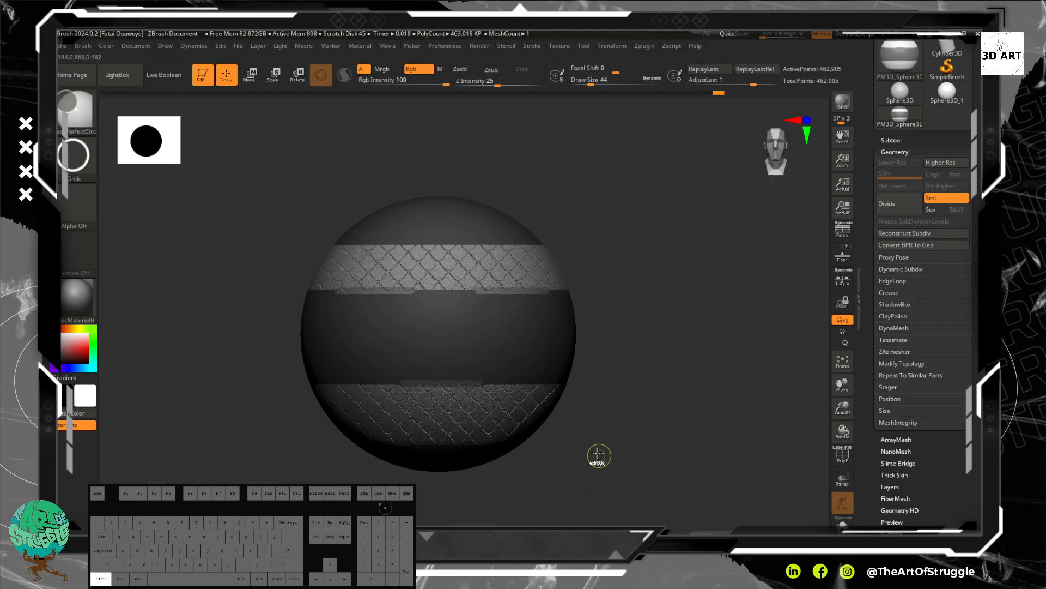
{"action": "left_click_drag", "start_coordinate": [441, 325], "coordinate": [508, 436], "text": "ctrl"}
{"action": "left_click_drag", "start_coordinate": [589, 447], "coordinate": [638, 413], "text": "shift"}
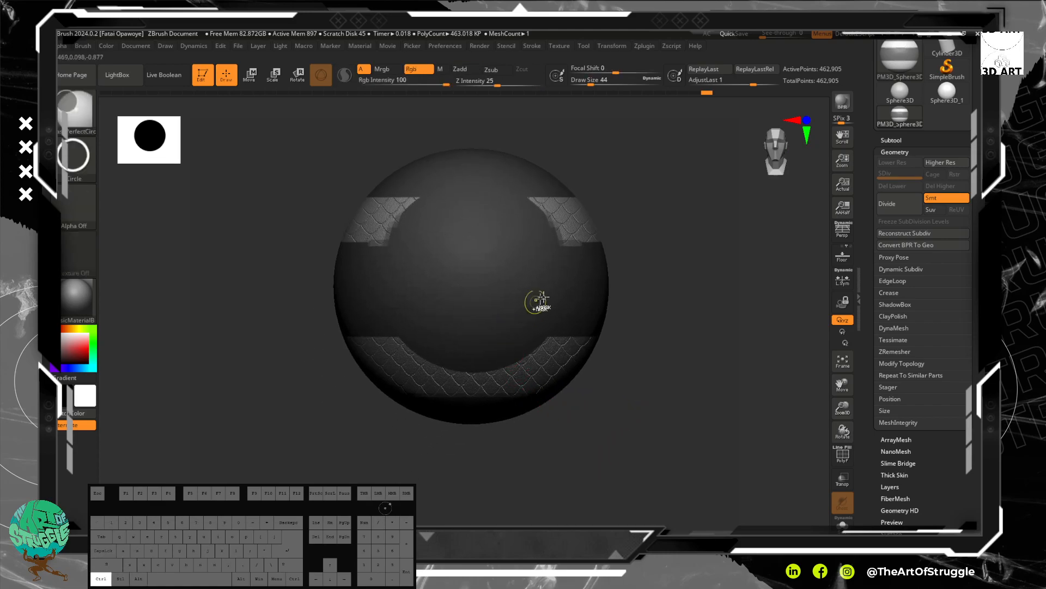
Try unmasking circles at the sphere's sides and top, and undo them.
{"action": "left_click_drag", "start_coordinate": [658, 274], "coordinate": [463, 303], "text": "ctrl+alt"}
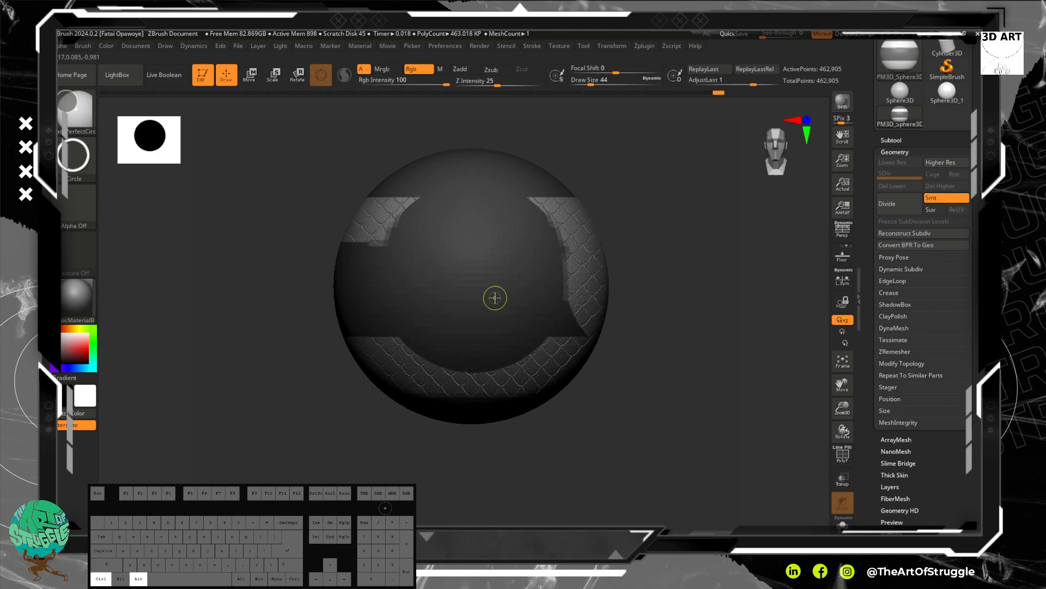
{"action": "key", "text": "ctrl+z"}
{"action": "left_click_drag", "start_coordinate": [634, 265], "coordinate": [585, 302], "text": "ctrl+alt"}
{"action": "left_click_drag", "start_coordinate": [443, 128], "coordinate": [499, 180], "text": "ctrl+alt"}
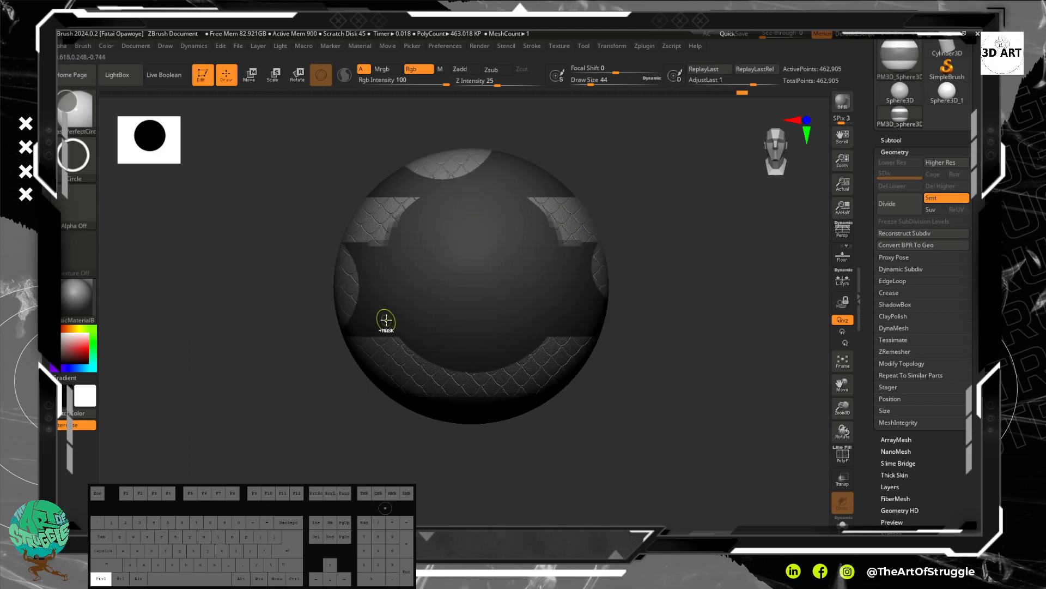
{"action": "key", "text": "ctrl+z"}
{"action": "key", "text": "ctrl+z"}
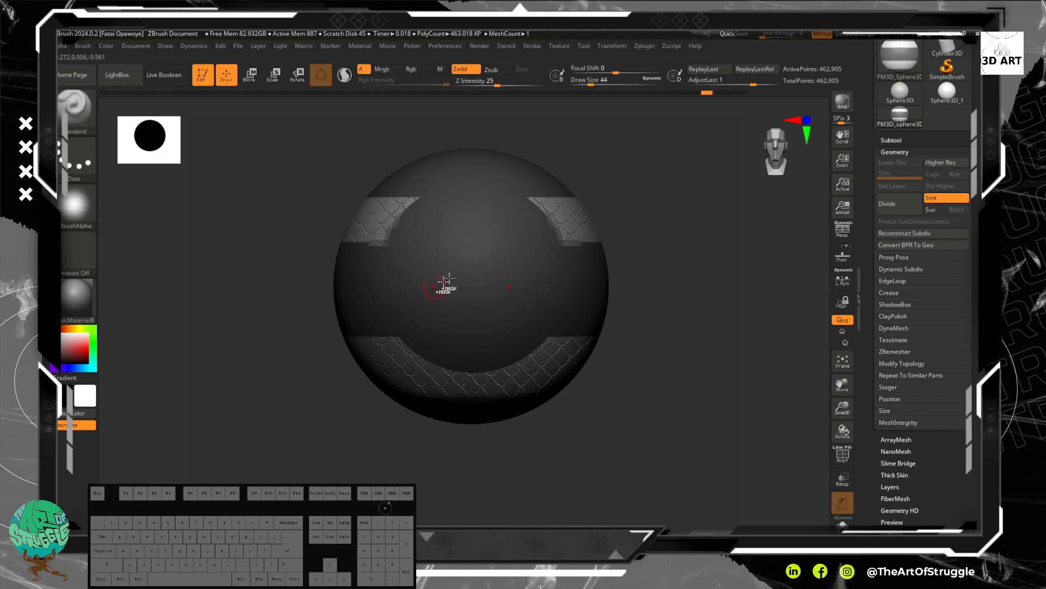
Unmask mirrored circles around the rim and at the eye and nose positions, and add mirrored masking circles beside the mouth.
{"action": "mouse_move", "coordinate": [635, 257]}
{"action": "left_mouse_down", "text": "ctrl+alt"}
{"action": "mouse_move", "coordinate": [597, 299]}
{"action": "mouse_move", "coordinate": [590, 337]}
{"action": "left_mouse_up", "text": "ctrl+alt"}
{"action": "left_click_drag", "start_coordinate": [559, 150], "coordinate": [464, 171], "text": "ctrl+alt"}
{"action": "mouse_move", "coordinate": [472, 258]}
{"action": "left_mouse_down", "text": "ctrl+alt"}
{"action": "mouse_move", "coordinate": [510, 288]}
{"action": "mouse_move", "coordinate": [554, 294]}
{"action": "left_mouse_up", "text": "ctrl+alt"}
{"action": "key", "text": "ctrl+z"}
{"action": "left_click_drag", "start_coordinate": [478, 320], "coordinate": [497, 355], "text": "ctrl+alt"}
{"action": "left_click_drag", "start_coordinate": [556, 327], "coordinate": [588, 369], "text": "ctrl"}
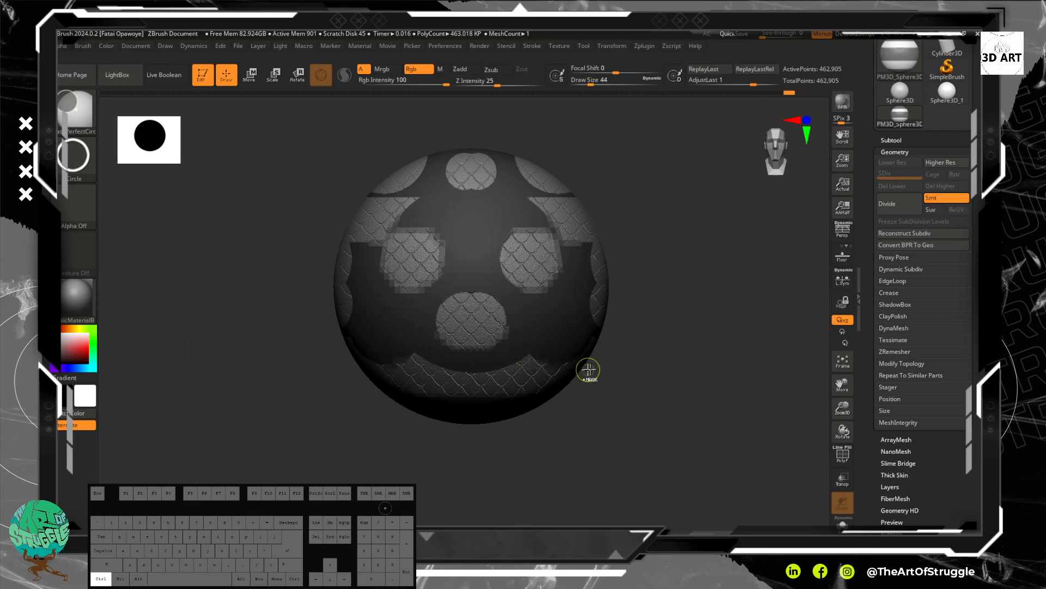
Invert the mask so the circles are masked, and show the sphere straight from behind.
{"action": "mouse_move", "coordinate": [670, 389]}
{"action": "left_mouse_down", "text": "alt"}
{"action": "mouse_move", "coordinate": [635, 280]}
{"action": "mouse_move", "coordinate": [538, 318]}
{"action": "left_mouse_up", "text": "alt"}
{"action": "key", "text": "ctrl"}
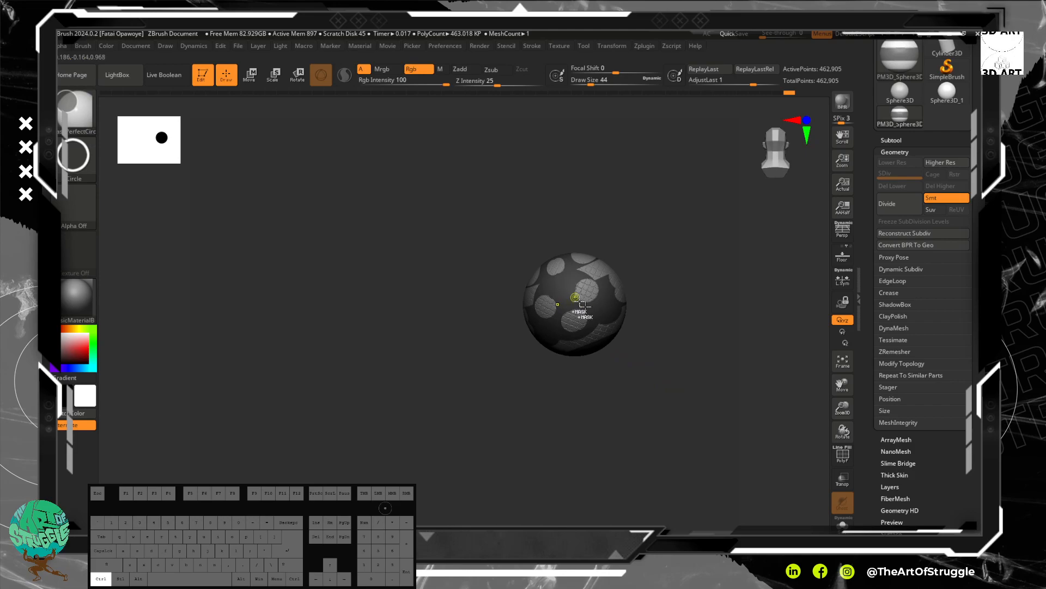
{"action": "left_click", "coordinate": [674, 310], "text": "ctrl"}
{"action": "left_click_drag", "start_coordinate": [674, 315], "coordinate": [678, 397], "text": "shift"}
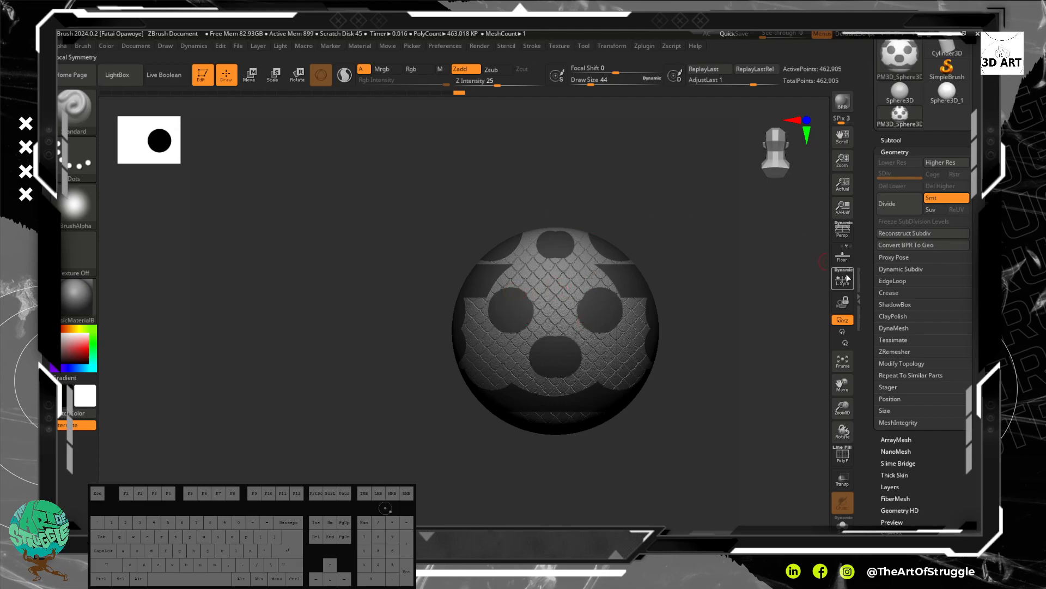
Open the FiberMesh fiber presets and try the Fibers144 preset on the masked areas.
{"action": "left_click", "coordinate": [914, 148]}
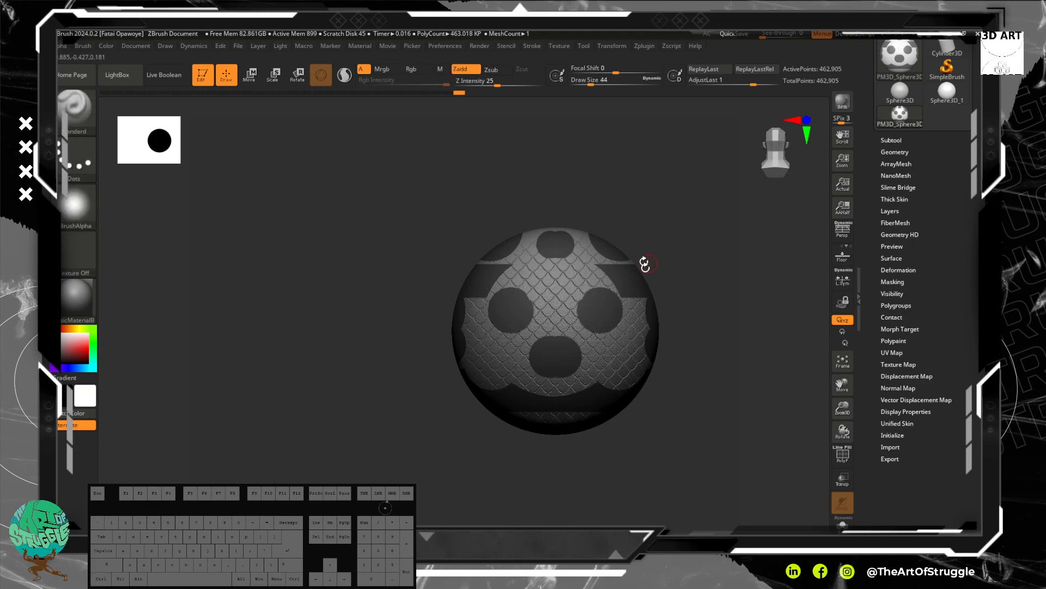
{"action": "left_click", "coordinate": [890, 224]}
{"action": "left_click", "coordinate": [909, 234]}
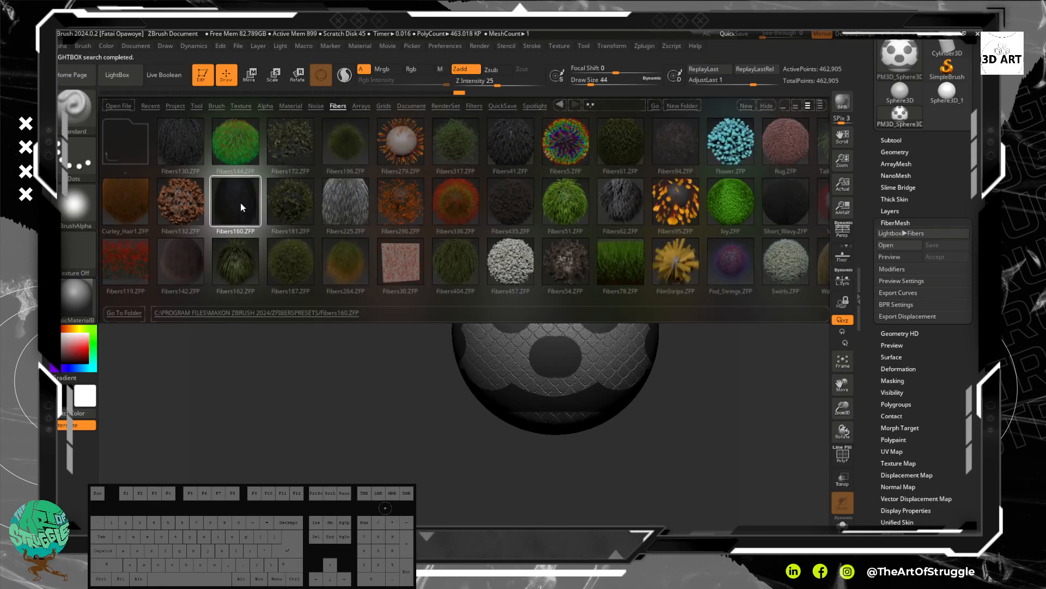
{"action": "left_click", "coordinate": [240, 158]}
{"action": "left_click_drag", "start_coordinate": [772, 404], "coordinate": [777, 468], "text": "alt"}
Try the Fibers41, Fibers51, Fibers61 and Fibers94 presets on the masked areas of the sphere.
{"action": "left_click", "coordinate": [512, 149]}
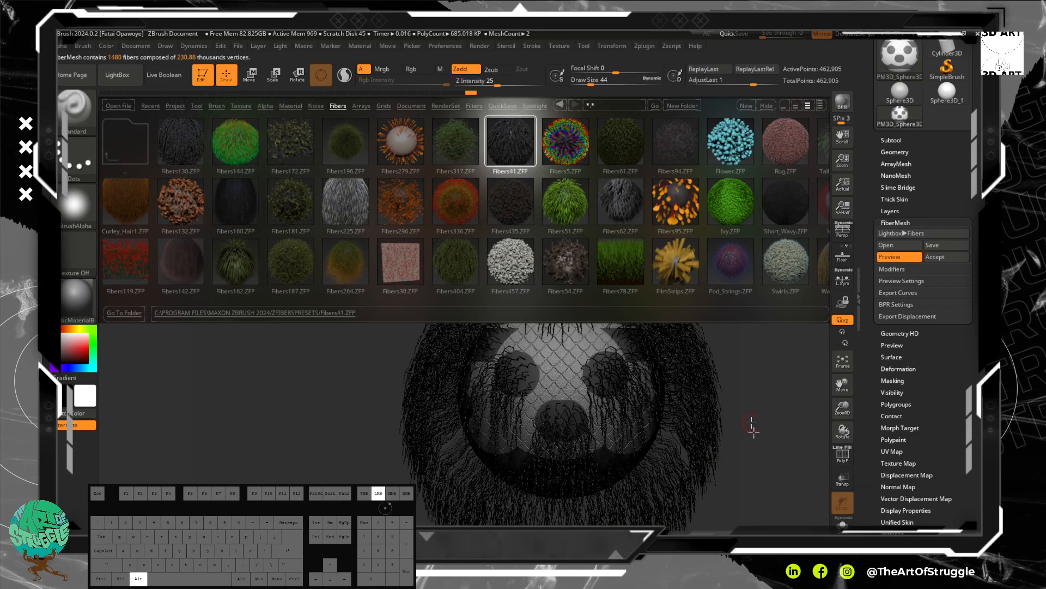
{"action": "left_click_drag", "start_coordinate": [751, 422], "coordinate": [759, 370], "text": "alt"}
{"action": "left_click", "coordinate": [572, 201]}
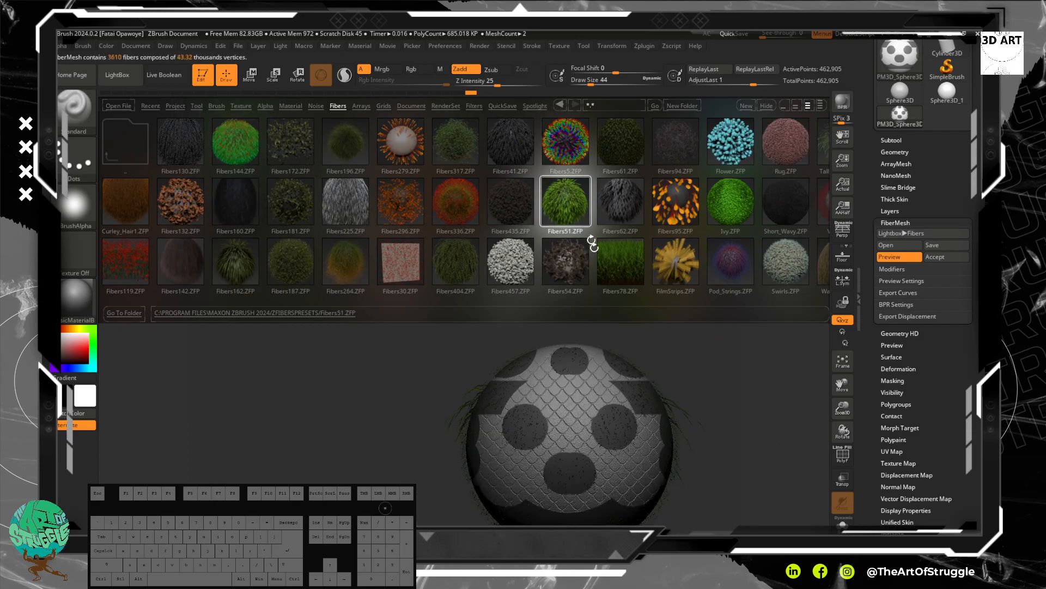
{"action": "left_click", "coordinate": [620, 156]}
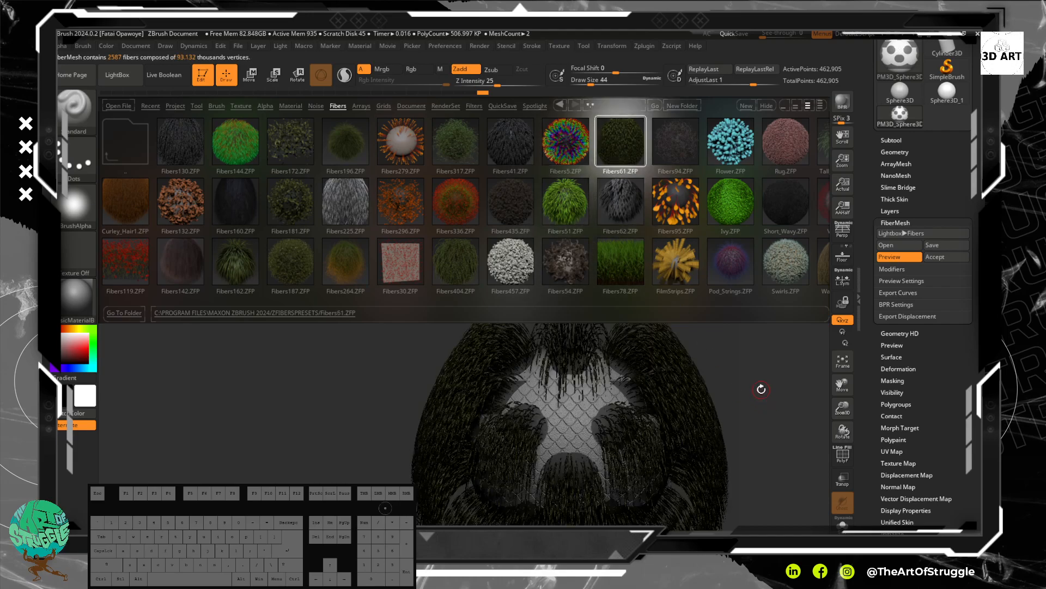
{"action": "left_click", "coordinate": [688, 148]}
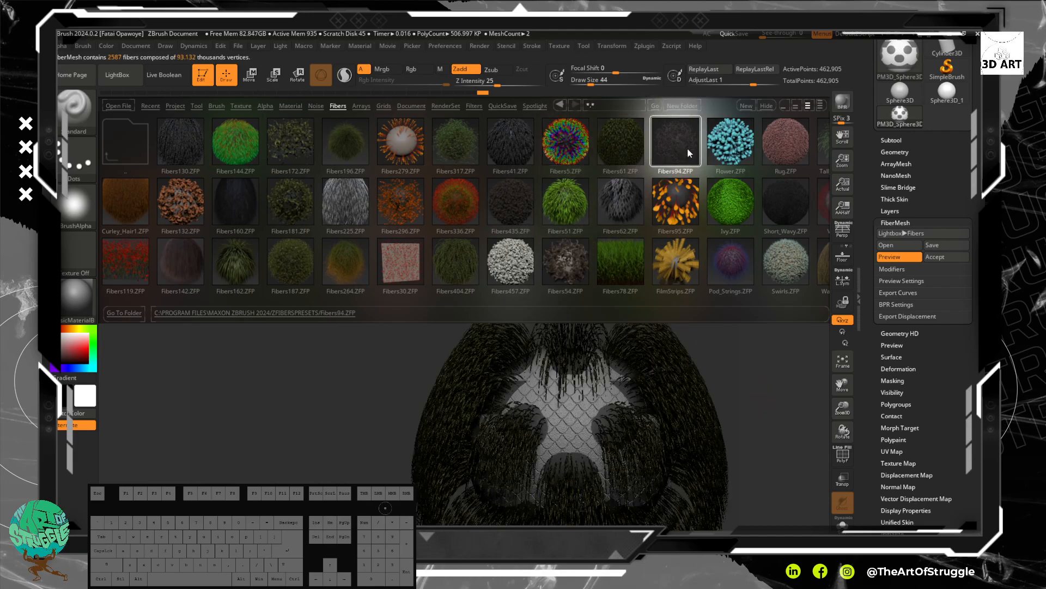
Preview the Ivy fiber preset on the masked areas, close the preset browser and examine the fibers up close.
{"action": "left_click", "coordinate": [731, 188]}
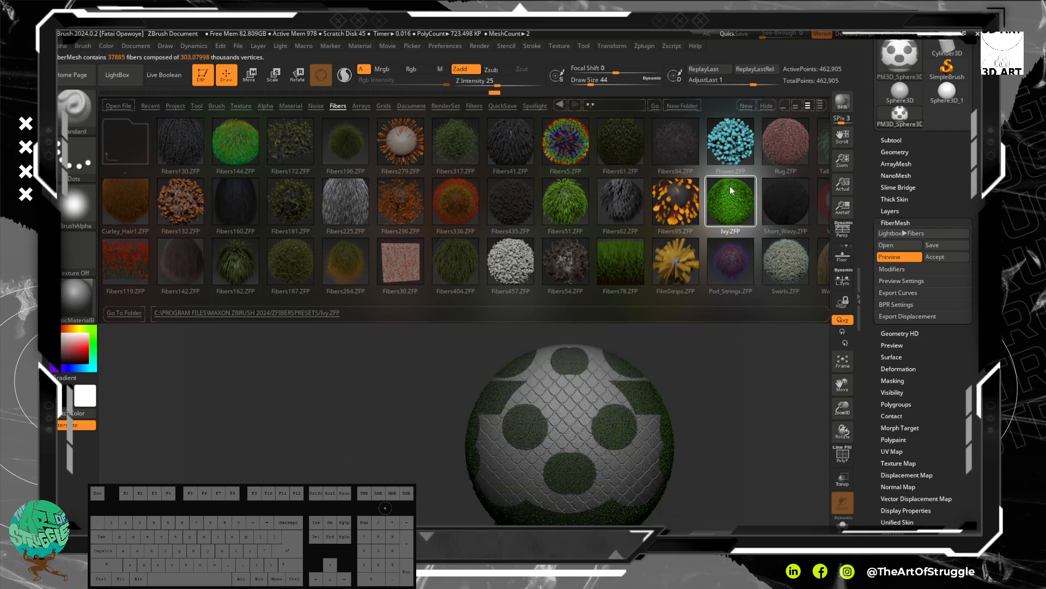
{"action": "left_click", "coordinate": [116, 74]}
{"action": "left_click_drag", "start_coordinate": [670, 367], "coordinate": [691, 402], "text": "alt"}
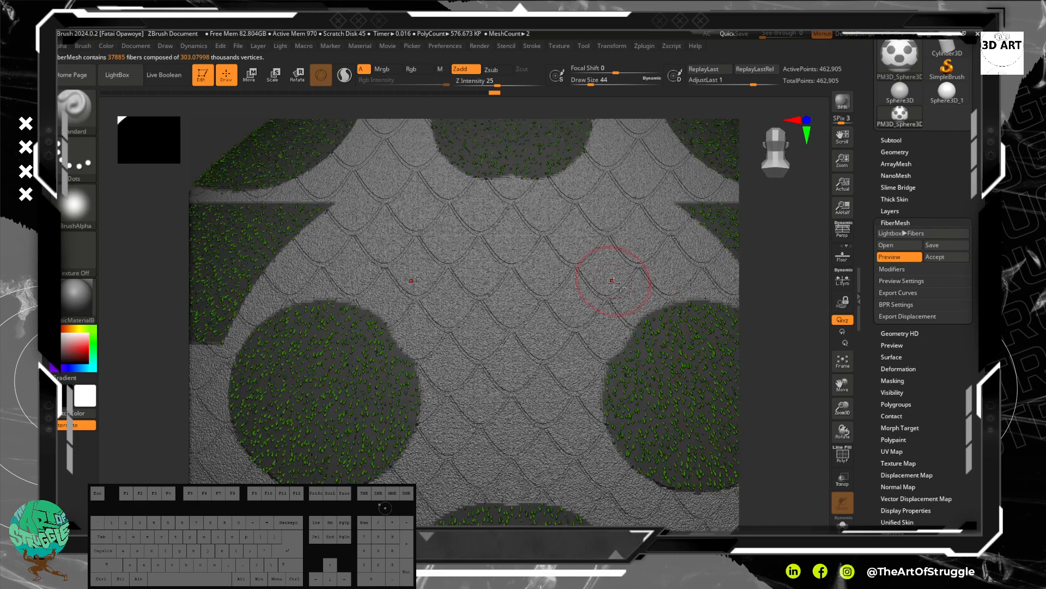
Expand the FiberMesh modifiers and raise MaxFibers to about 95.26 for denser Ivy fibers on the masked areas.
{"action": "left_click", "coordinate": [924, 235]}
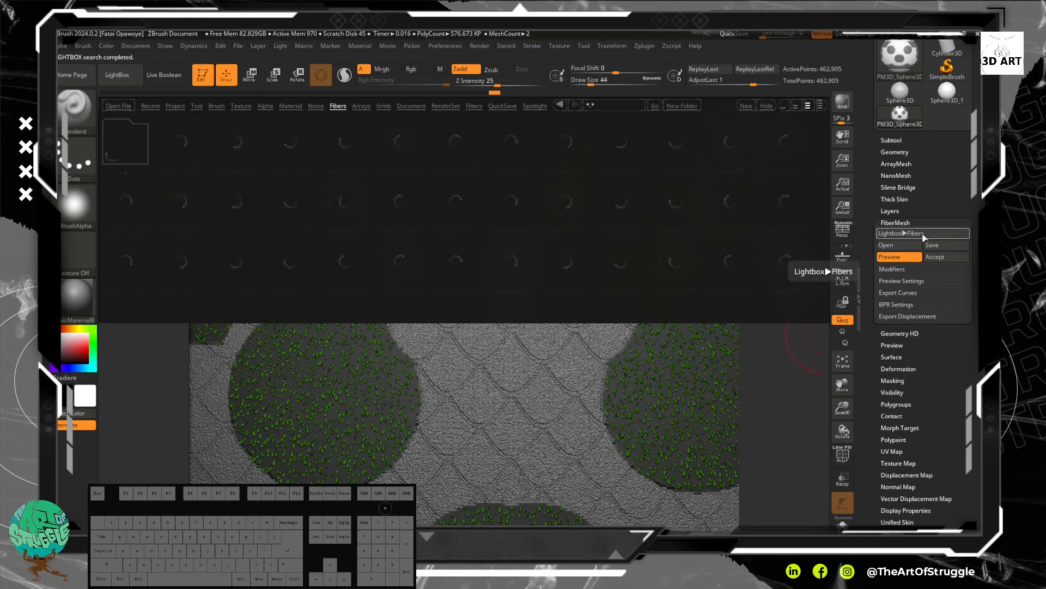
{"action": "left_click", "coordinate": [916, 232]}
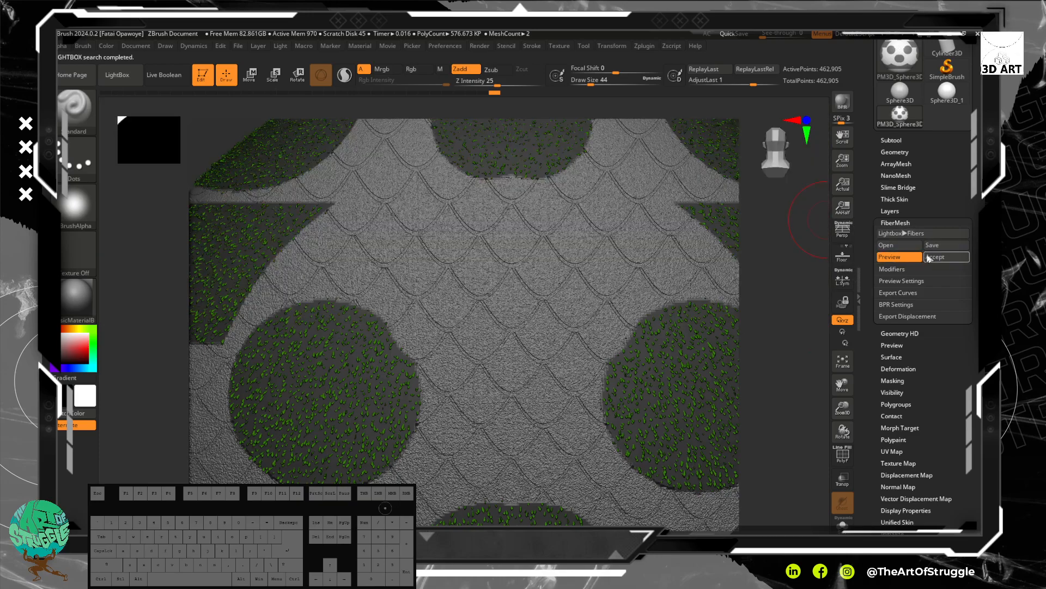
{"action": "left_click", "coordinate": [911, 270]}
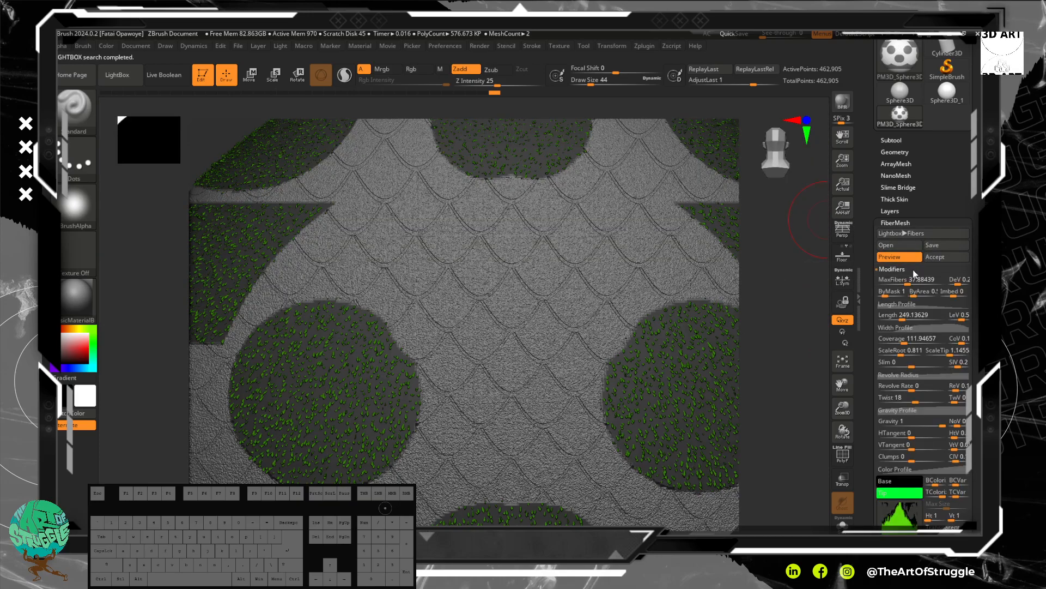
{"action": "scroll", "coordinate": [977, 332], "scroll_direction": "down", "scroll_amount": 3}
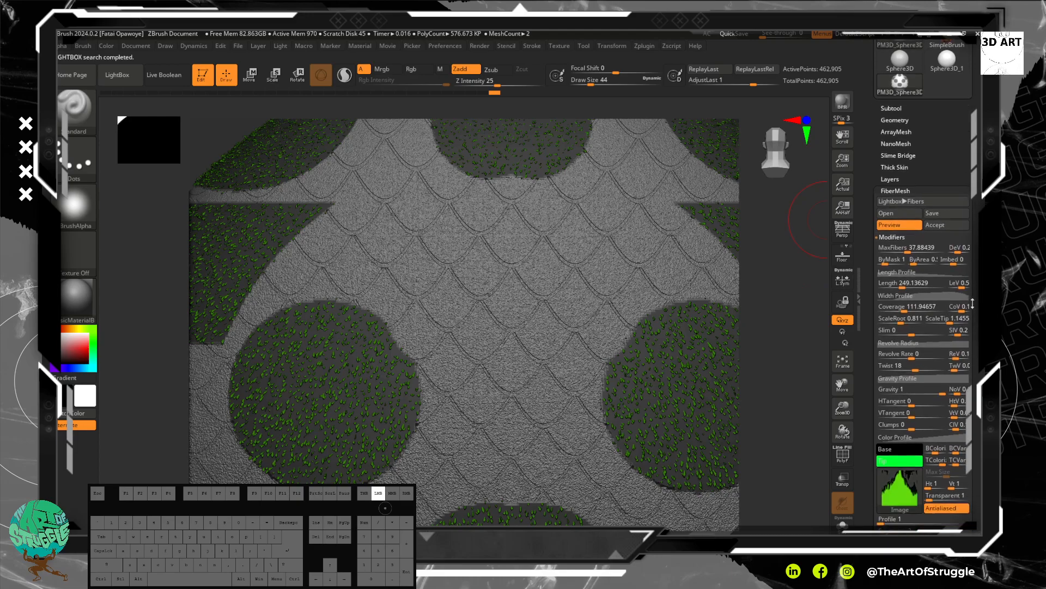
{"action": "left_click_drag", "start_coordinate": [916, 219], "coordinate": [915, 220]}
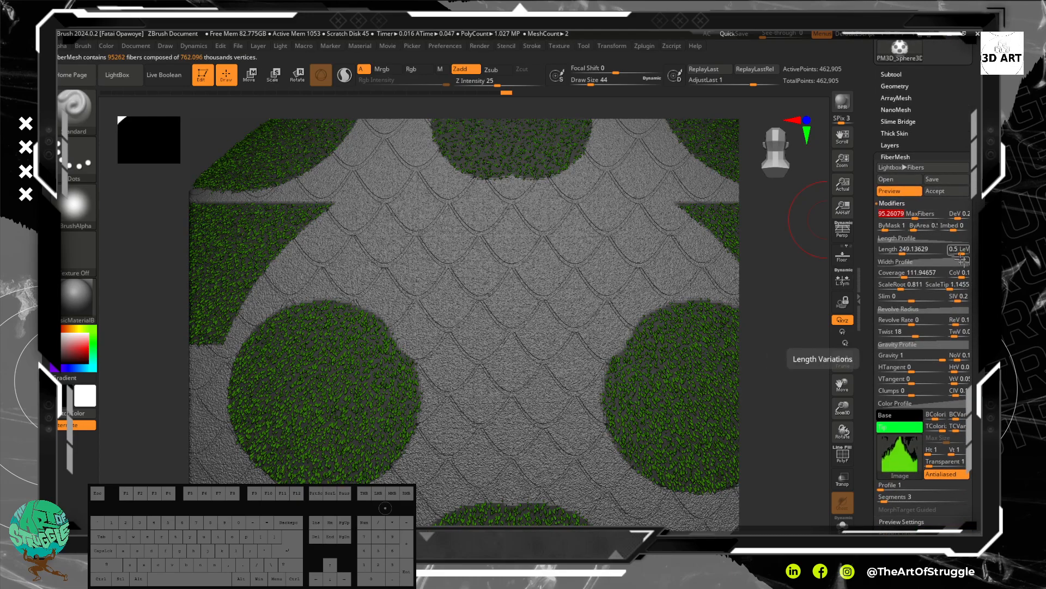
{"action": "scroll", "coordinate": [921, 273], "scroll_direction": "down", "scroll_amount": 6}
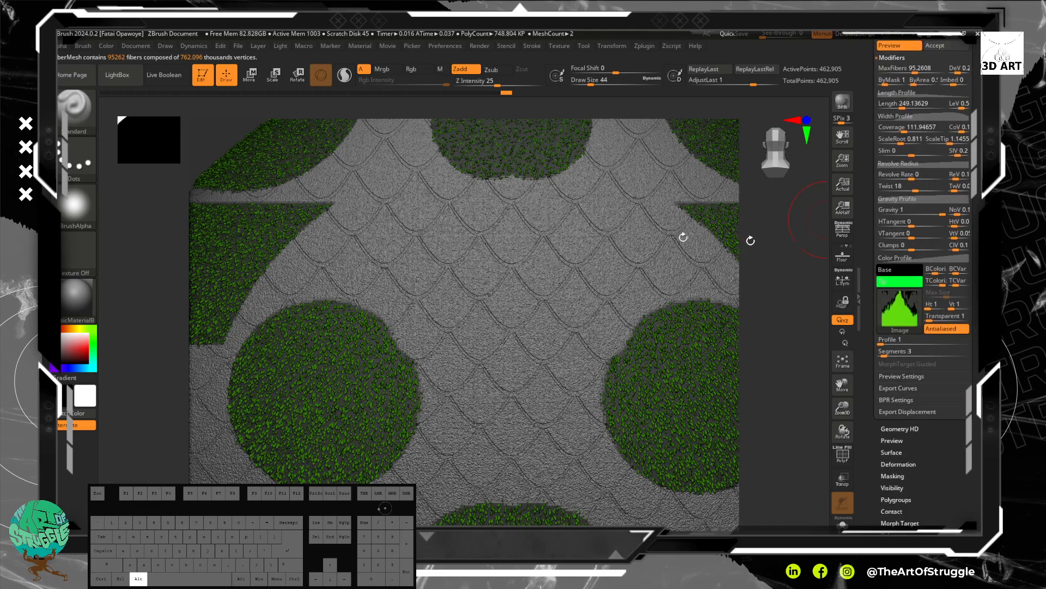
{"action": "left_click_drag", "start_coordinate": [235, 127], "coordinate": [245, 115], "text": "alt"}
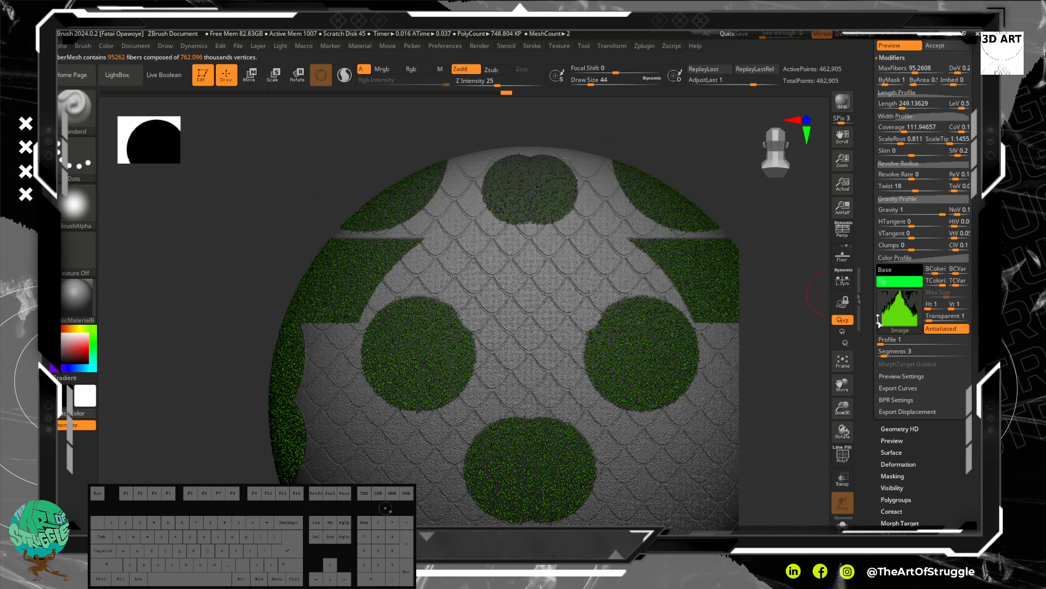
Try a dark green (red 7, green 93, blue 25) as the fibers' tip colour.
{"action": "left_click", "coordinate": [891, 281]}
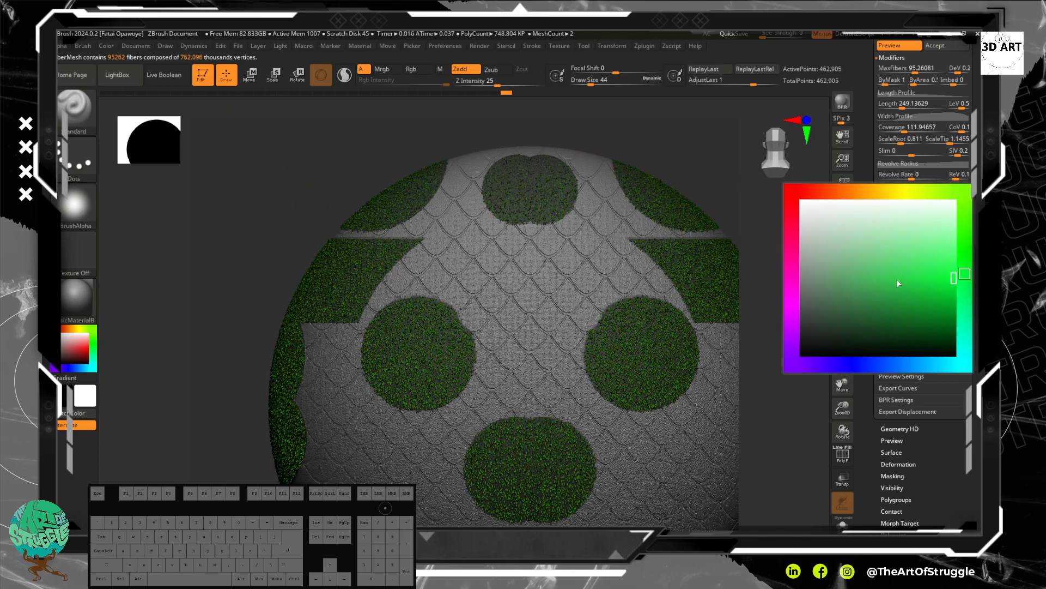
{"action": "left_click", "coordinate": [935, 325]}
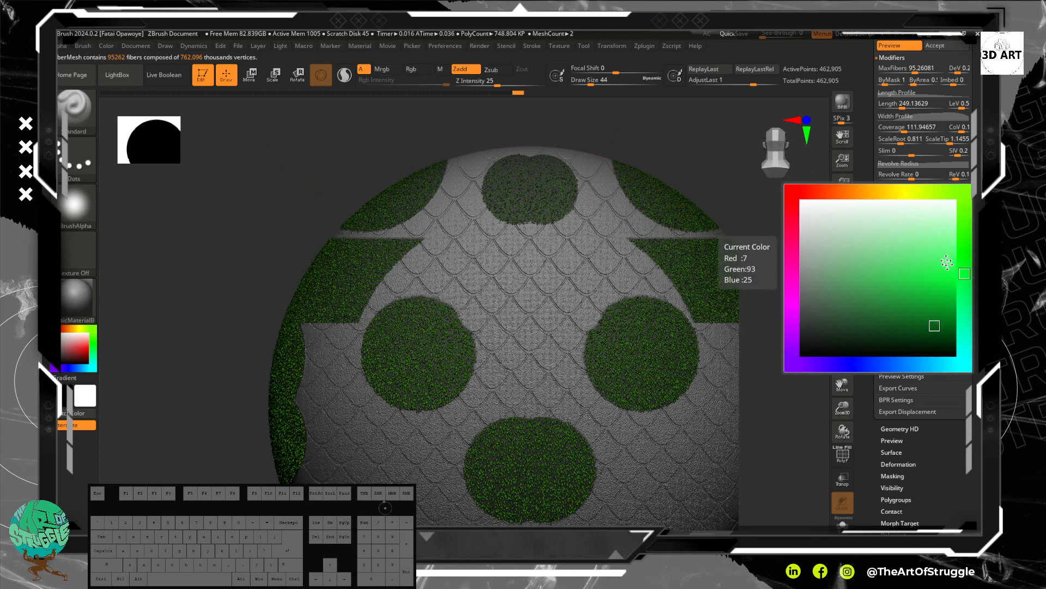
{"action": "left_click", "coordinate": [904, 191]}
{"action": "left_click_drag", "start_coordinate": [903, 194], "coordinate": [901, 194]}
{"action": "left_click", "coordinate": [495, 93]}
{"action": "left_click_drag", "start_coordinate": [499, 99], "coordinate": [519, 98]}
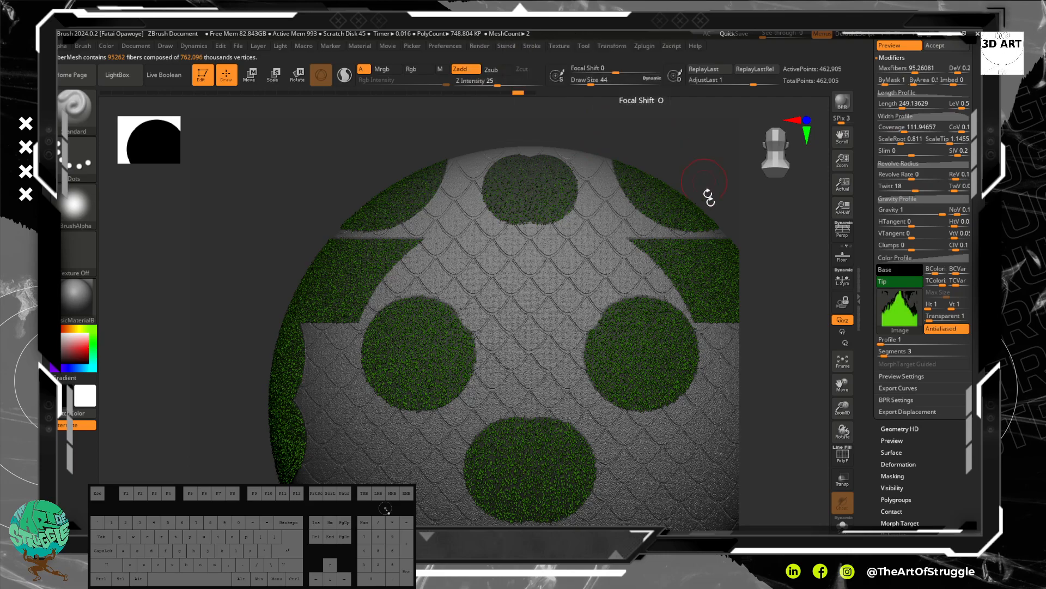
Blur the mask on the sphere to soften the edges of the masked shapes.
{"action": "left_click_drag", "start_coordinate": [677, 128], "coordinate": [588, 165], "text": "alt"}
{"action": "left_click_drag", "start_coordinate": [682, 250], "coordinate": [661, 164], "text": "alt"}
{"action": "mouse_move", "coordinate": [677, 395]}
{"action": "left_mouse_down", "text": "alt"}
{"action": "mouse_move", "coordinate": [694, 261]}
{"action": "mouse_move", "coordinate": [718, 243]}
{"action": "mouse_move", "coordinate": [631, 269]}
{"action": "left_mouse_up", "text": "alt"}
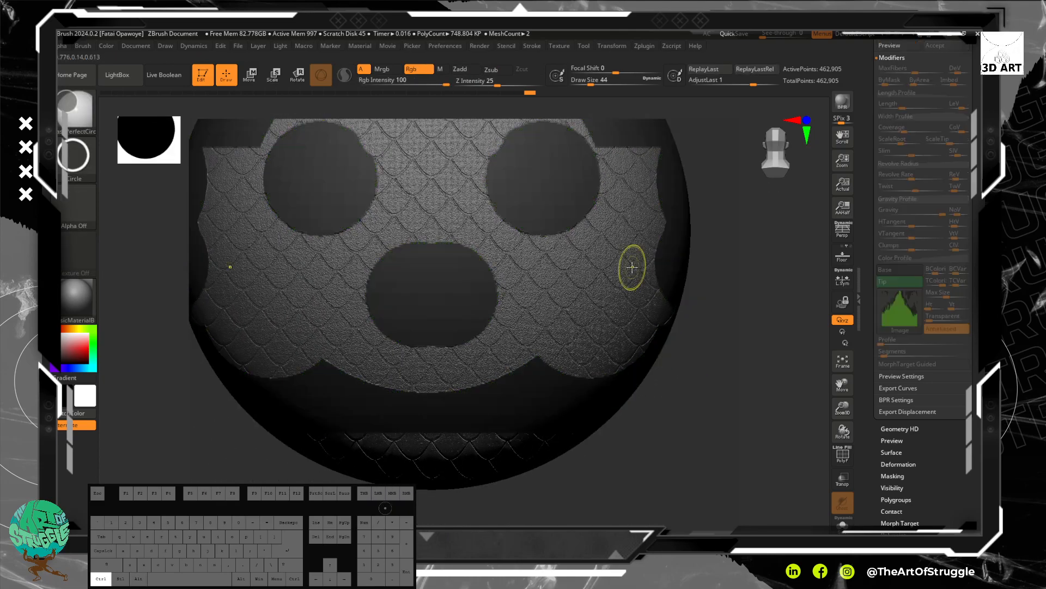
{"action": "left_click", "coordinate": [677, 262], "text": "ctrl"}
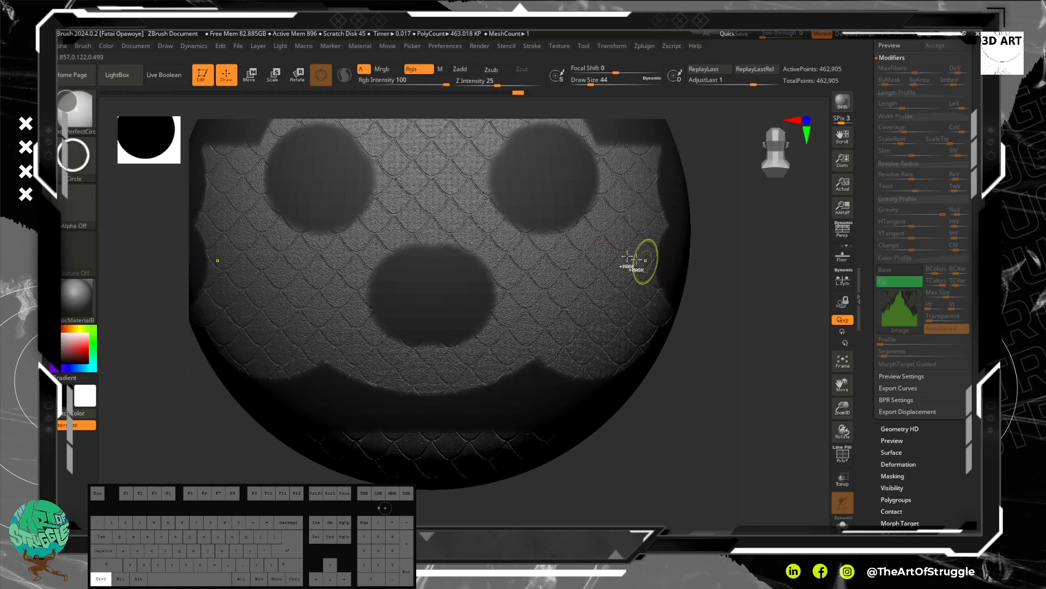
Preview the fibers again on the blurred mask and accept them as a new subtool with Fast Preview activated.
{"action": "scroll", "coordinate": [933, 175], "scroll_direction": "up", "scroll_amount": 3}
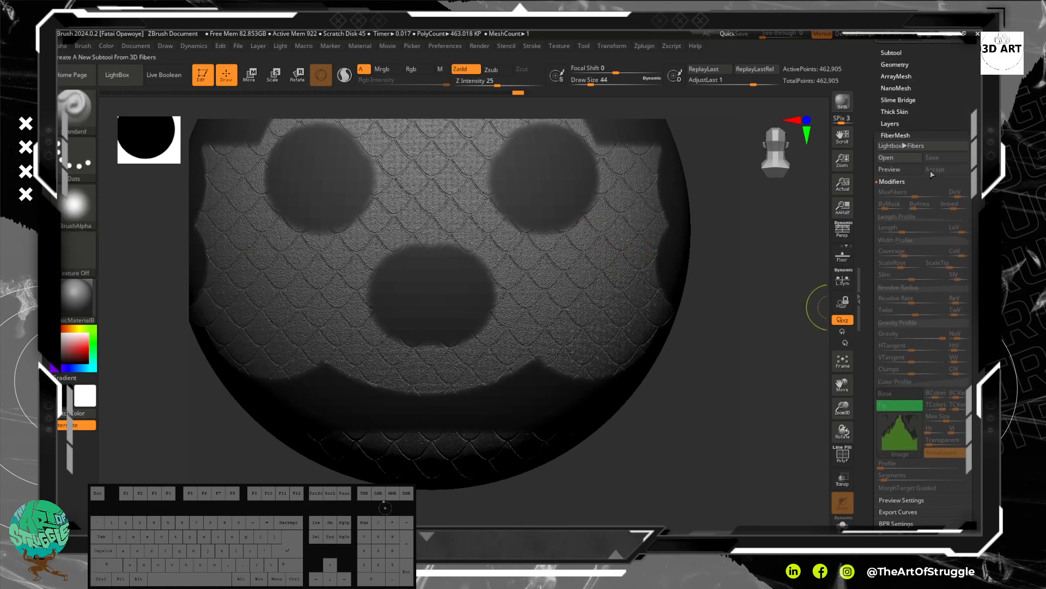
{"action": "left_click", "coordinate": [897, 157]}
{"action": "left_click", "coordinate": [481, 276]}
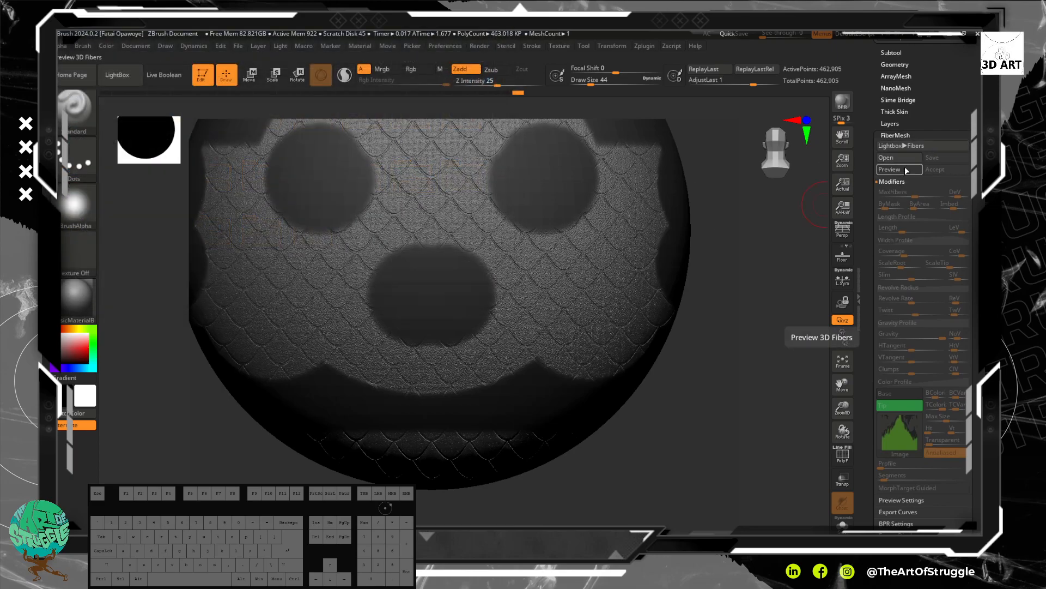
{"action": "left_click", "coordinate": [905, 169]}
{"action": "left_click_drag", "start_coordinate": [733, 238], "coordinate": [807, 272]}
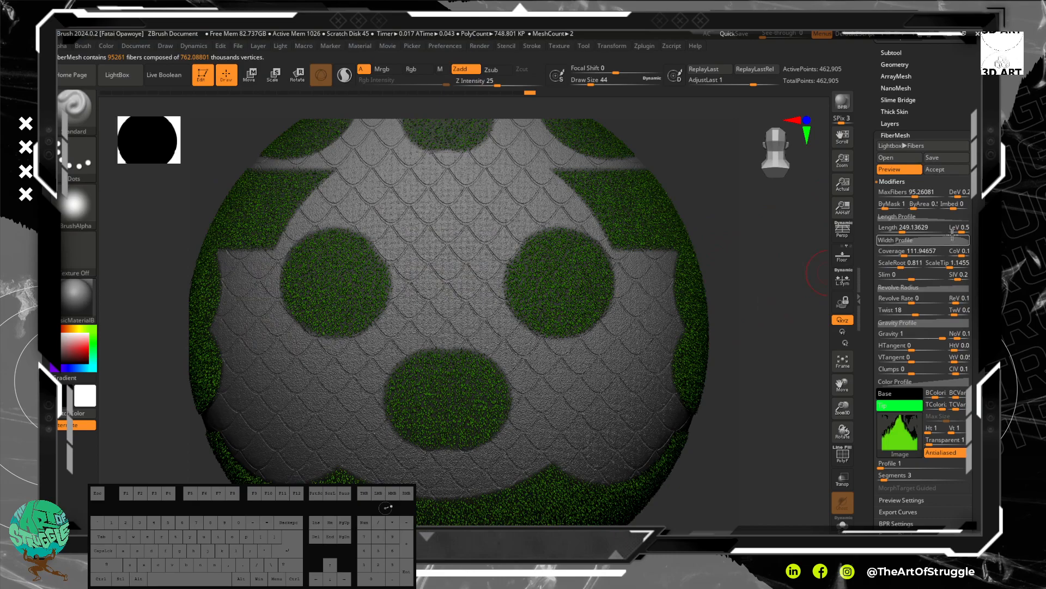
{"action": "left_click", "coordinate": [948, 169]}
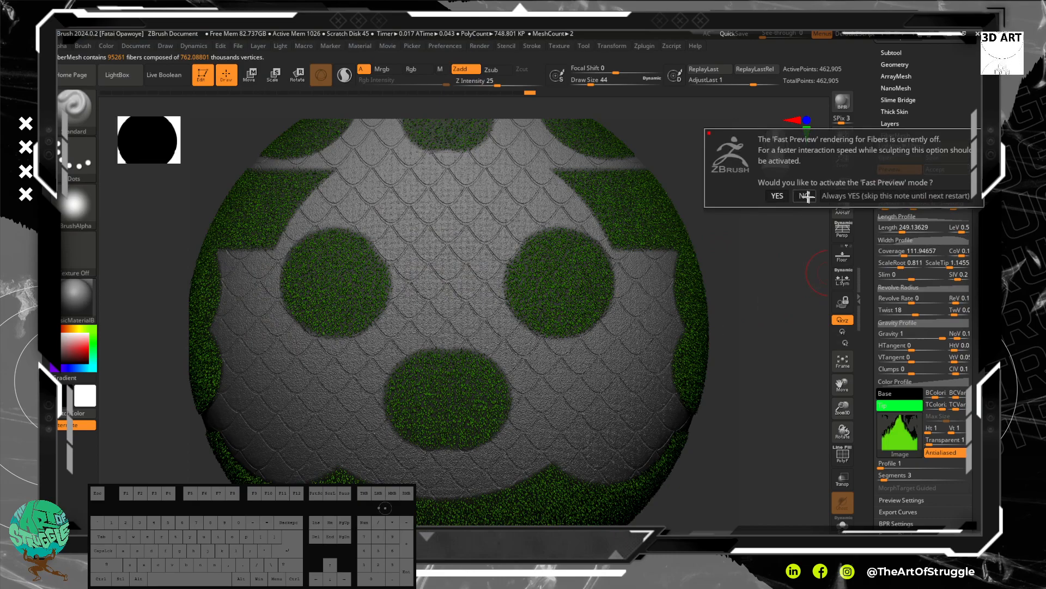
{"action": "left_click", "coordinate": [778, 196]}
Sculpt some of the accepted fibers along one side of the sphere into longer tufts with the Standard brush.
{"action": "left_click_drag", "start_coordinate": [762, 265], "coordinate": [625, 361], "text": "alt"}
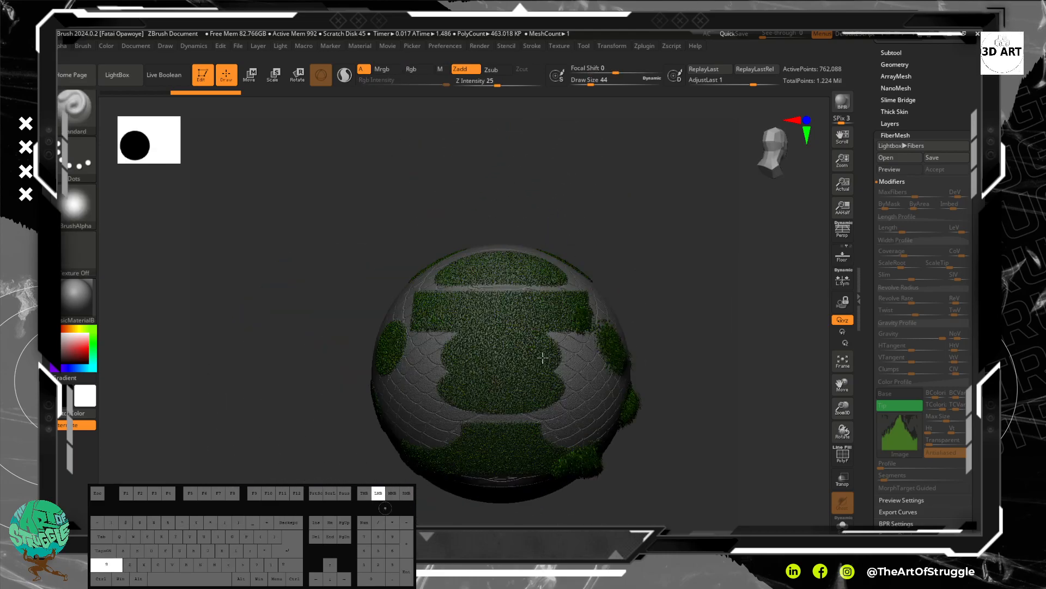
{"action": "left_click_drag", "start_coordinate": [543, 357], "coordinate": [670, 322], "text": "shift"}
{"action": "left_click_drag", "start_coordinate": [725, 289], "coordinate": [714, 313], "text": "alt"}
{"action": "left_click_drag", "start_coordinate": [712, 258], "coordinate": [666, 183], "text": "alt"}
{"action": "left_click_drag", "start_coordinate": [675, 345], "coordinate": [738, 338]}
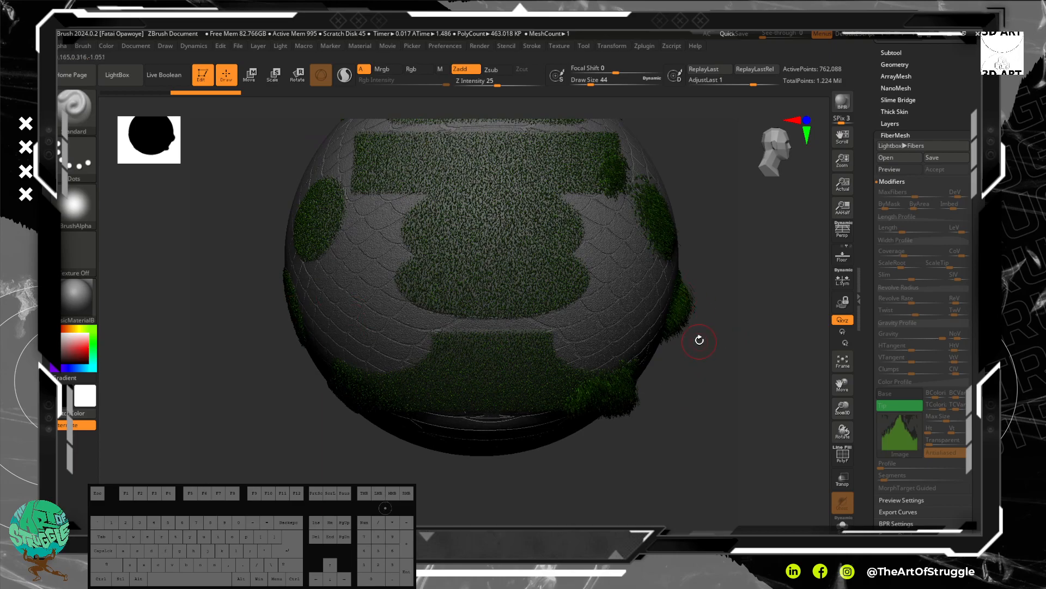
Examine the fiber coverage and the sculpted tufts around the sphere, ending with a straight view from behind.
{"action": "left_click_drag", "start_coordinate": [728, 310], "coordinate": [729, 308]}
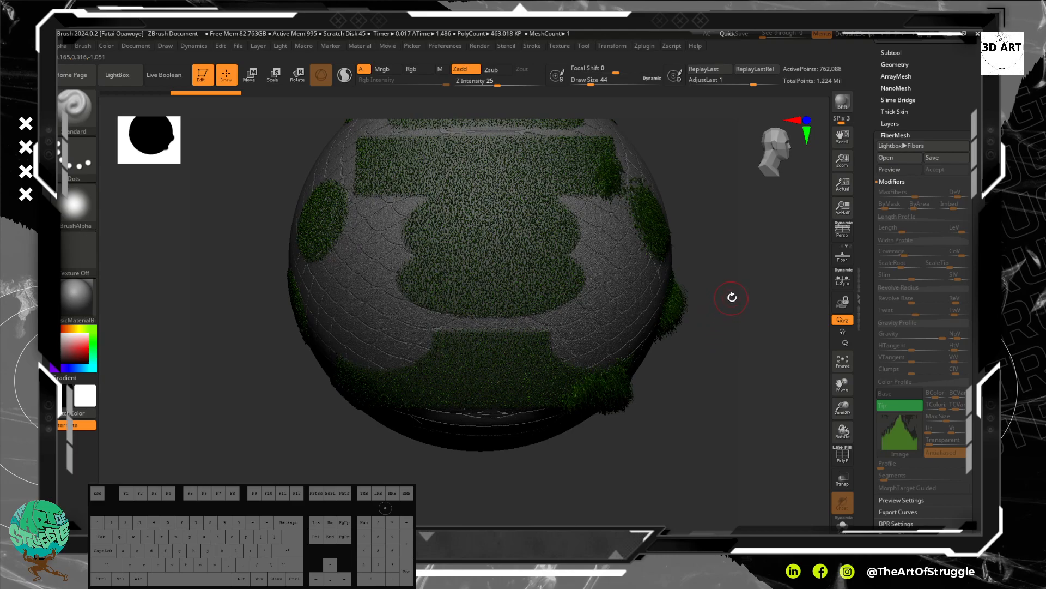
{"action": "key", "text": "space"}
{"action": "left_click_drag", "start_coordinate": [731, 297], "coordinate": [681, 227]}
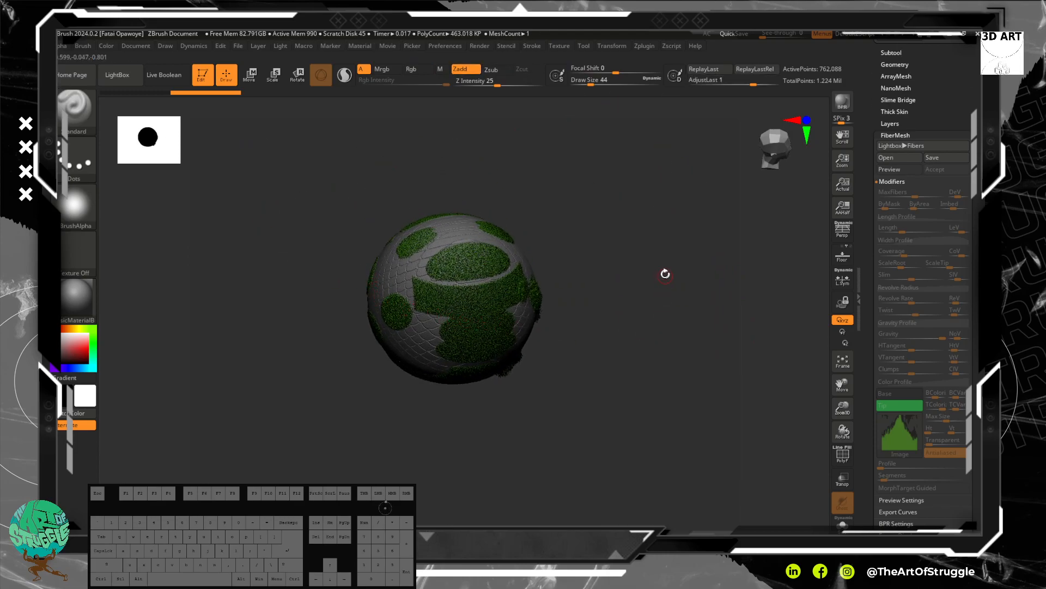
{"action": "left_click_drag", "start_coordinate": [327, 351], "coordinate": [350, 463], "text": "alt"}
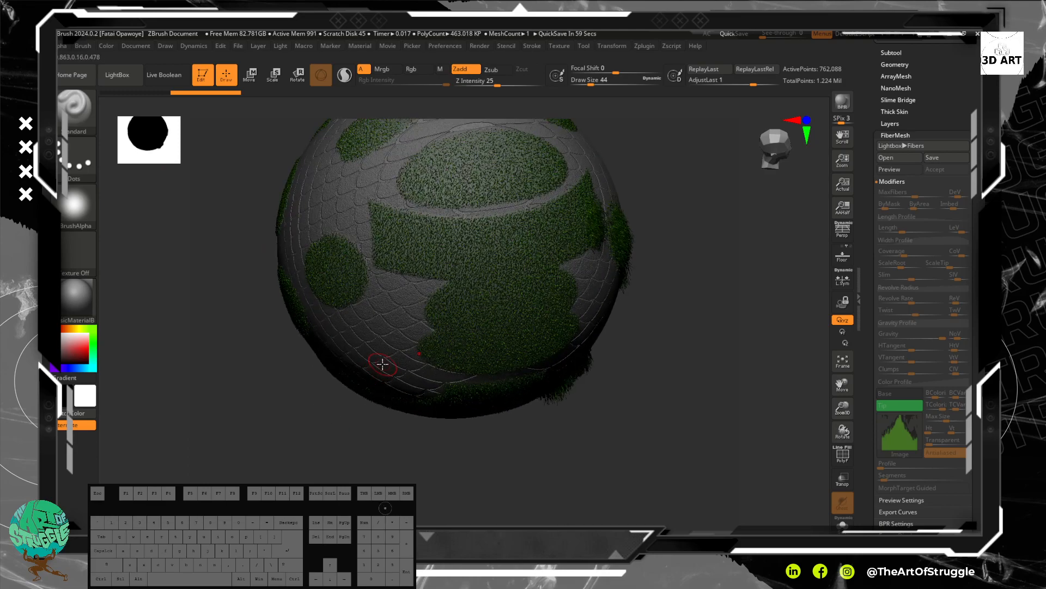
{"action": "left_click_drag", "start_coordinate": [432, 432], "coordinate": [654, 397]}
{"action": "left_click_drag", "start_coordinate": [685, 432], "coordinate": [679, 411], "text": "alt"}
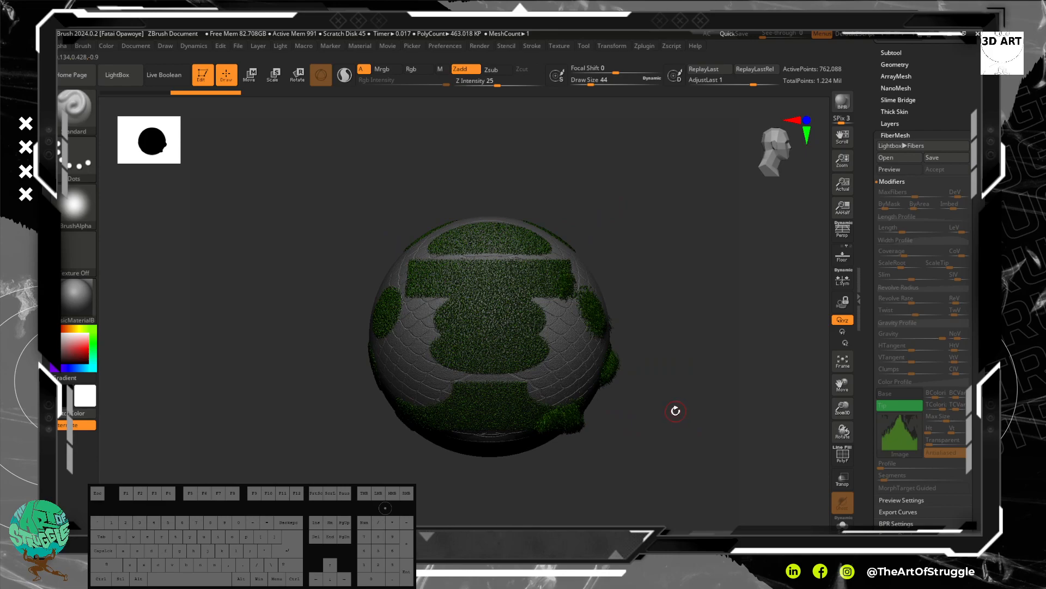
{"action": "mouse_move", "coordinate": [671, 296]}
{"action": "left_mouse_down"}
{"action": "mouse_move", "coordinate": [708, 380]}
{"action": "mouse_move", "coordinate": [642, 365]}
{"action": "left_mouse_up"}
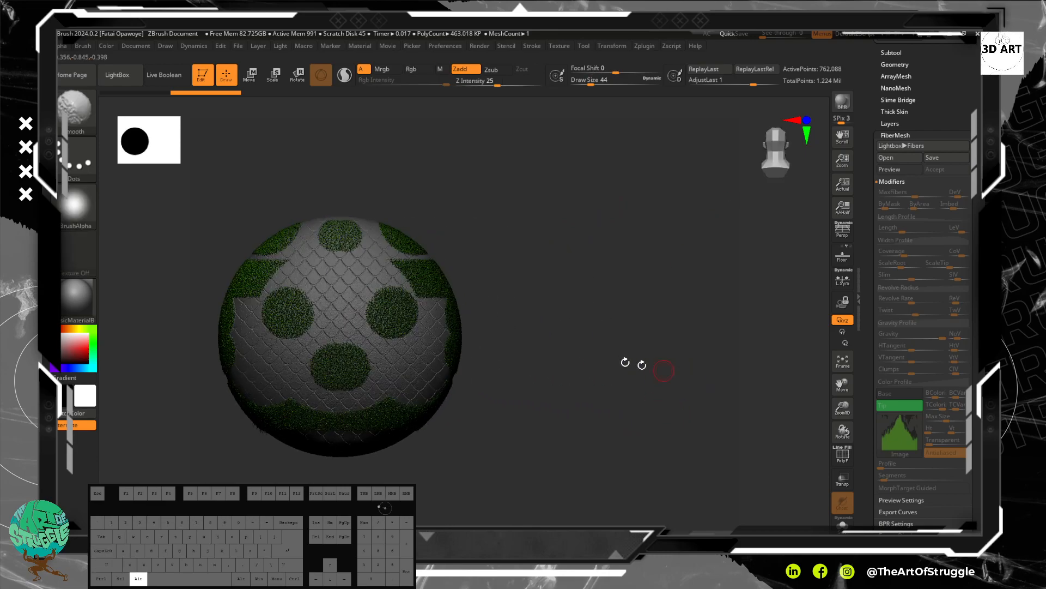
{"action": "left_click_drag", "start_coordinate": [380, 271], "coordinate": [398, 299], "text": "ctrl+alt"}
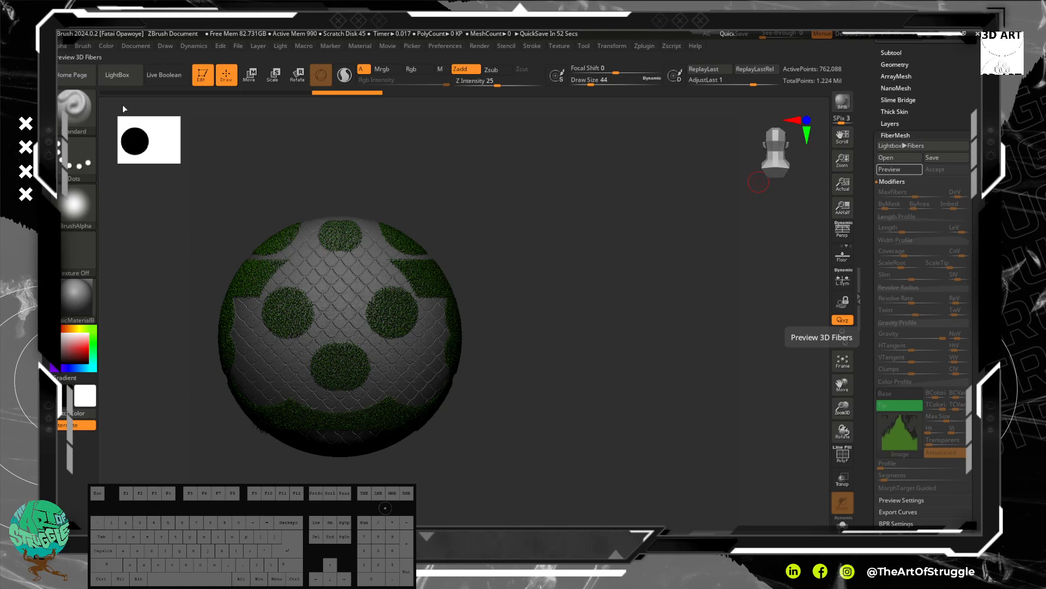
Open the recent project QS_243.zpr and discard the changes to the sphere project.
{"action": "left_click", "coordinate": [117, 78]}
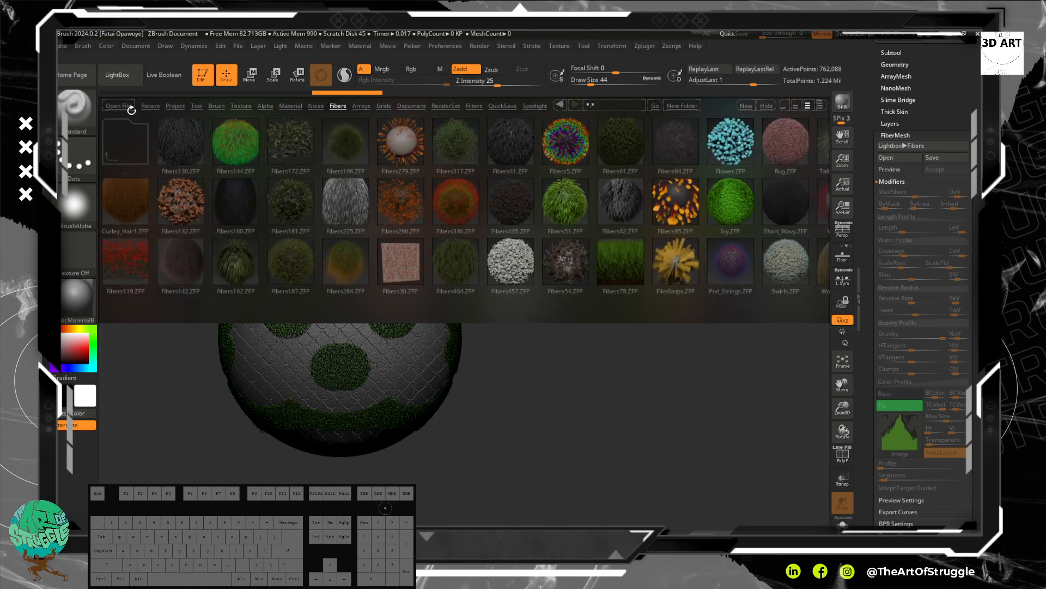
{"action": "left_click", "coordinate": [145, 106]}
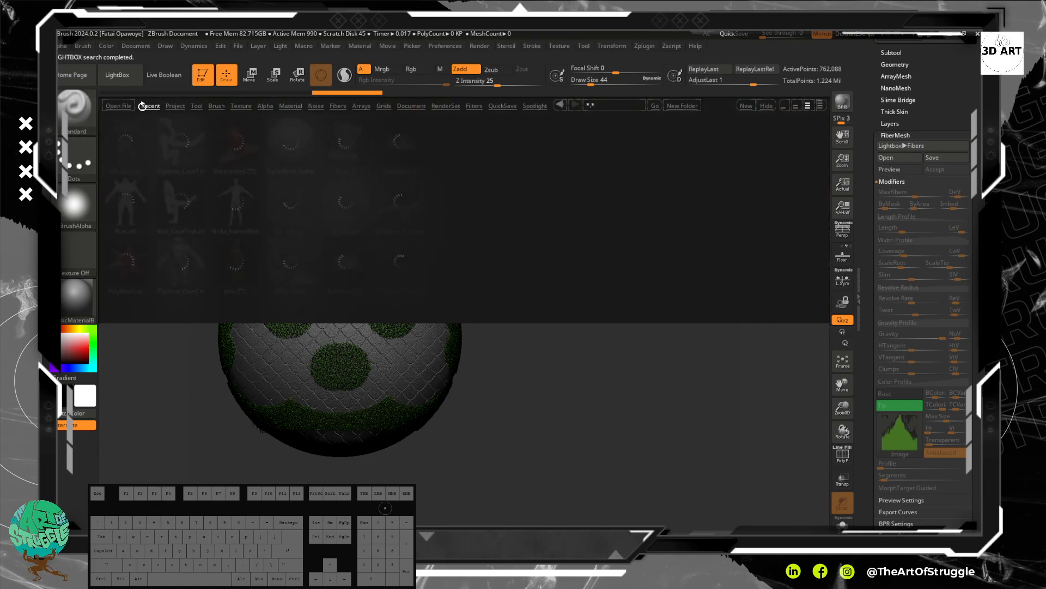
{"action": "double_click", "coordinate": [137, 144]}
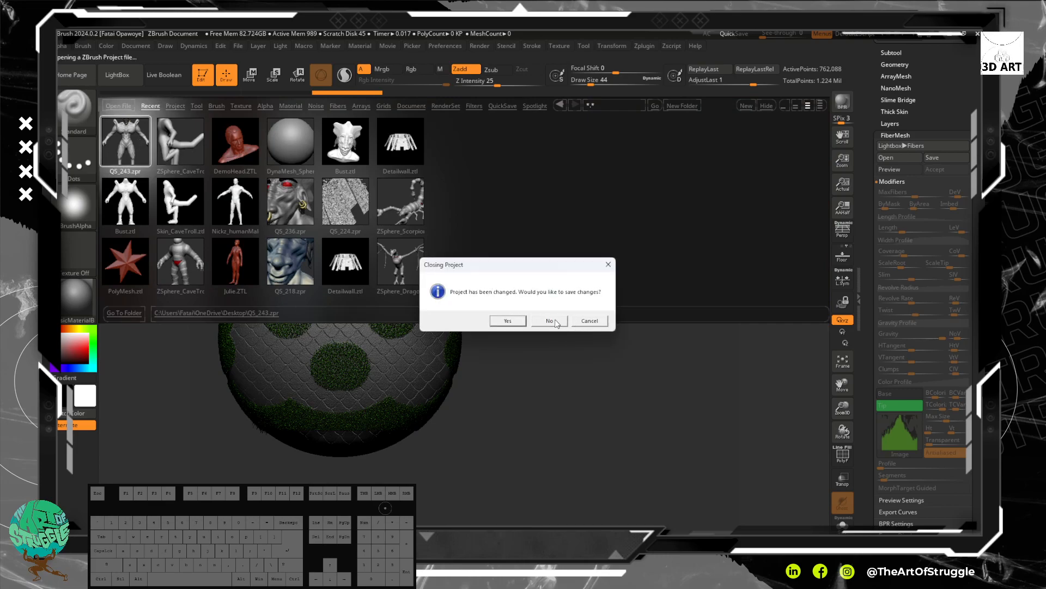
{"action": "left_click", "coordinate": [556, 323]}
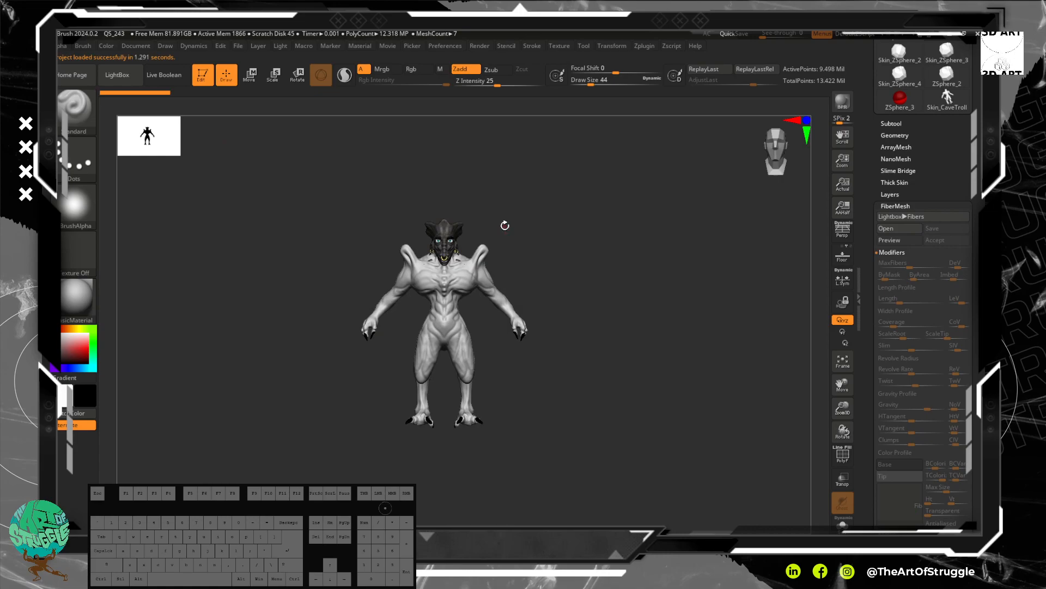